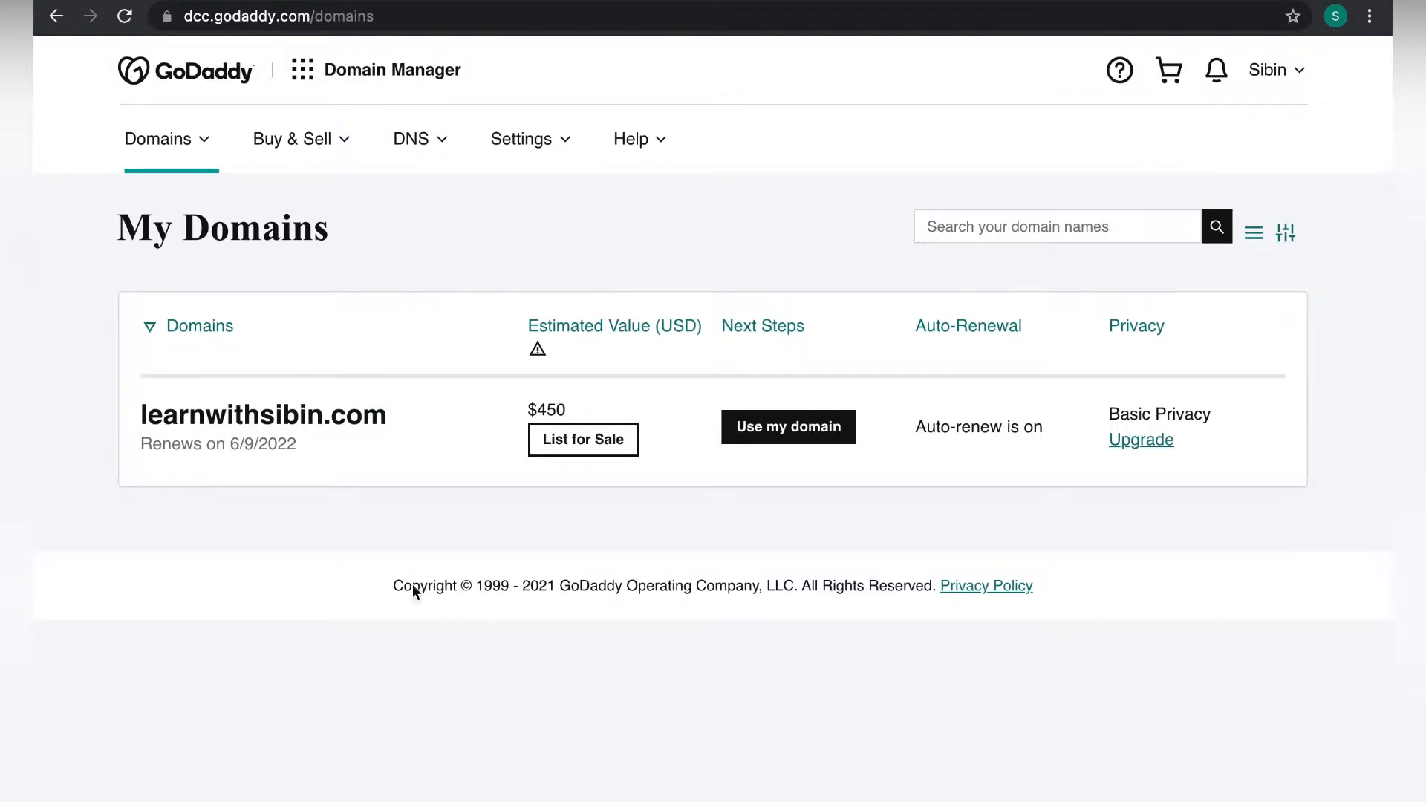
Open the domain settings for the single listed domain from My Domains.
click(357, 418)
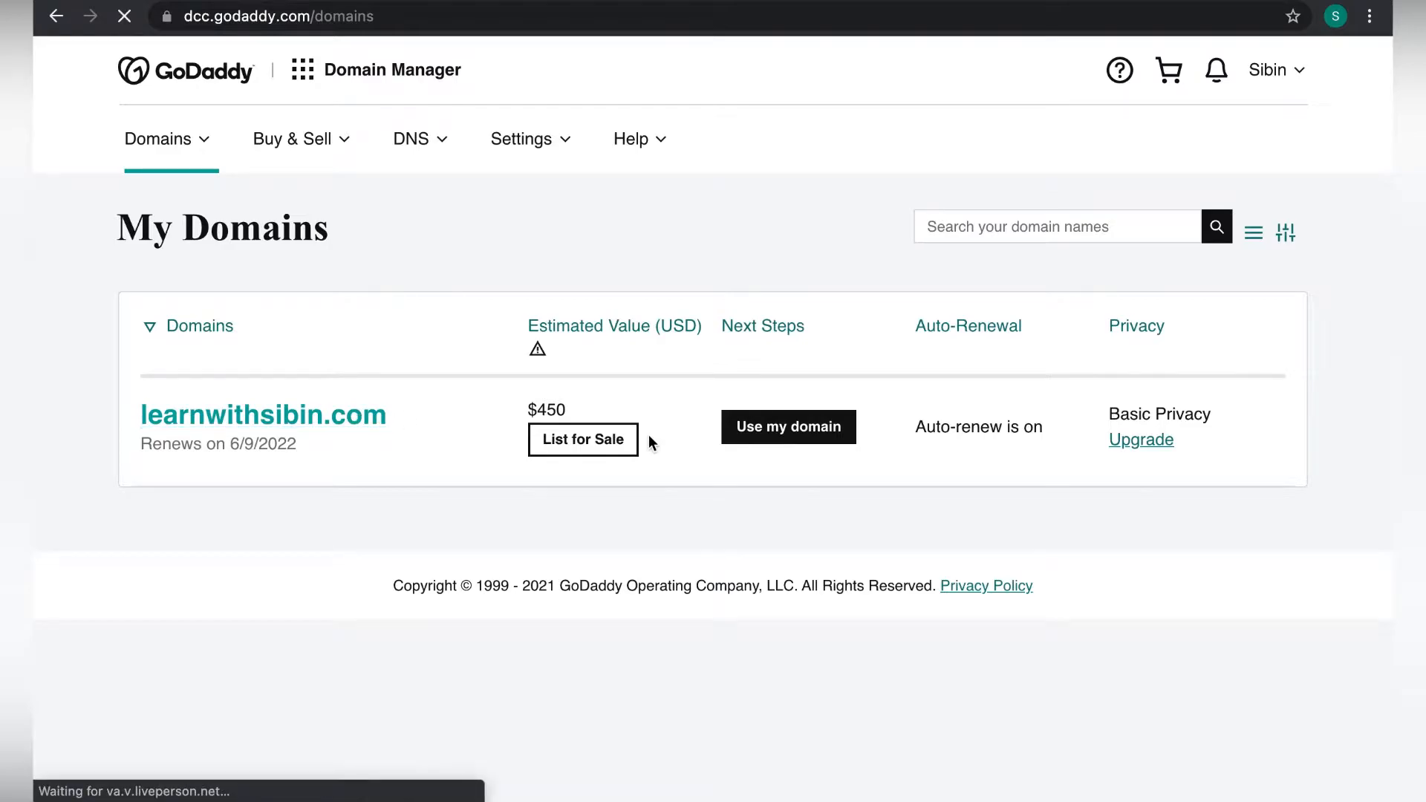
Open Manage DNS for learnwithsibin.com and check that the A record points to 159.89.174.164.
scroll(869, 489, down, 10)
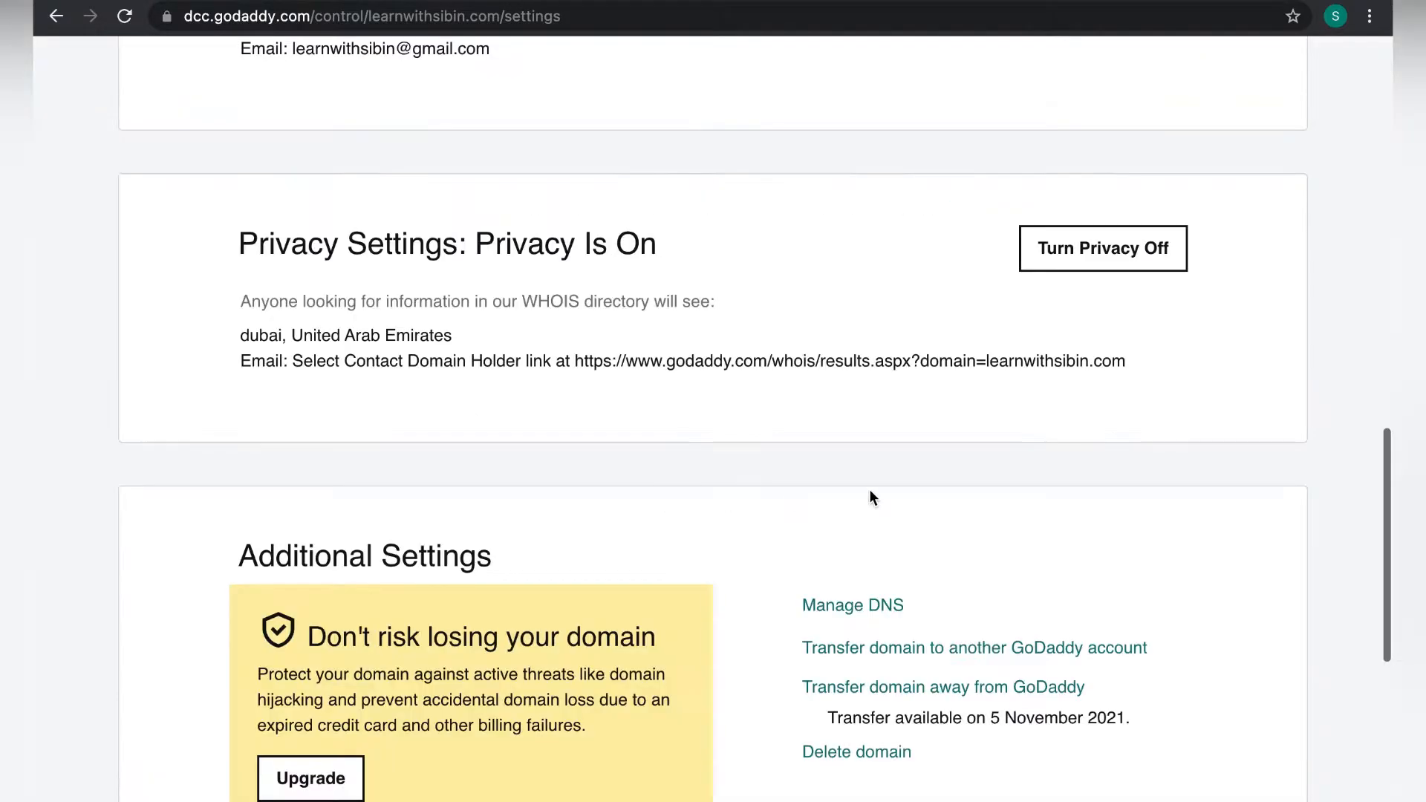
click(860, 326)
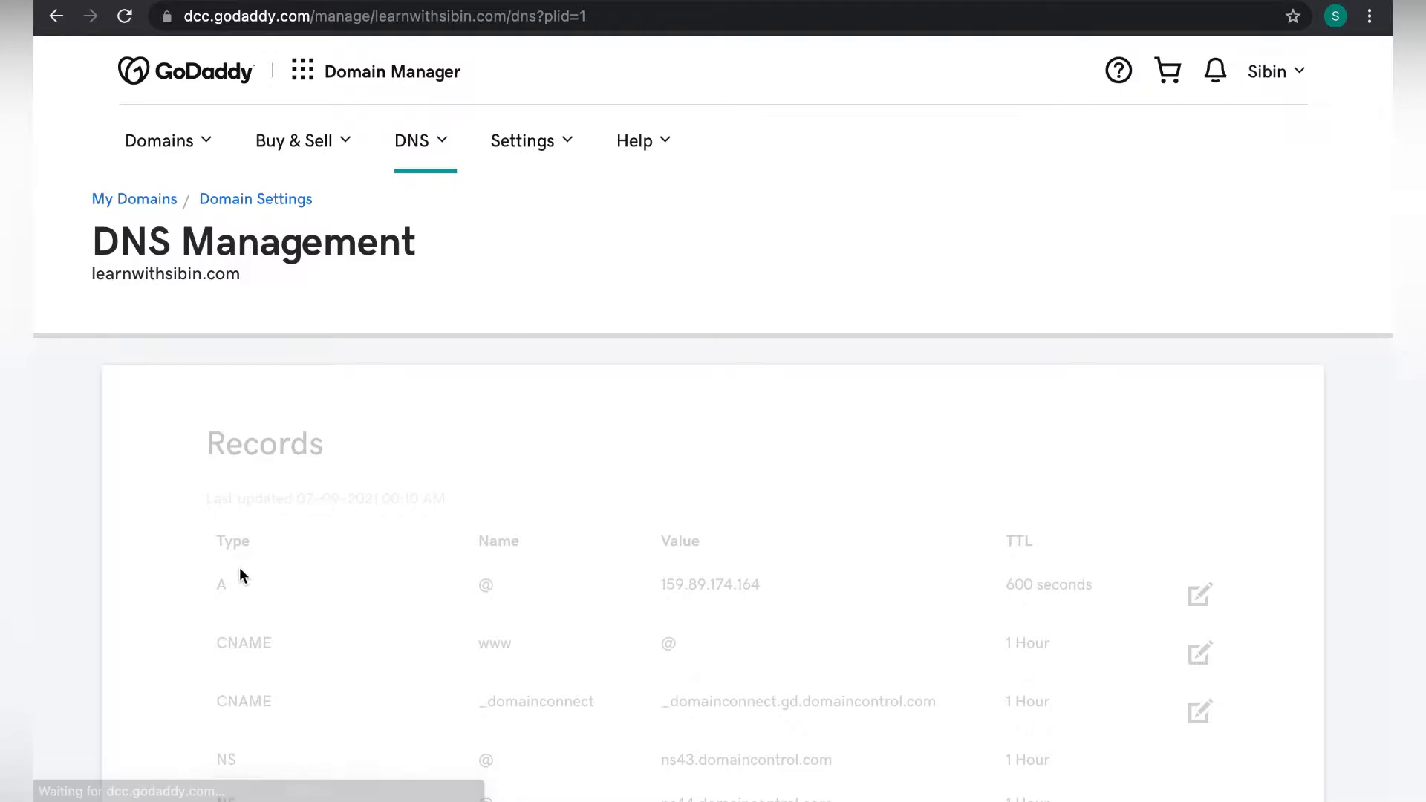
scroll(245, 277, down, 3)
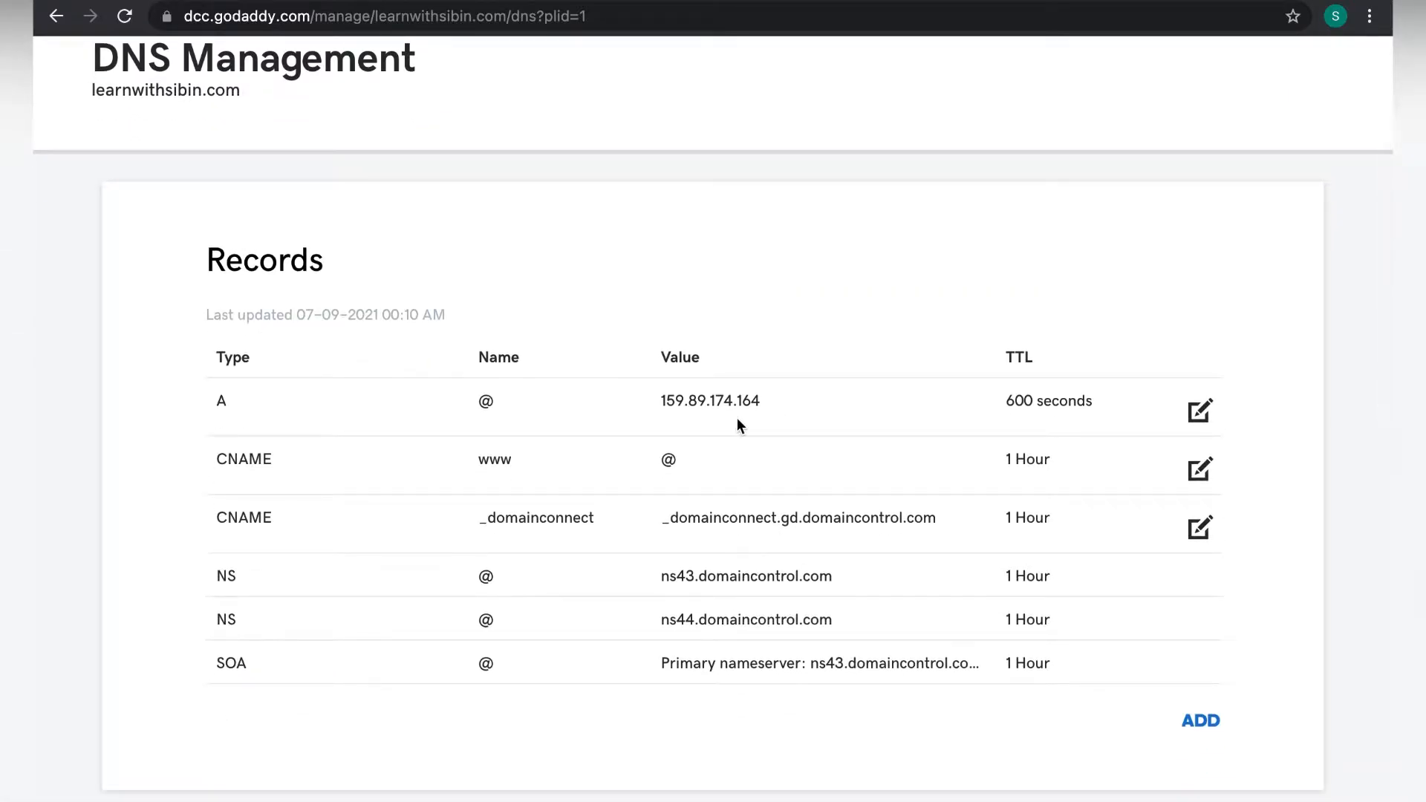
scroll(745, 401, down, 6)
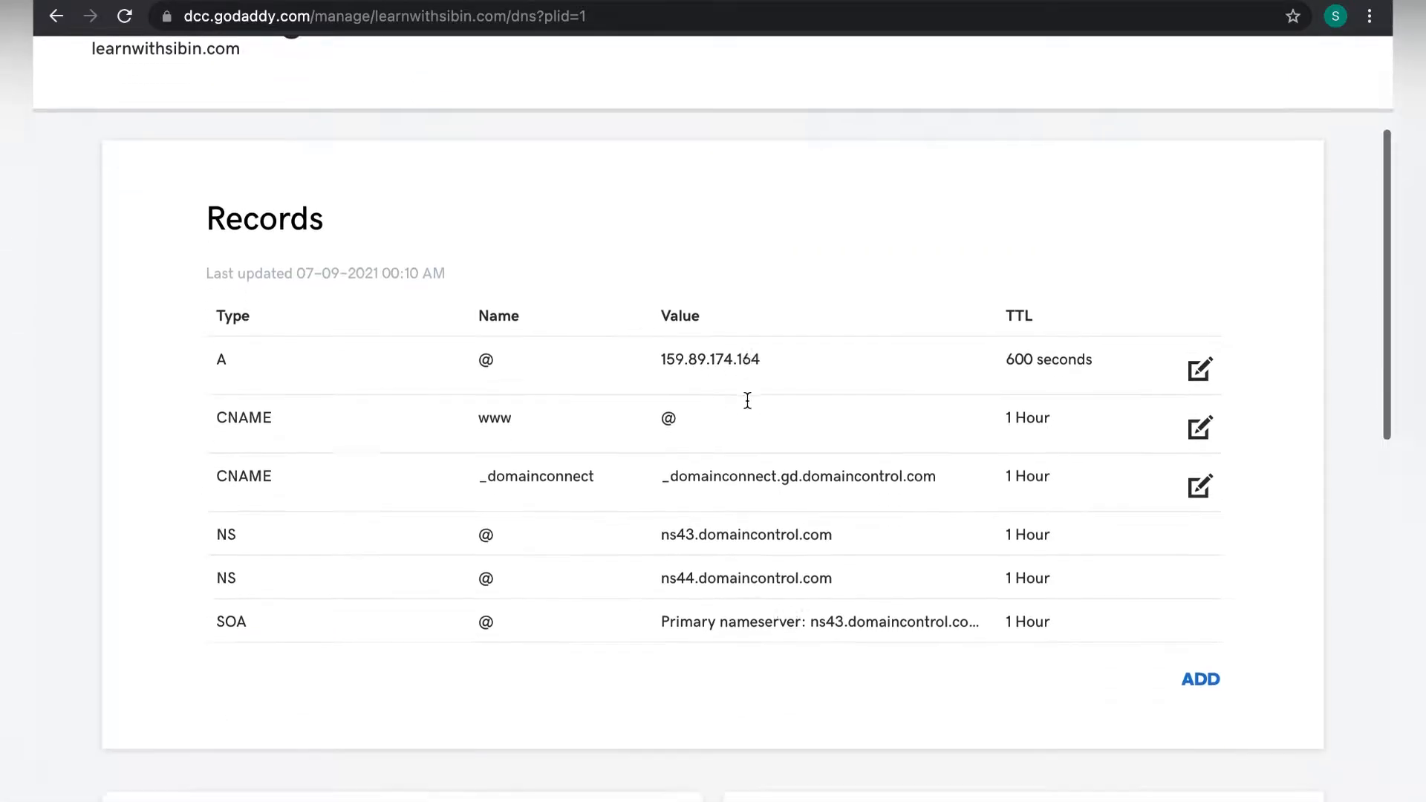
scroll(336, 532, down, 6)
scroll(280, 414, up, 13)
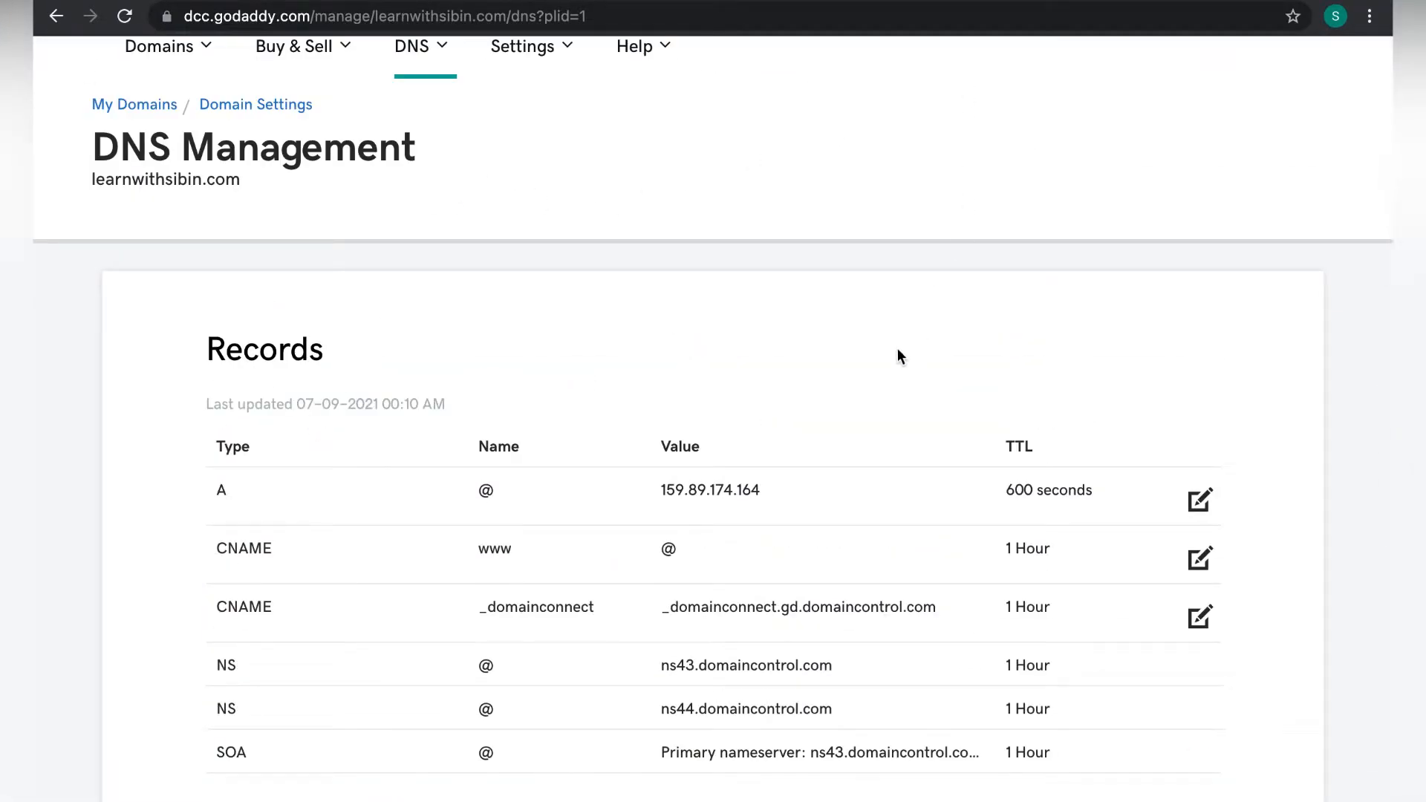
scroll(897, 350, down, 10)
scroll(897, 349, down, 3)
scroll(897, 348, up, 8)
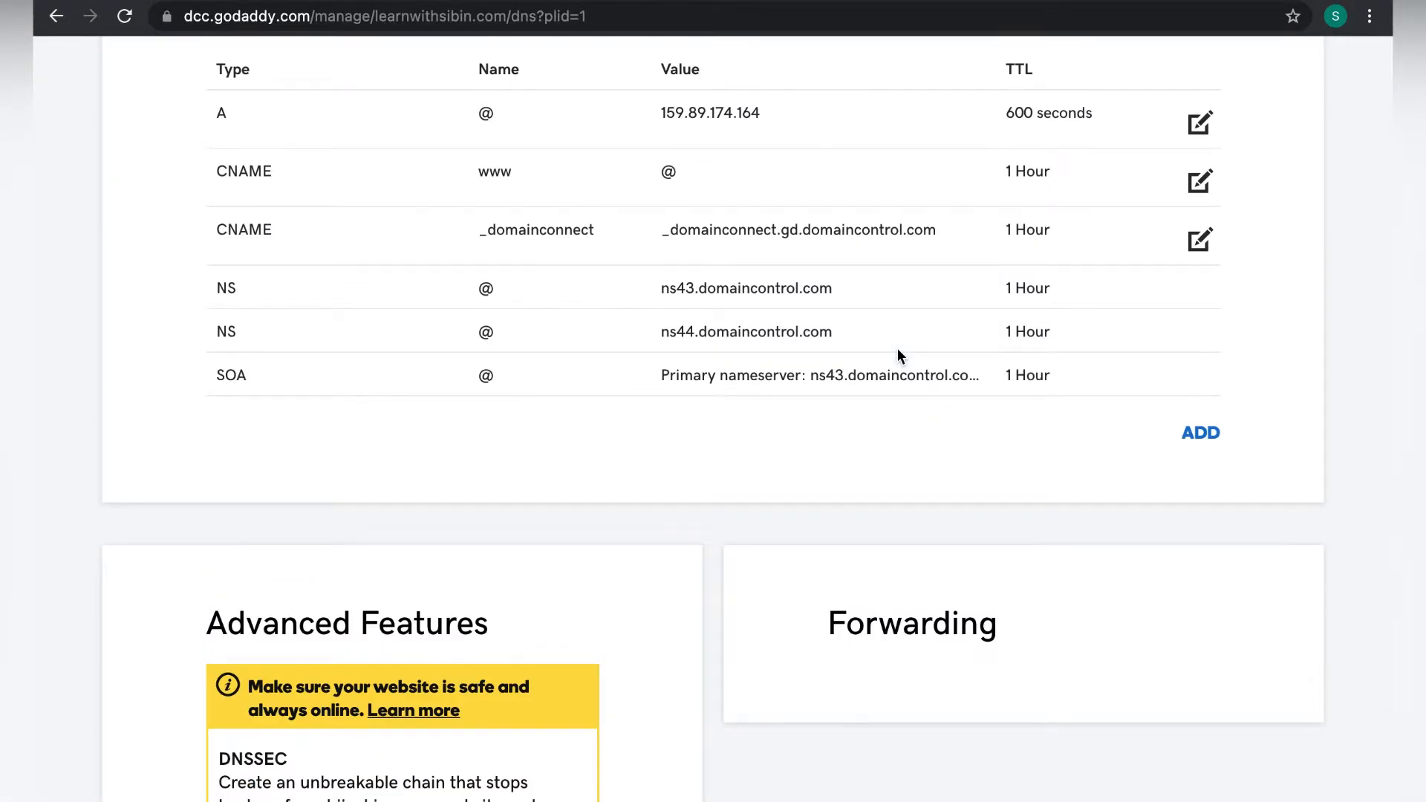
scroll(898, 348, up, 4)
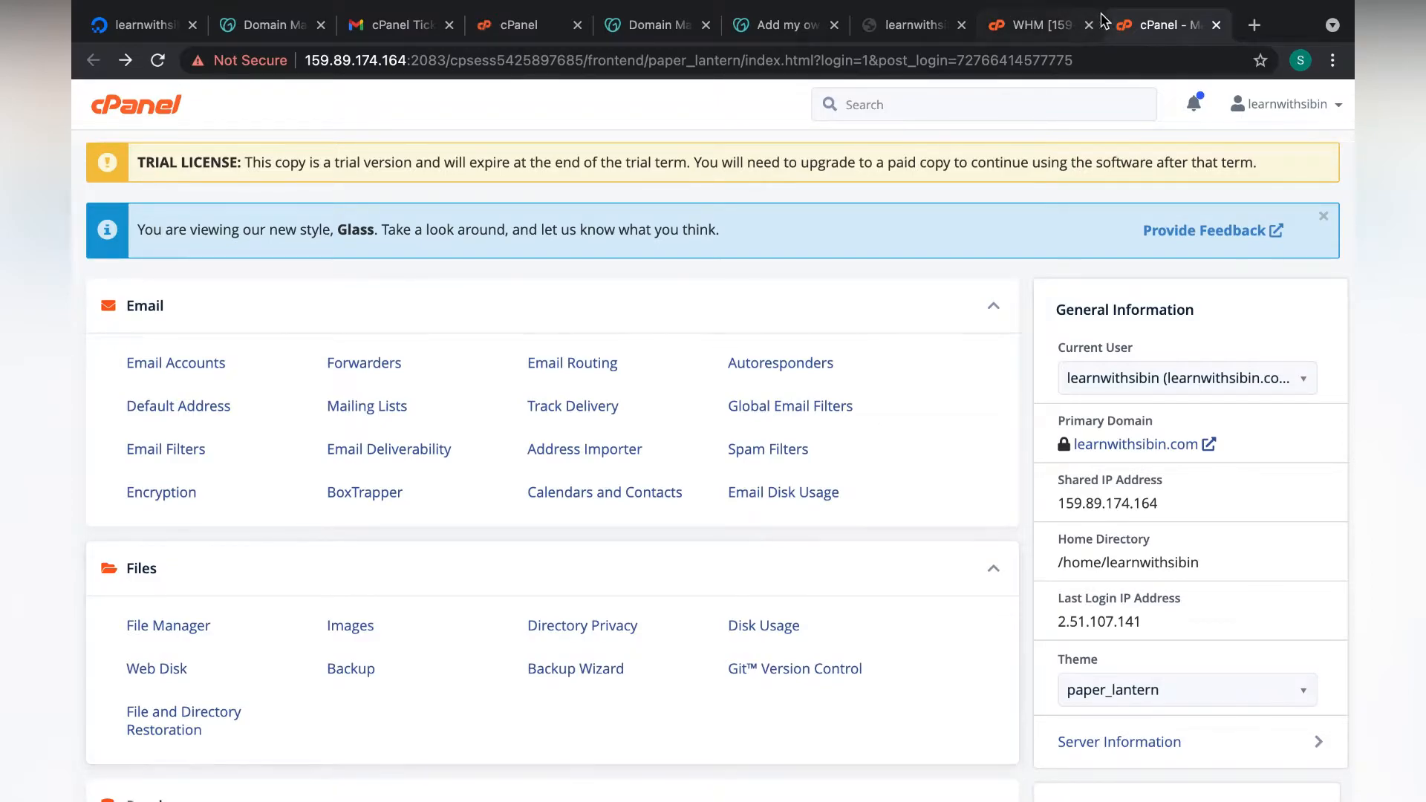
Search Google for how many websites are made with WordPress (455 million), then return to cPanel.
click(1255, 26)
text(how man)
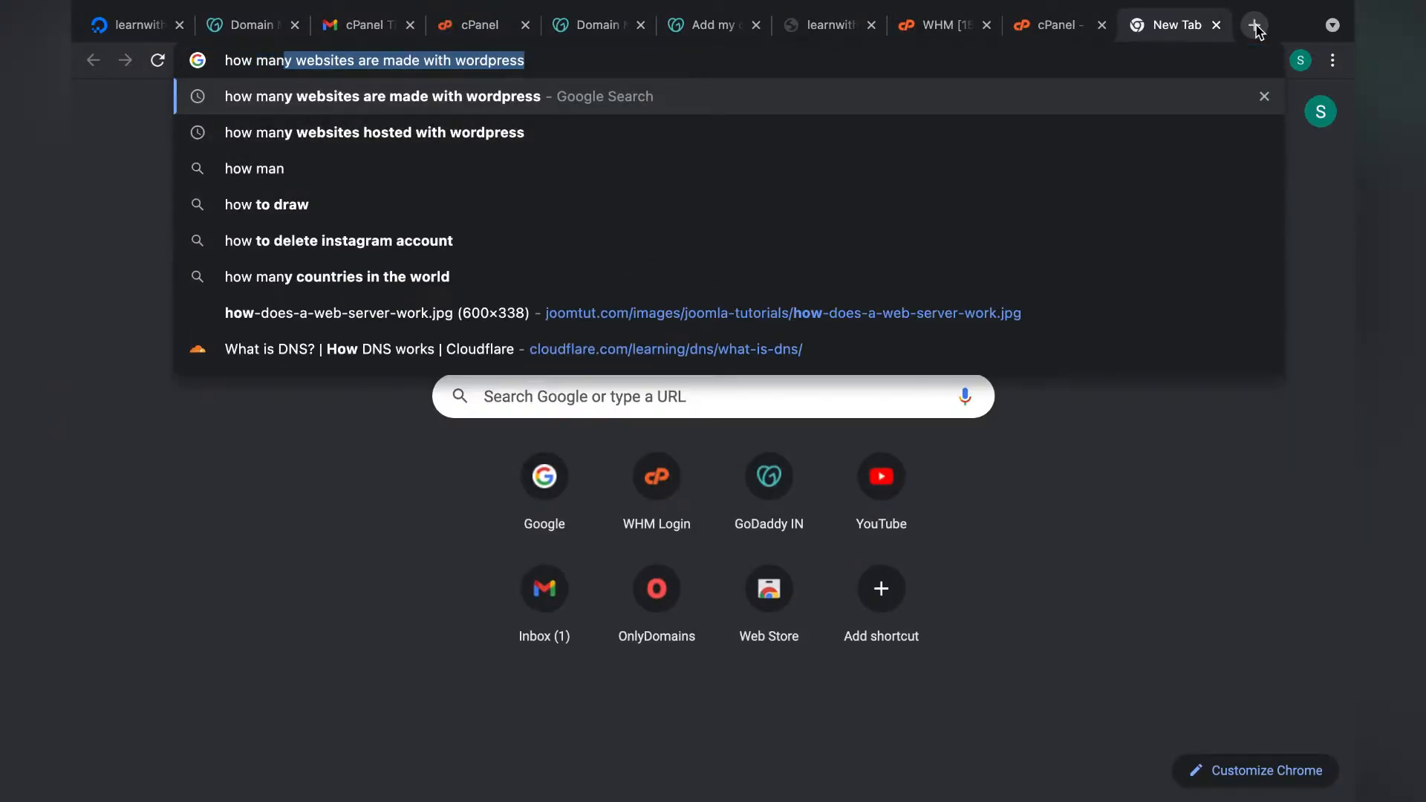
key(Return)
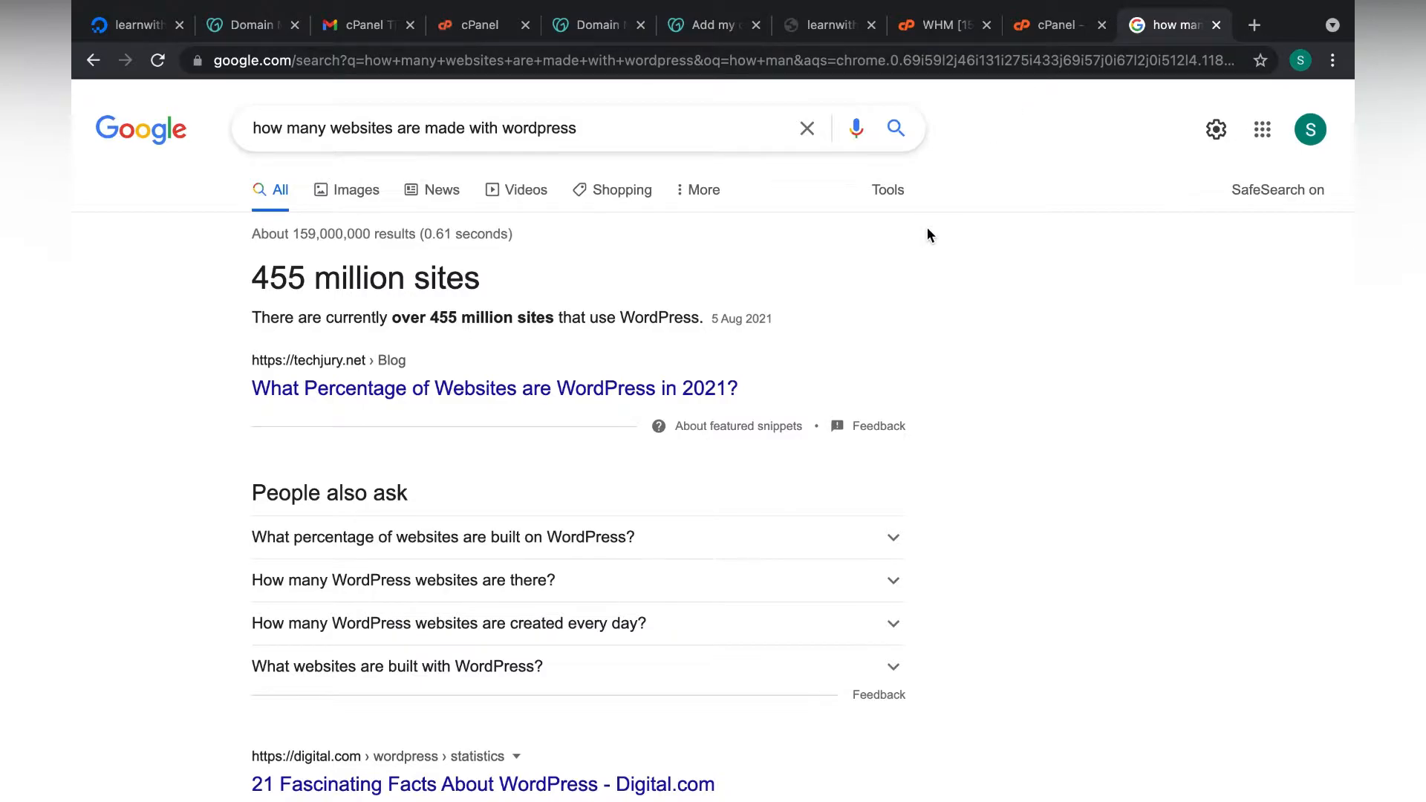
click(1051, 27)
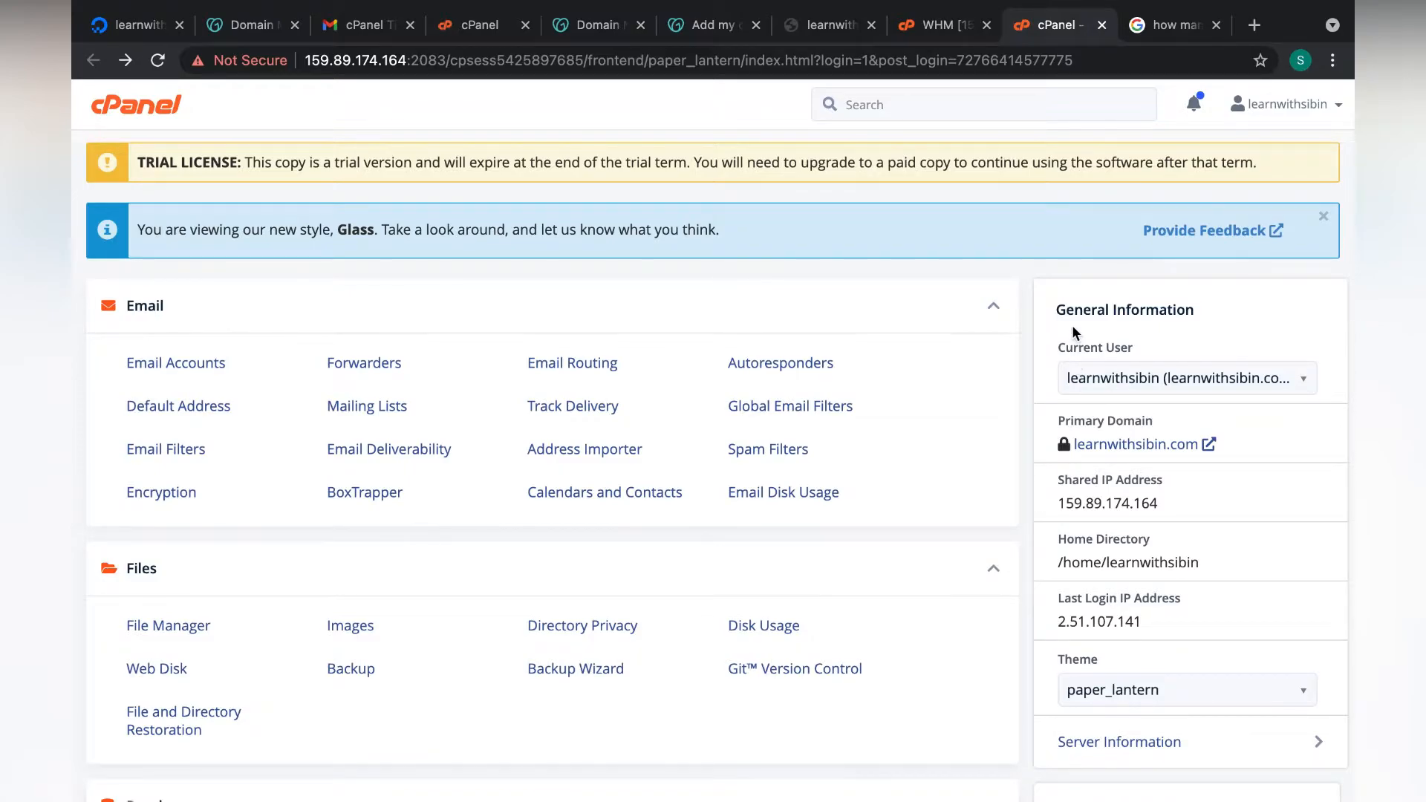
scroll(1072, 332, down, 1)
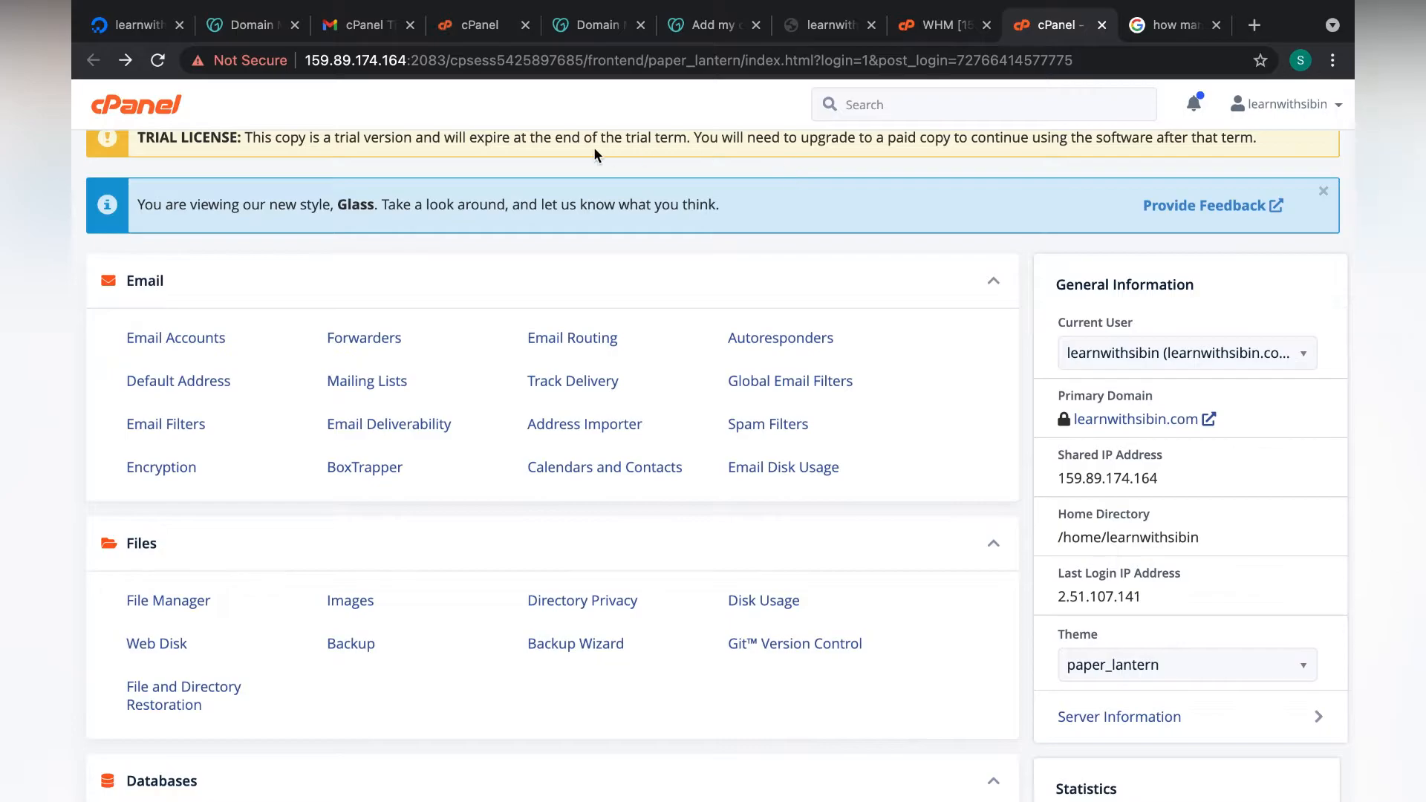
scroll(379, 214, up, 1)
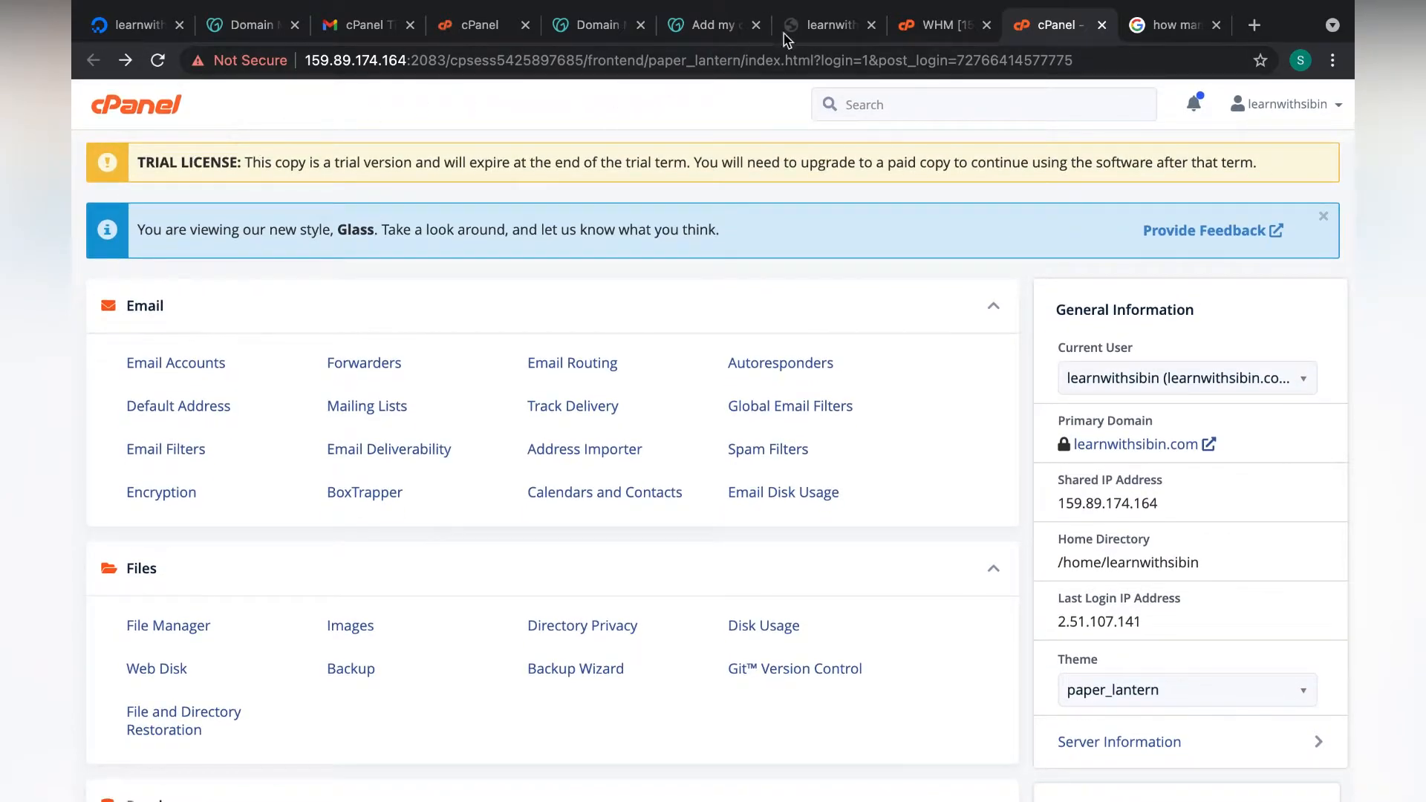
click(937, 25)
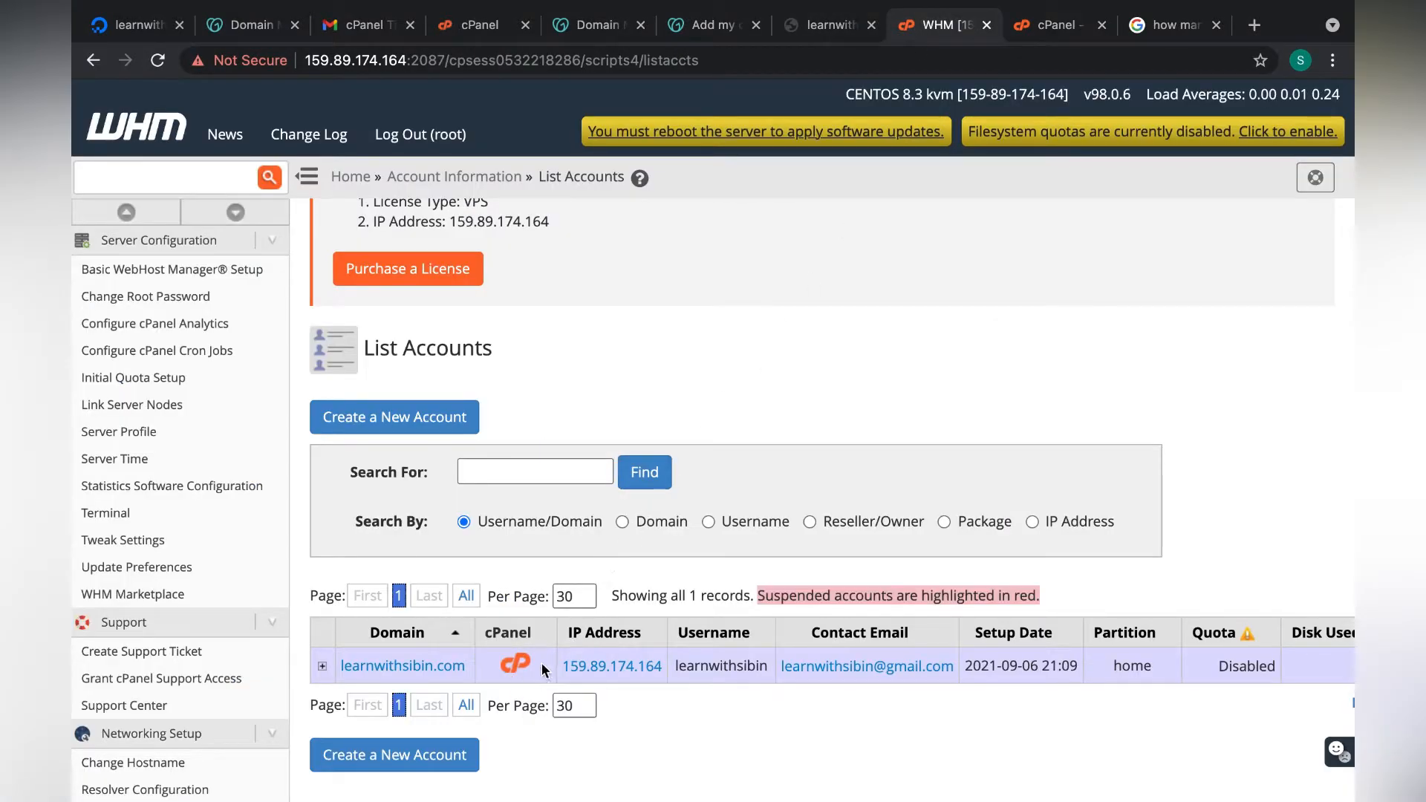
click(1057, 28)
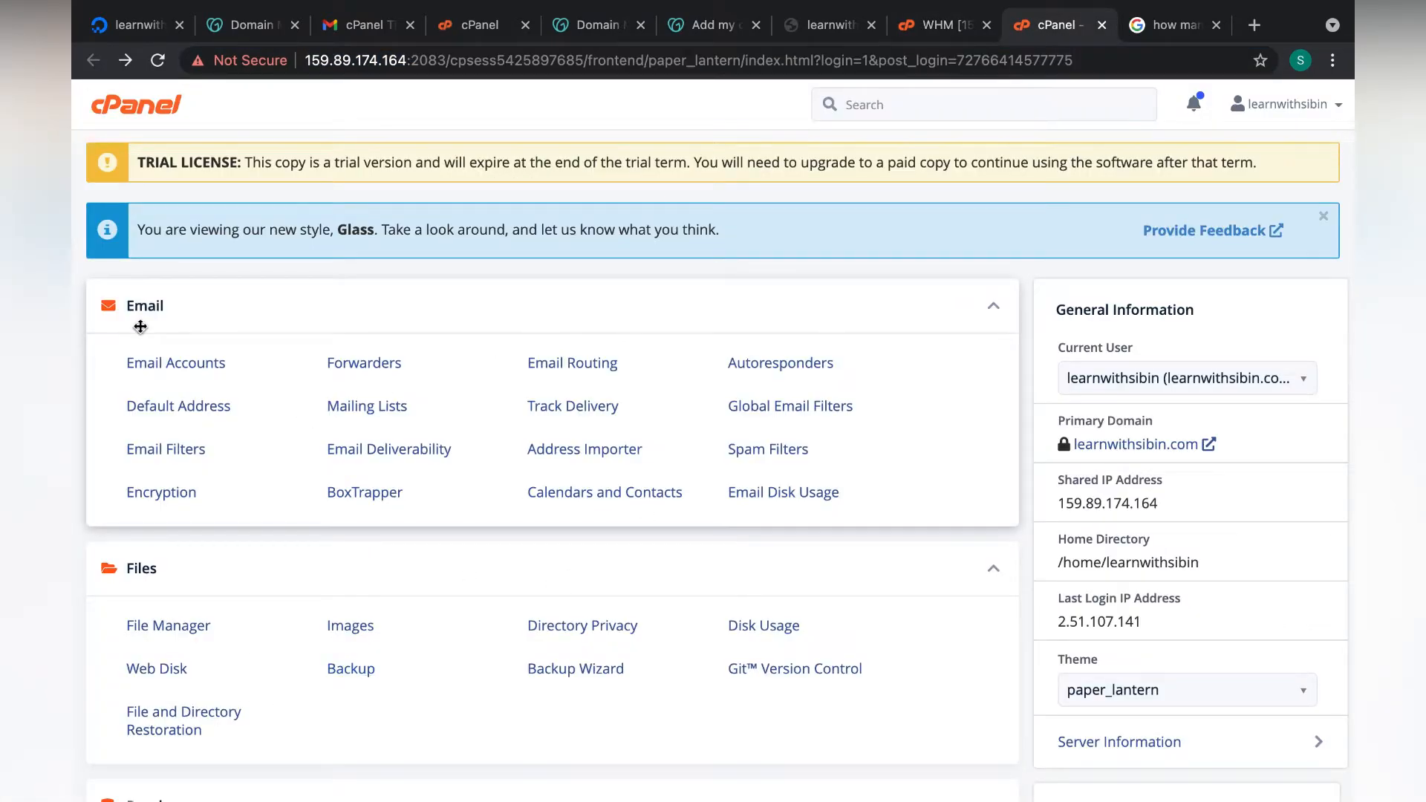
scroll(312, 327, down, 15)
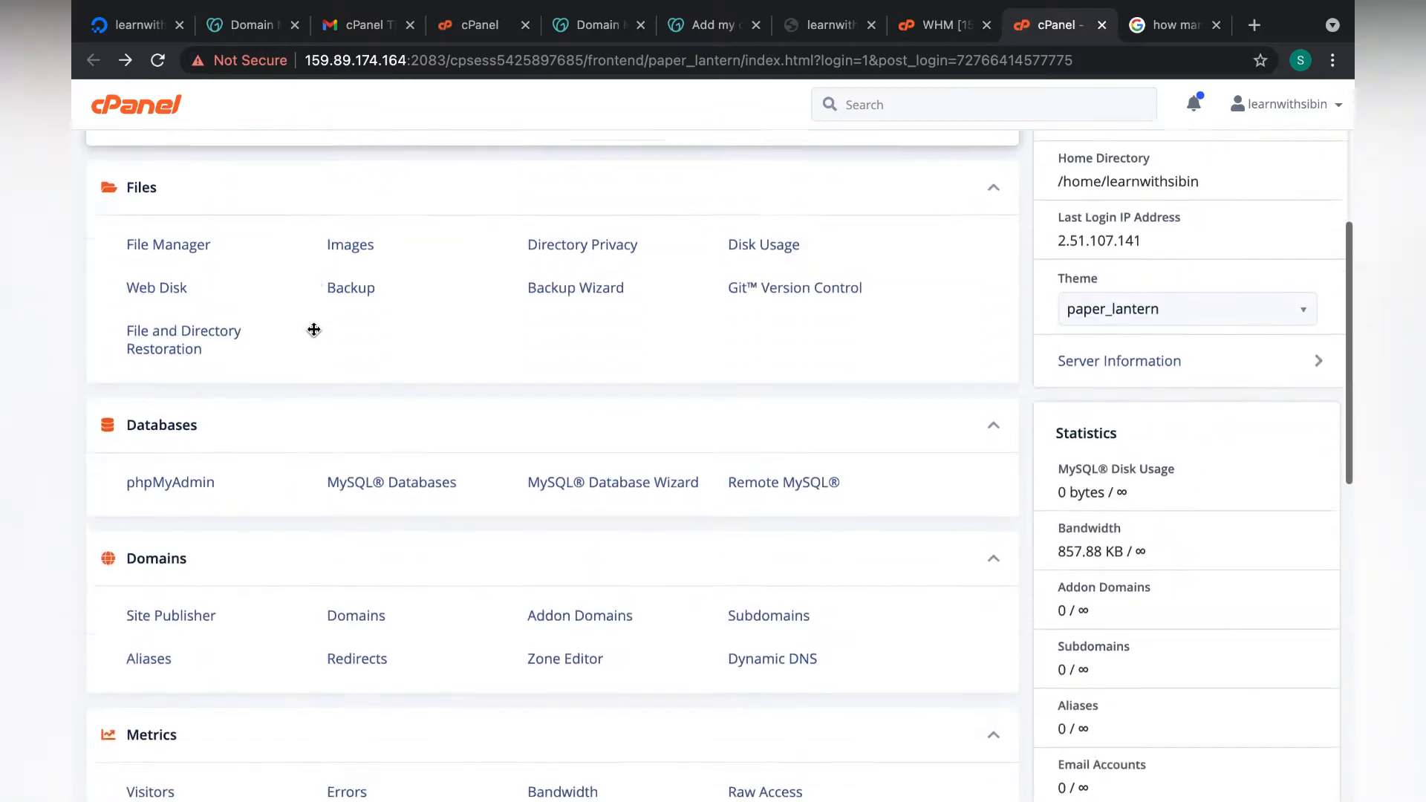
scroll(313, 334, up, 15)
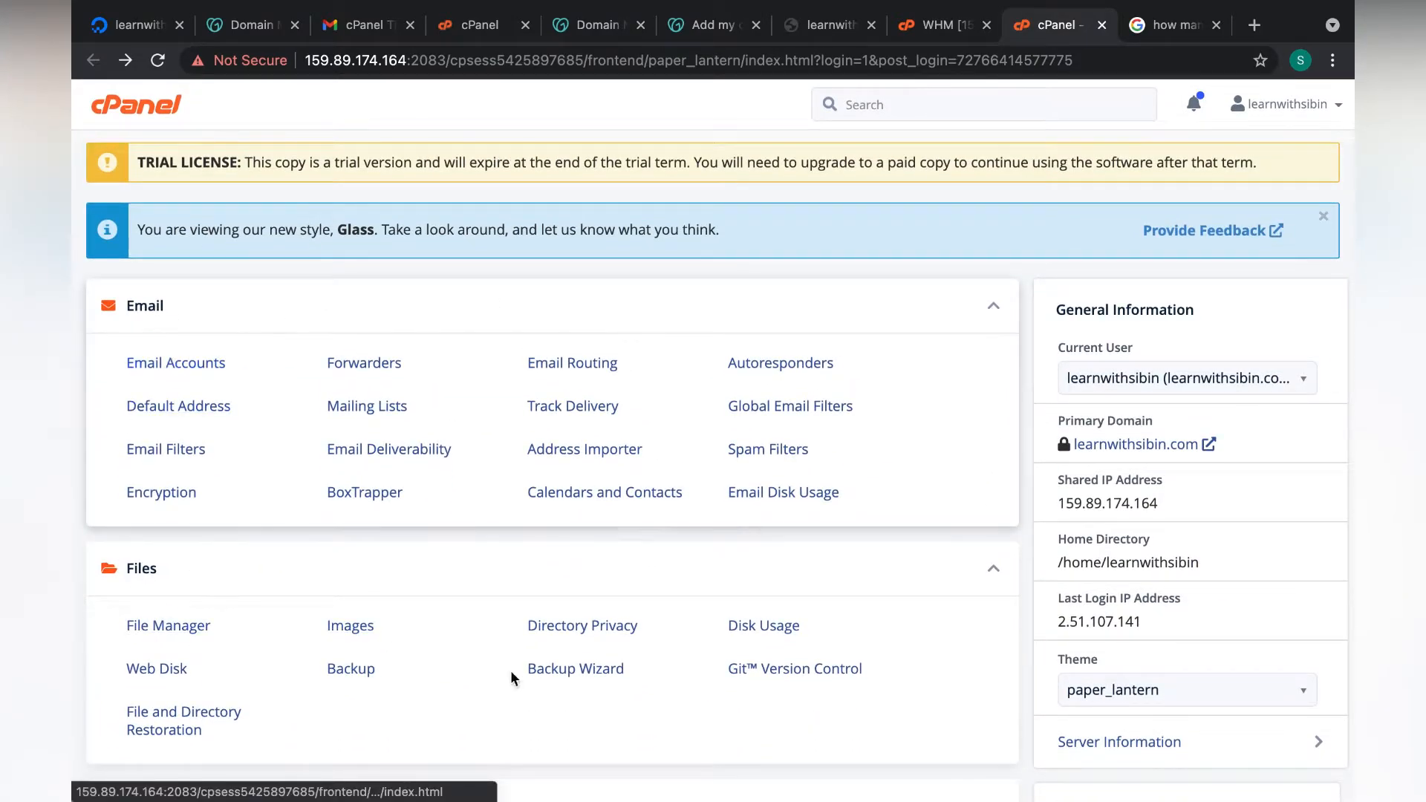
scroll(238, 487, down, 1)
scroll(238, 487, up, 1)
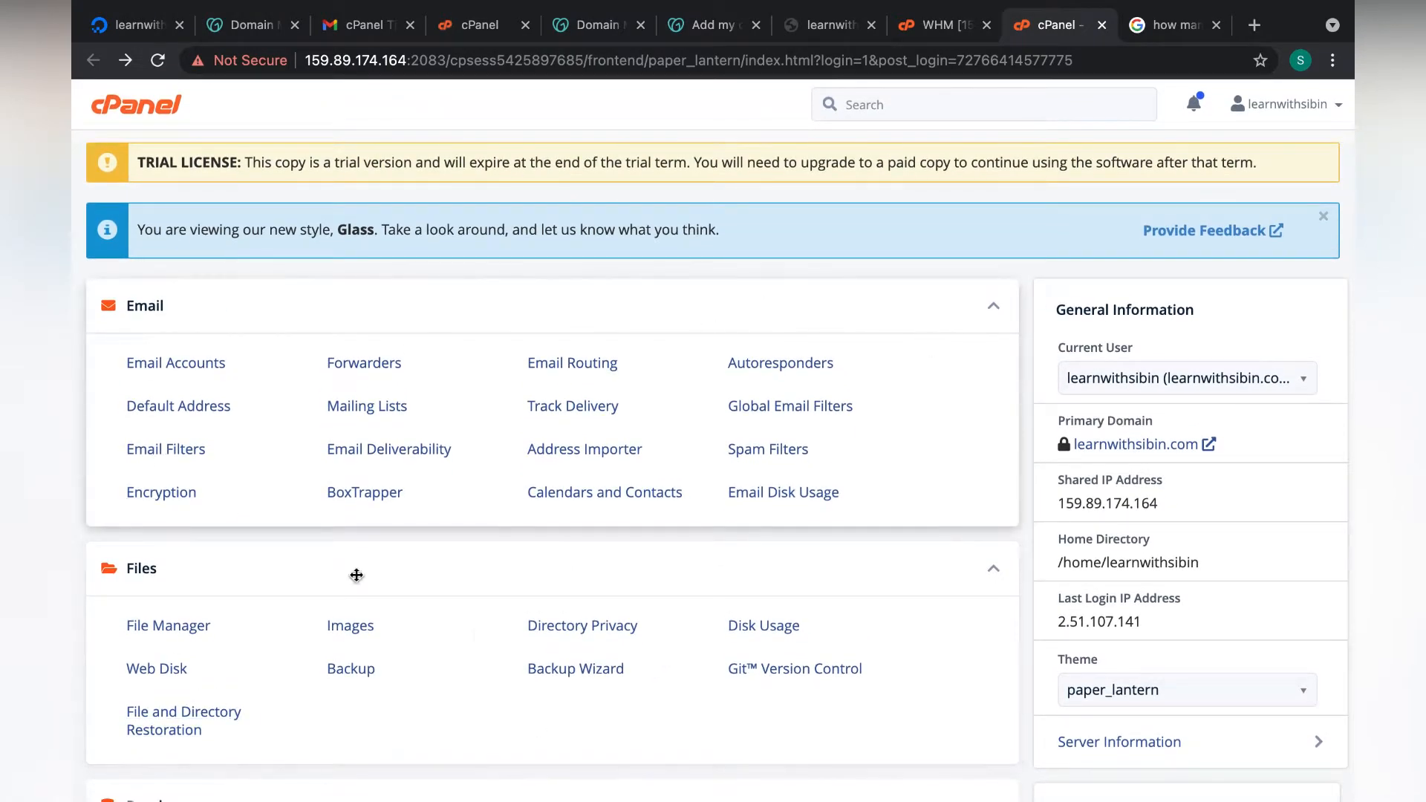
scroll(442, 626, down, 3)
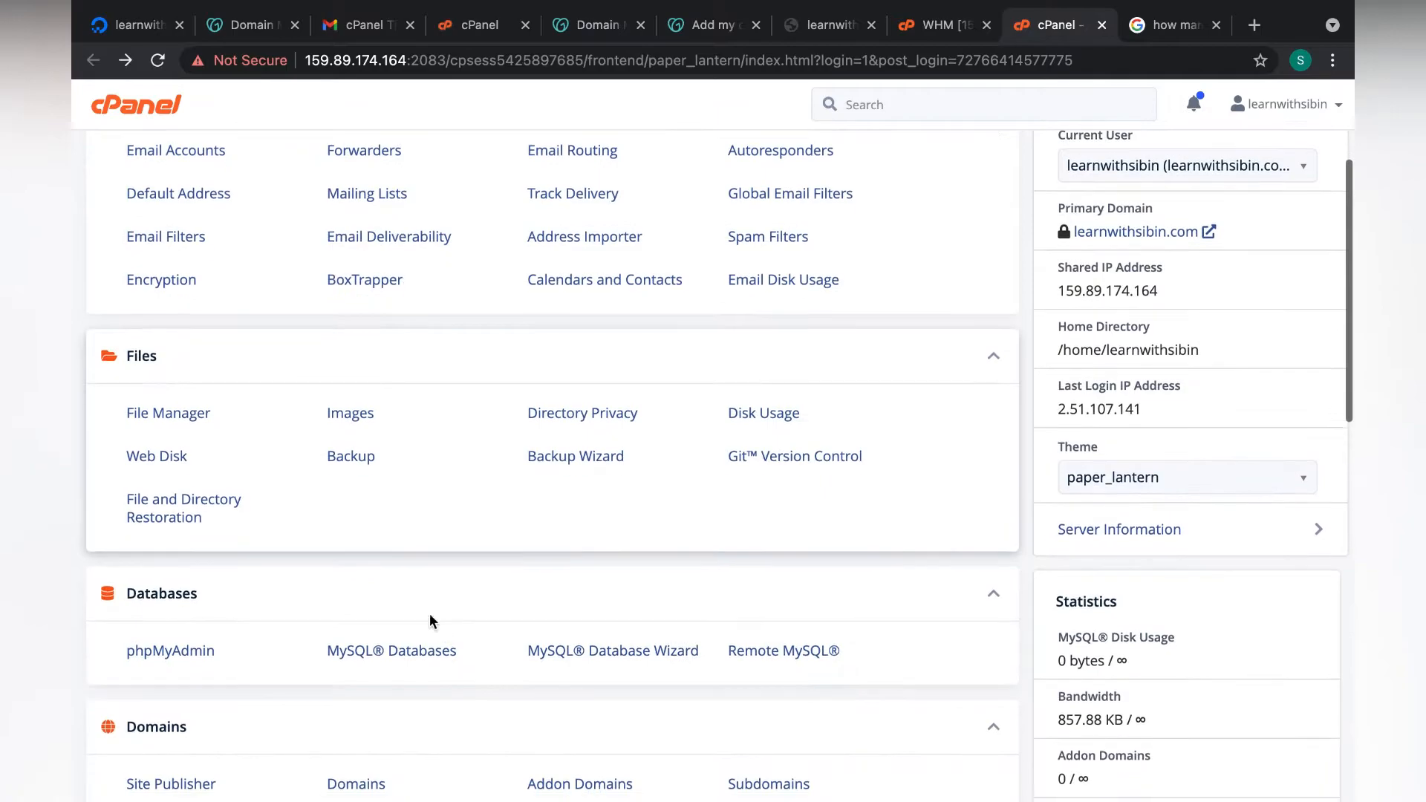
Open File Manager and go into the empty public_html folder.
click(169, 415)
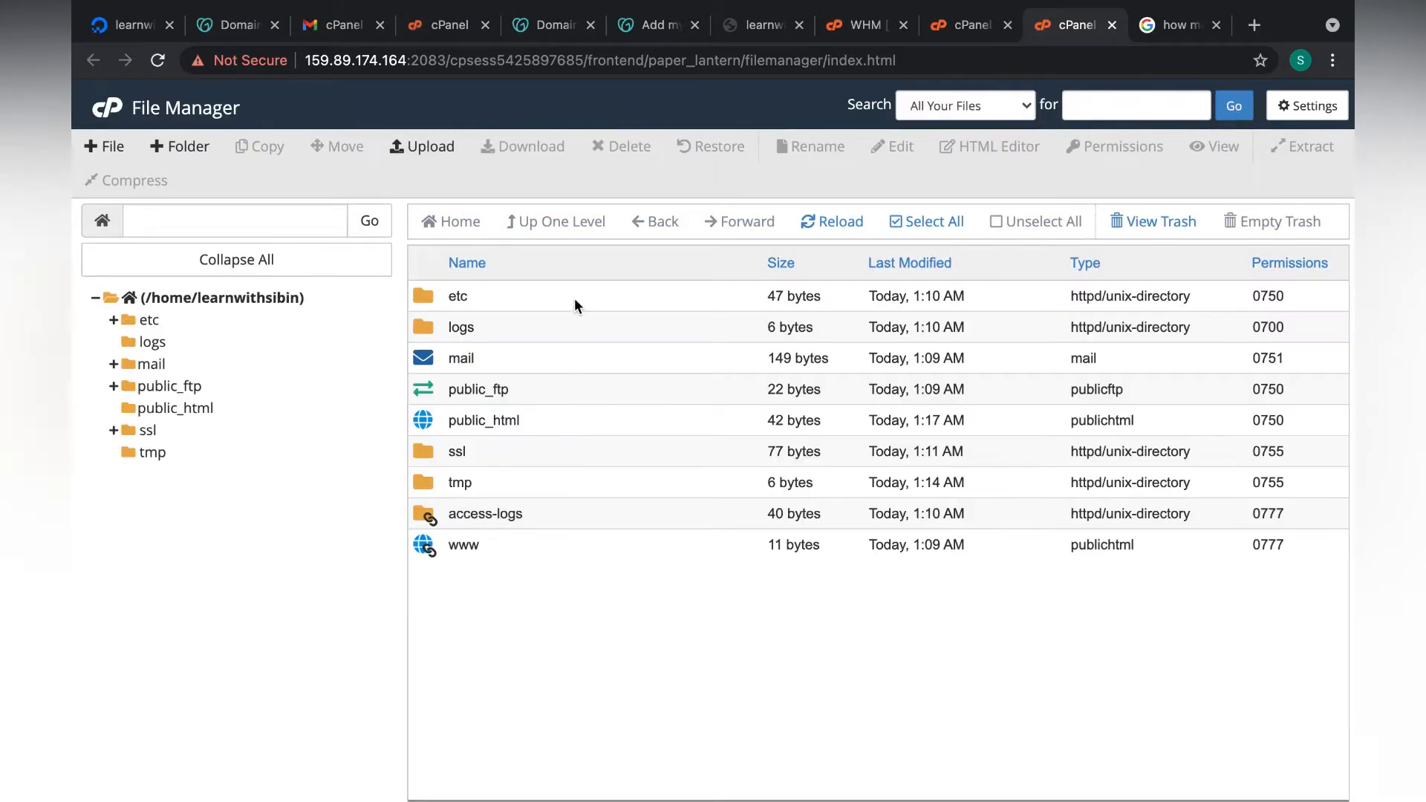
double_click(420, 417)
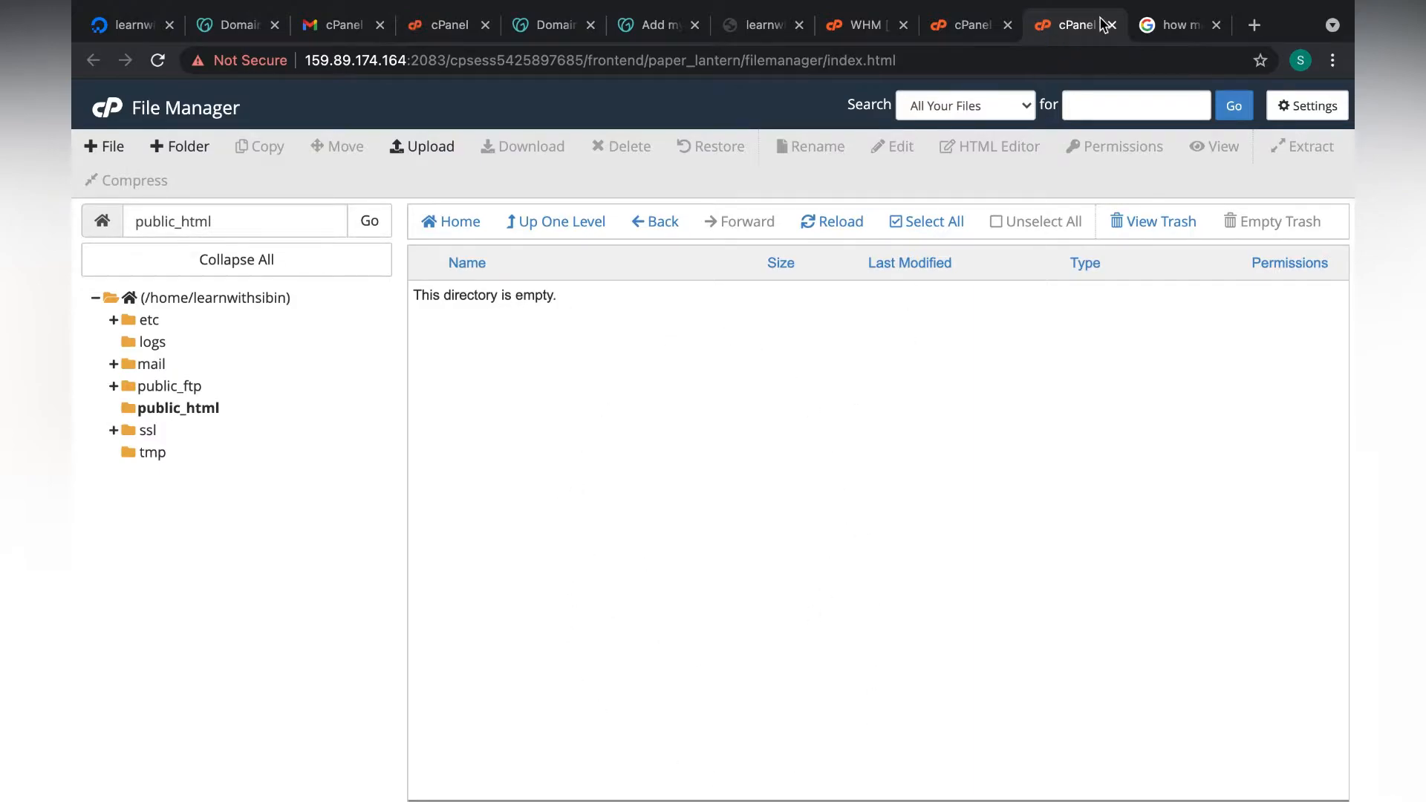
Replace the Google query with 'download wordpress' and run the search.
click(1181, 28)
click(602, 128)
key(super+a)
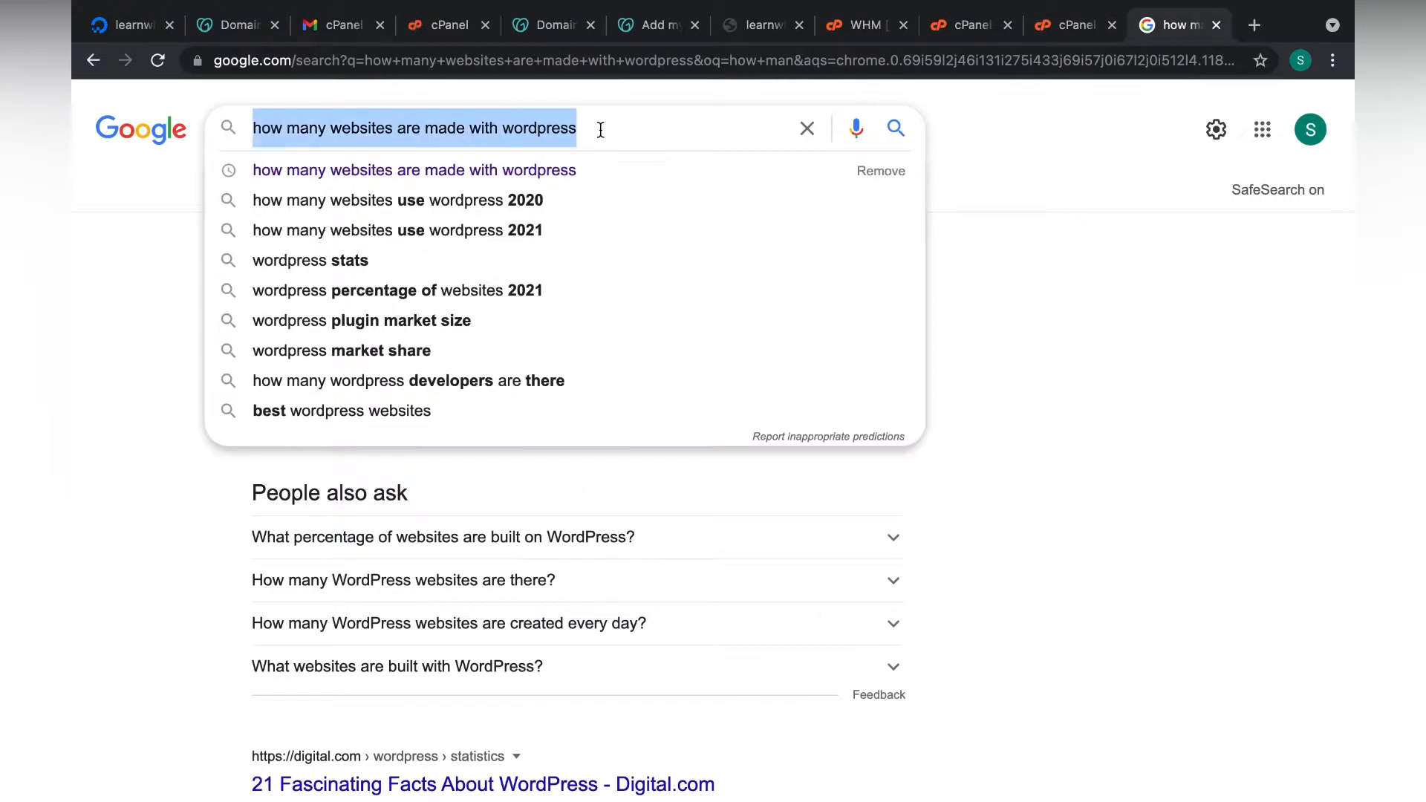
text(download wordpres)
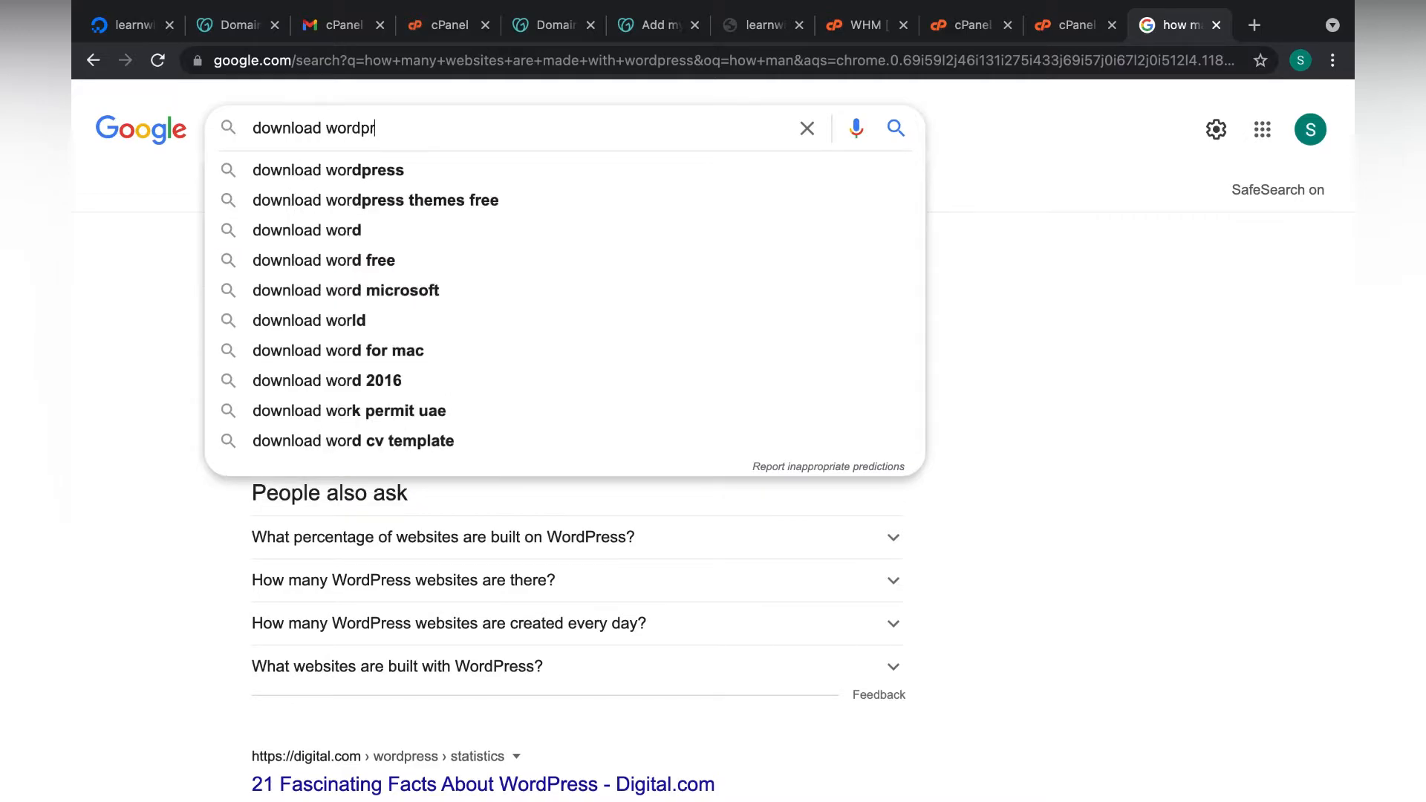
text(s)
key(Return)
Download wordpress-5.8.zip from the WordPress.org download page.
click(411, 374)
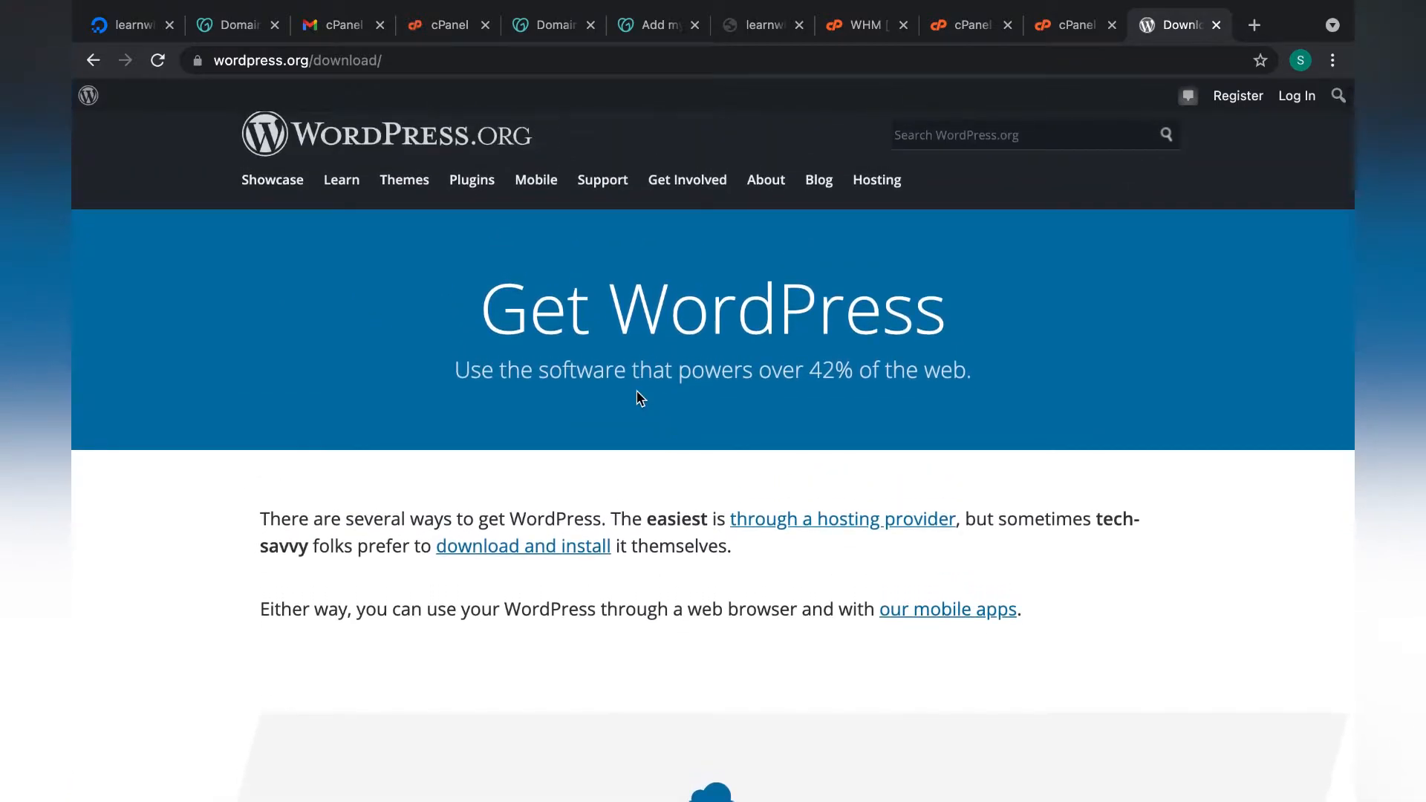
scroll(496, 406, down, 7)
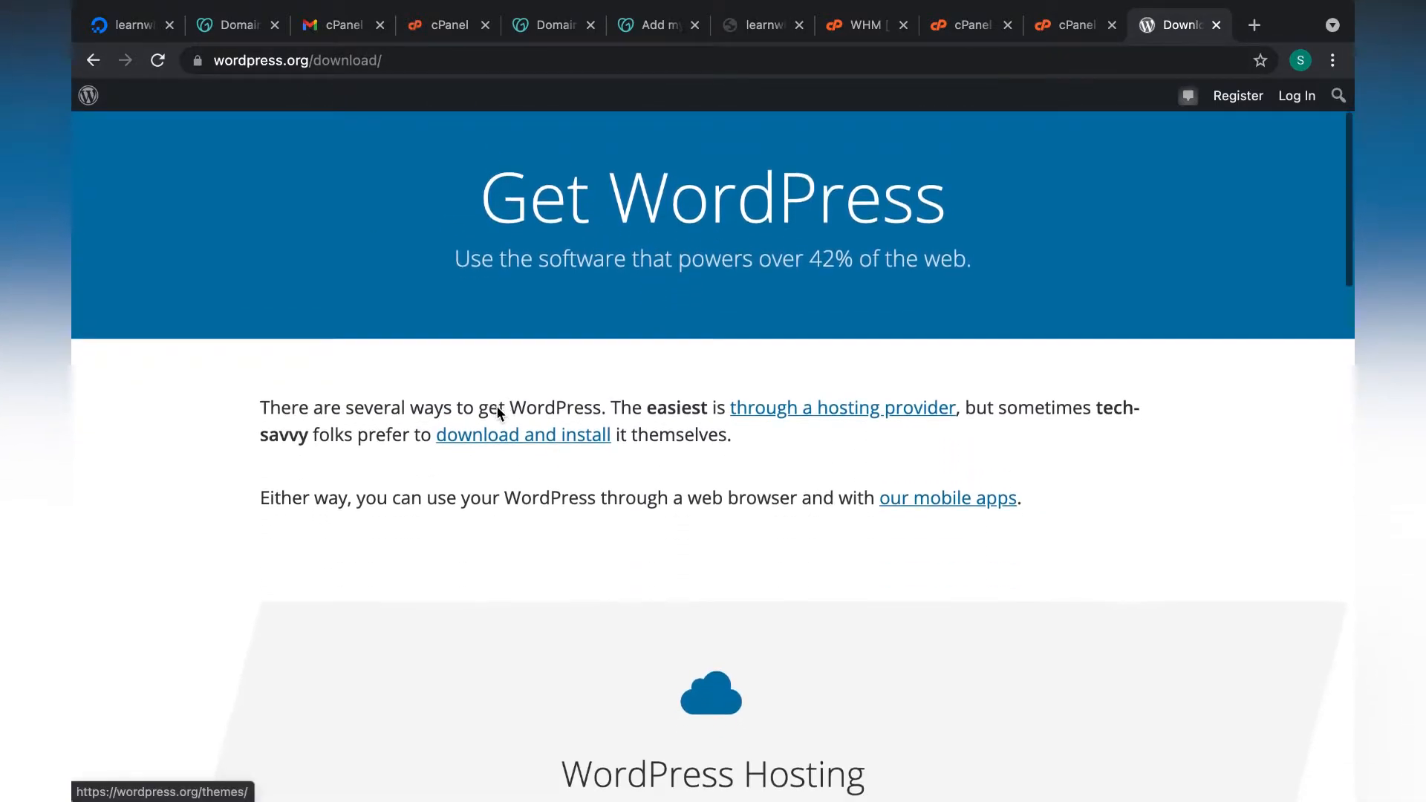
scroll(496, 405, down, 3)
scroll(496, 405, up, 8)
scroll(496, 406, down, 12)
scroll(496, 411, down, 5)
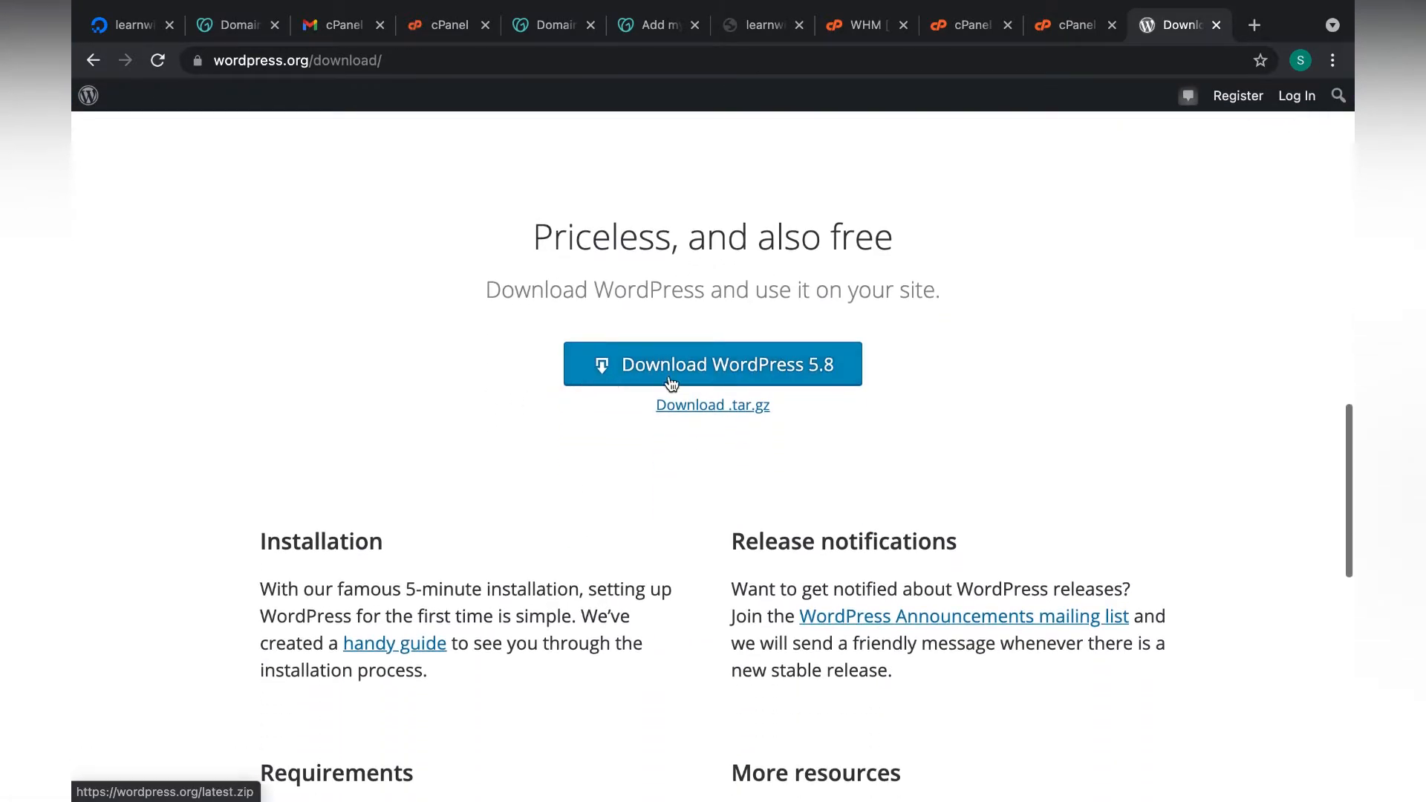
click(795, 351)
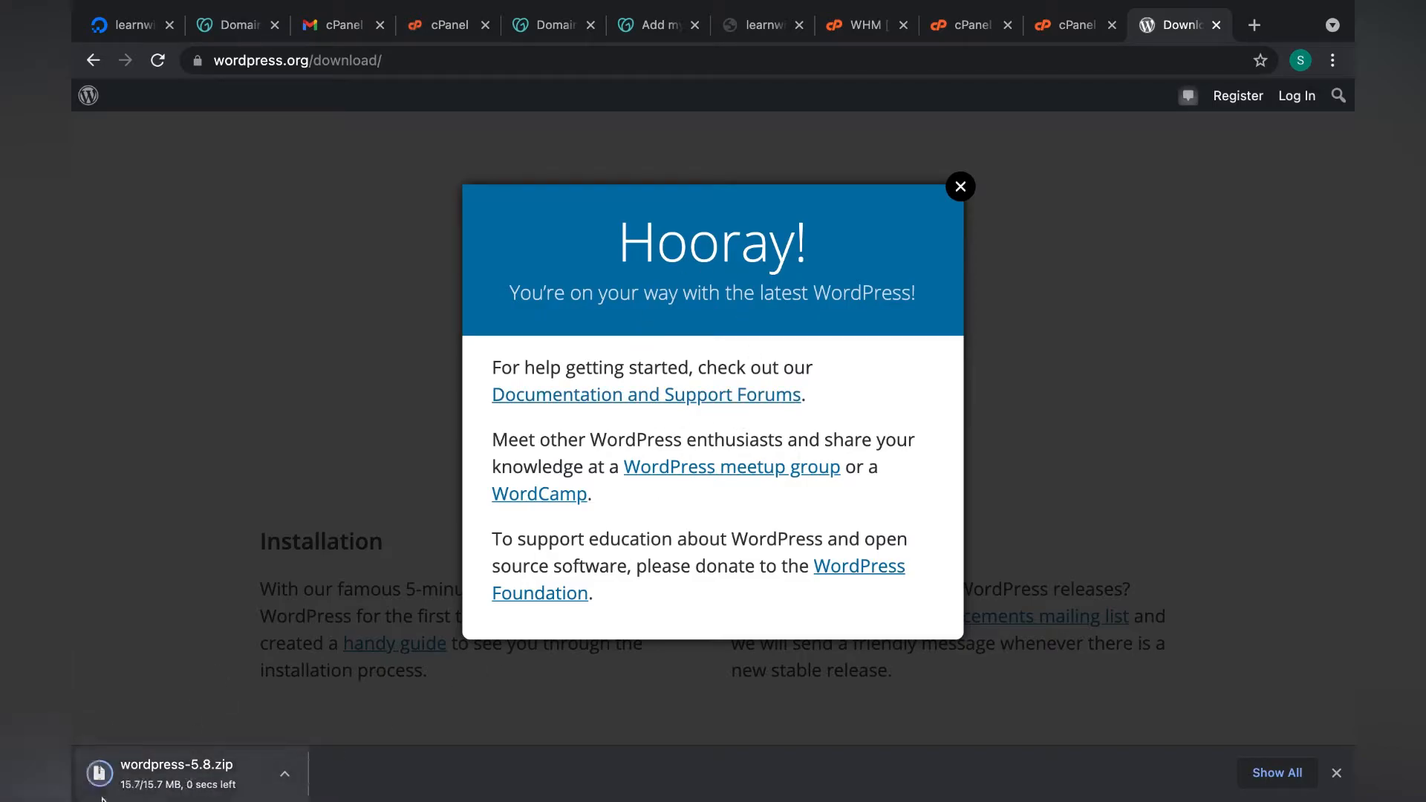
Upload wordpress-5.8.zip into public_html.
click(1062, 24)
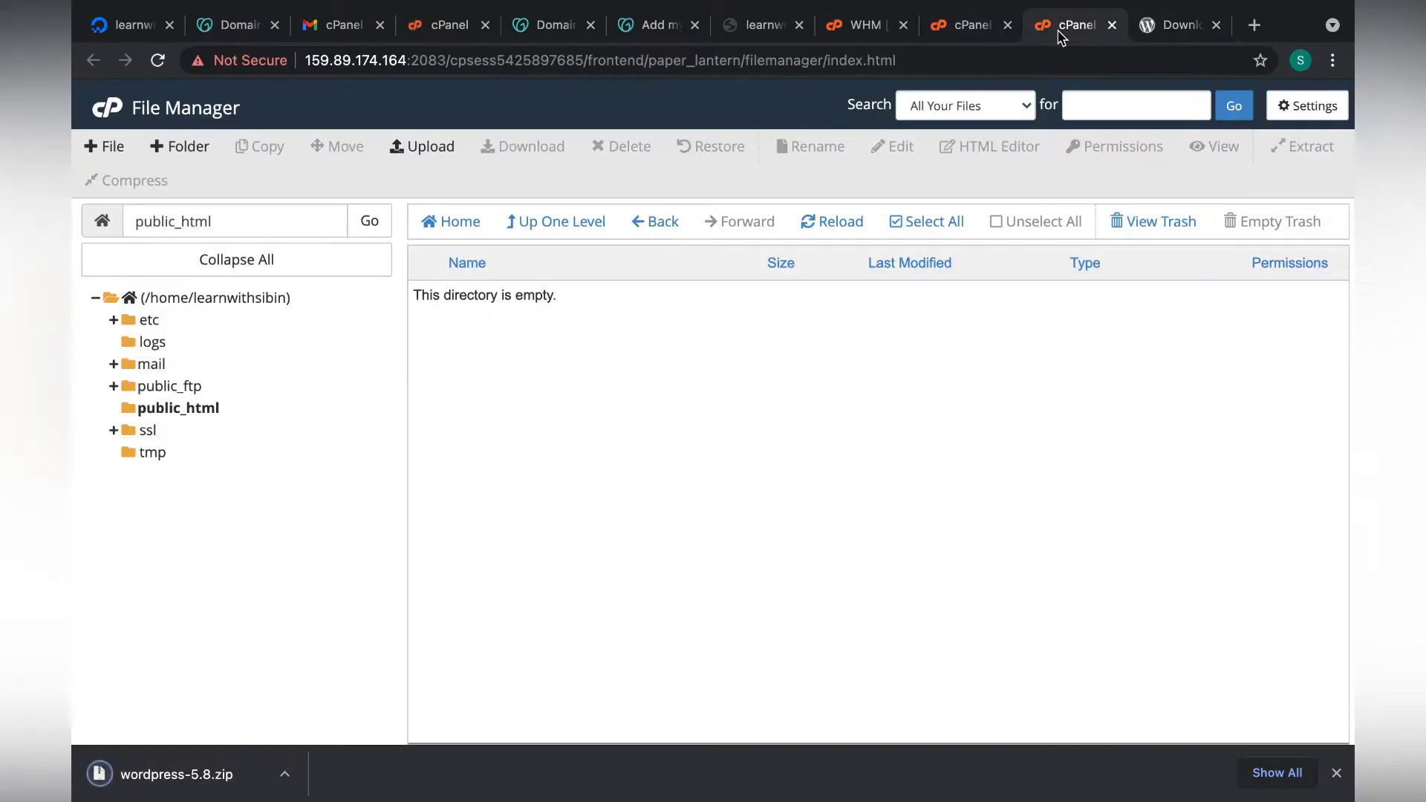
click(439, 145)
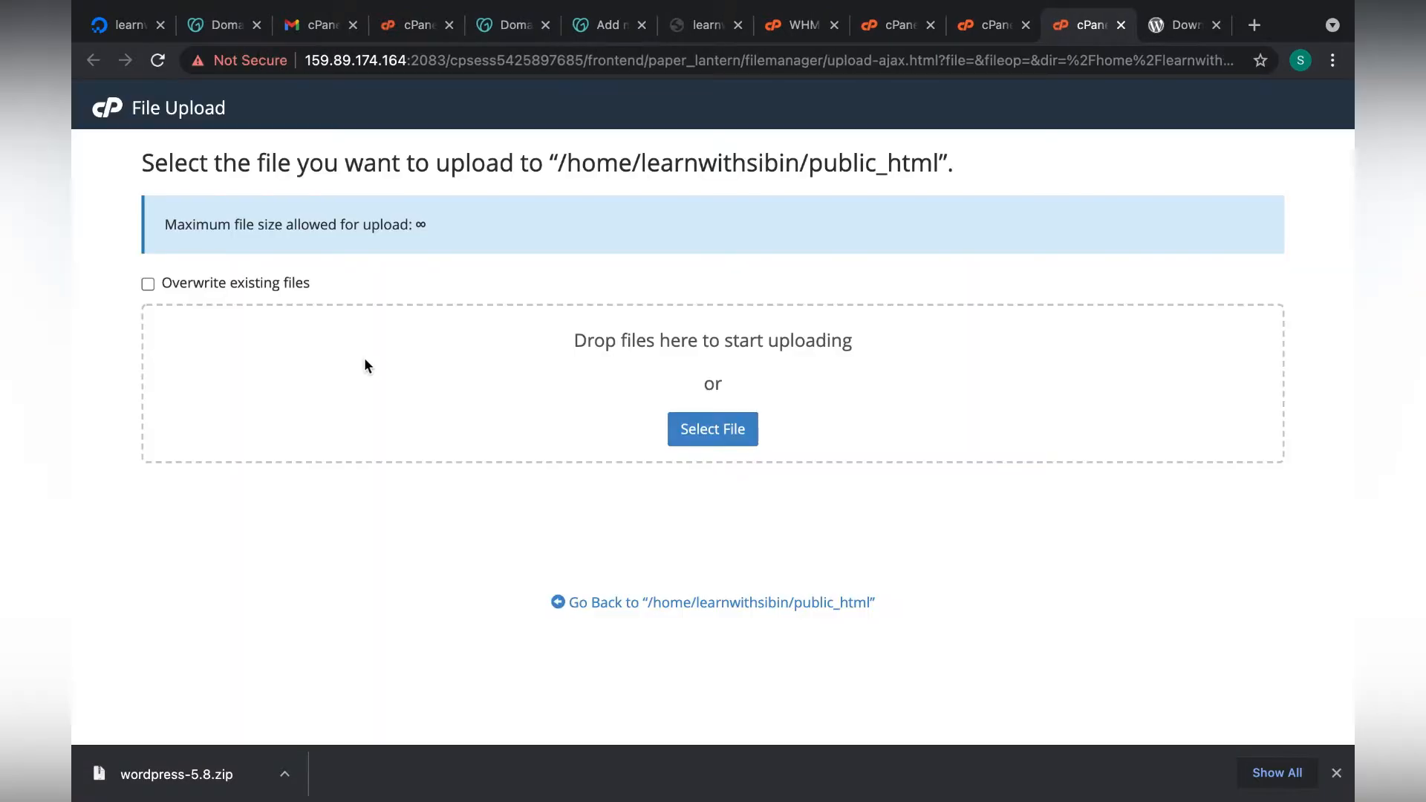
drag(202, 769, 660, 390)
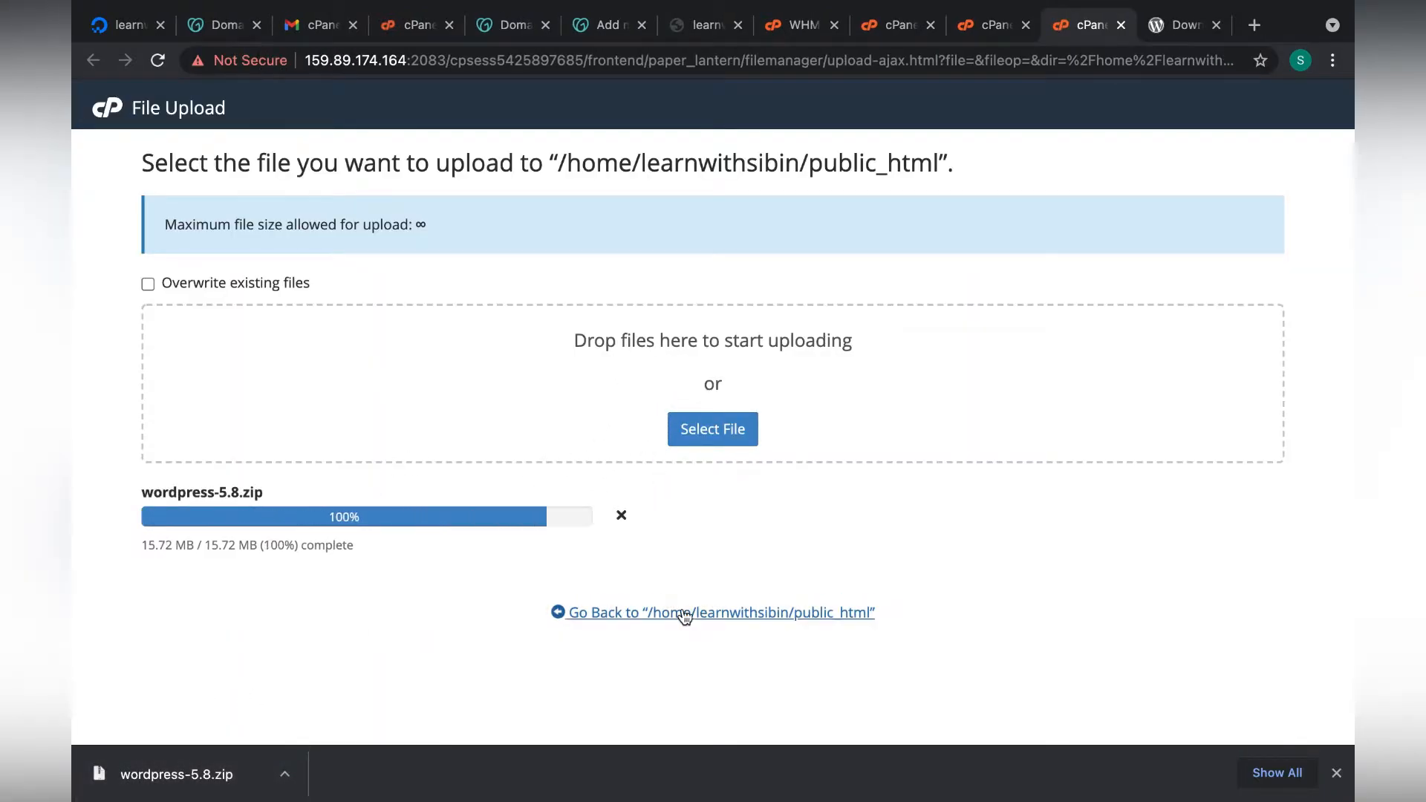
click(736, 614)
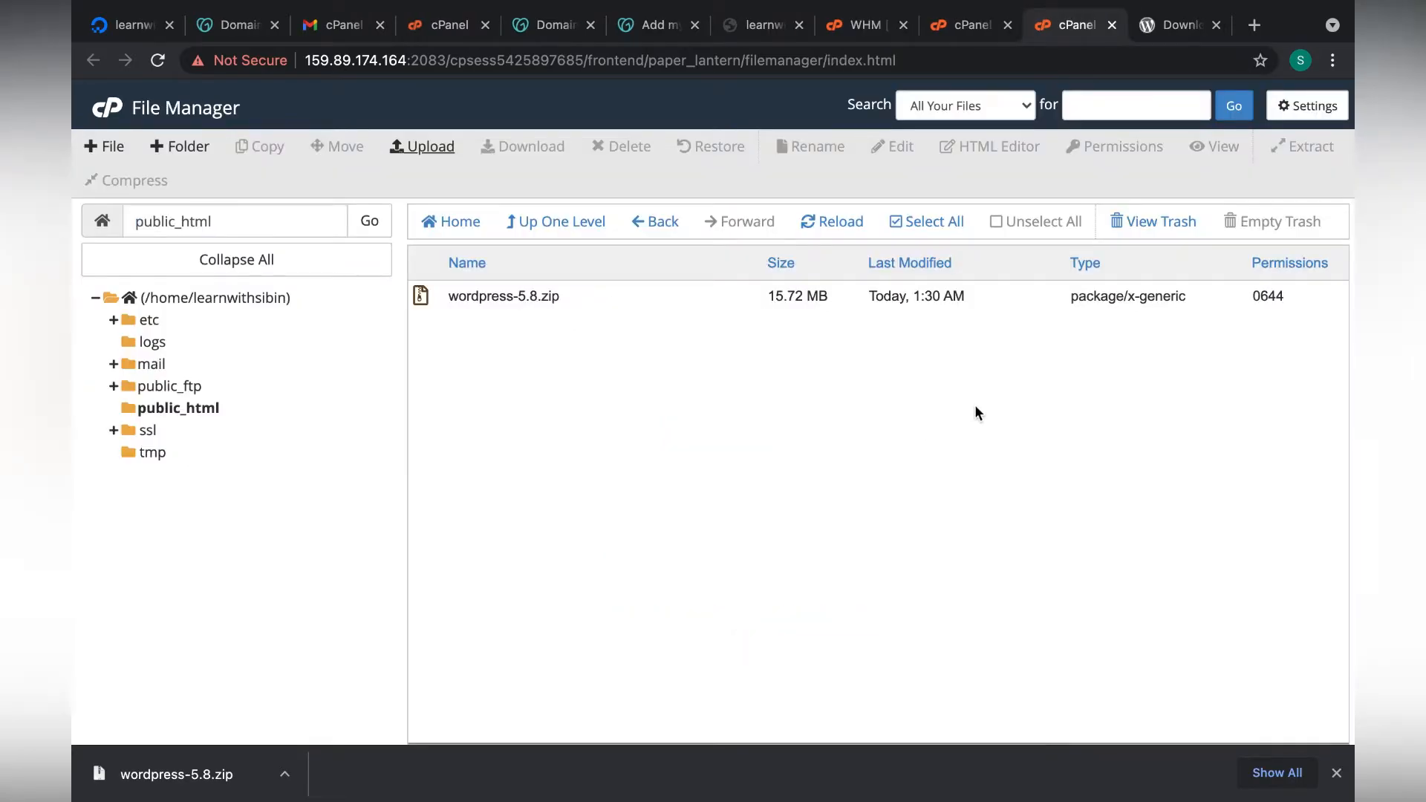
Extract wordpress-5.8.zip into /public_html/, then select the zip for deletion.
click(426, 292)
right_click(426, 288)
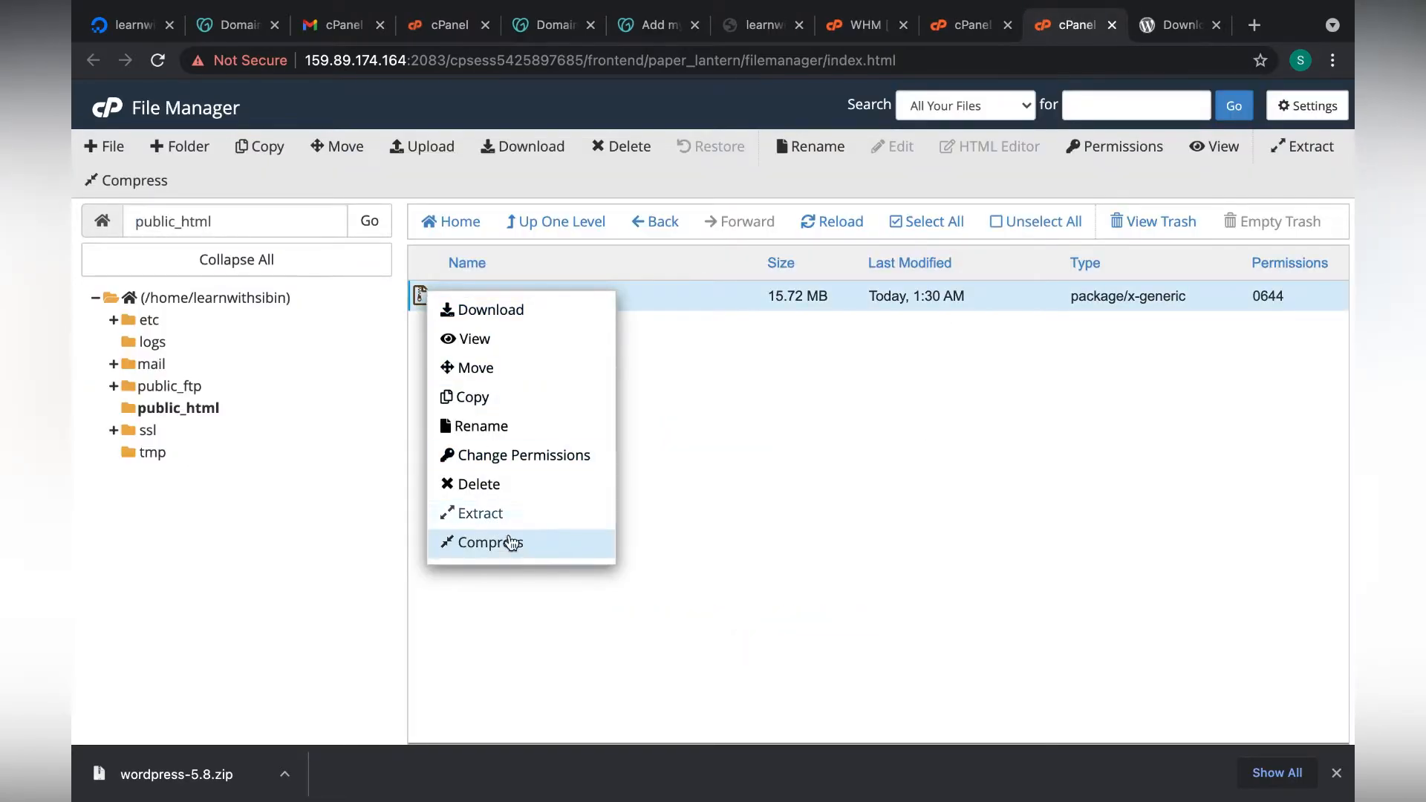
click(543, 524)
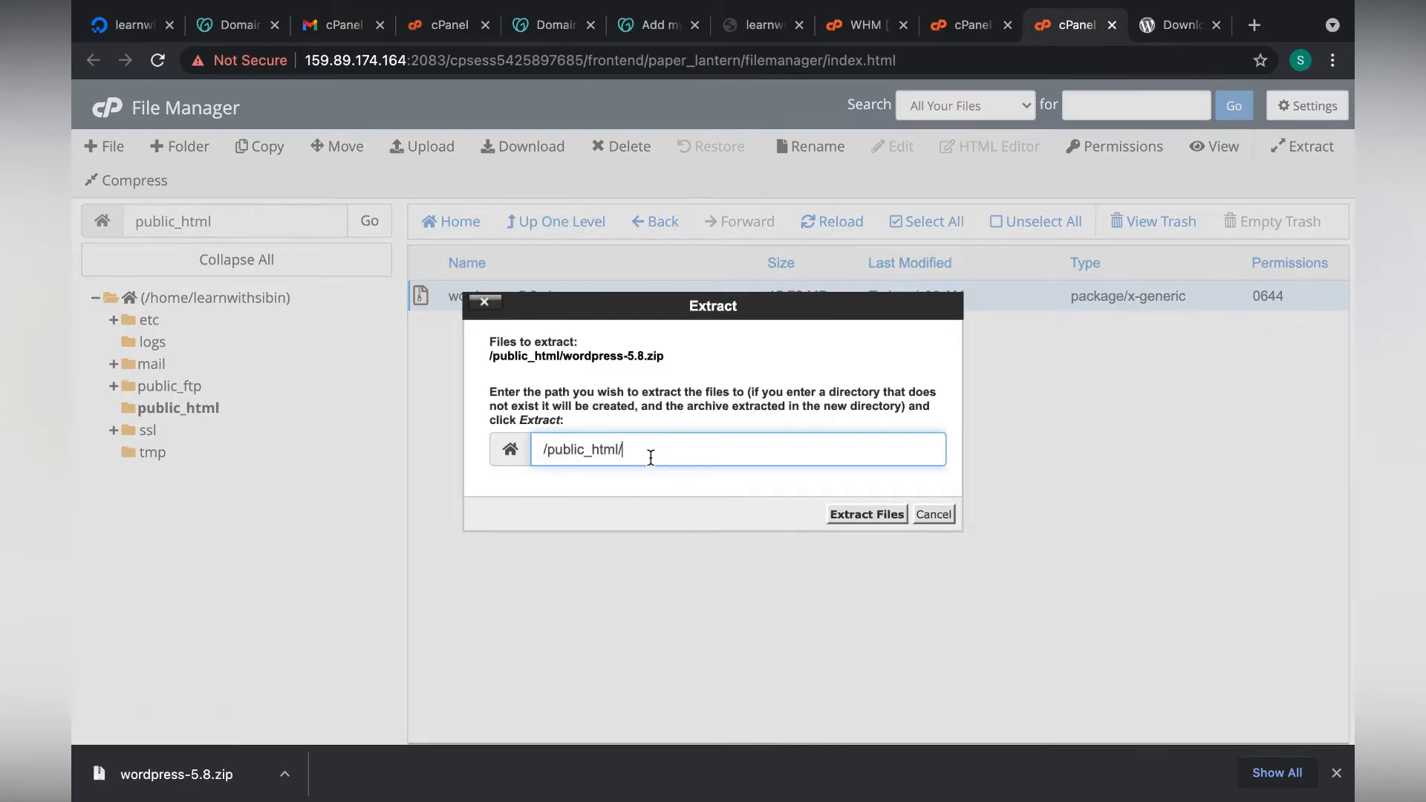
click(862, 514)
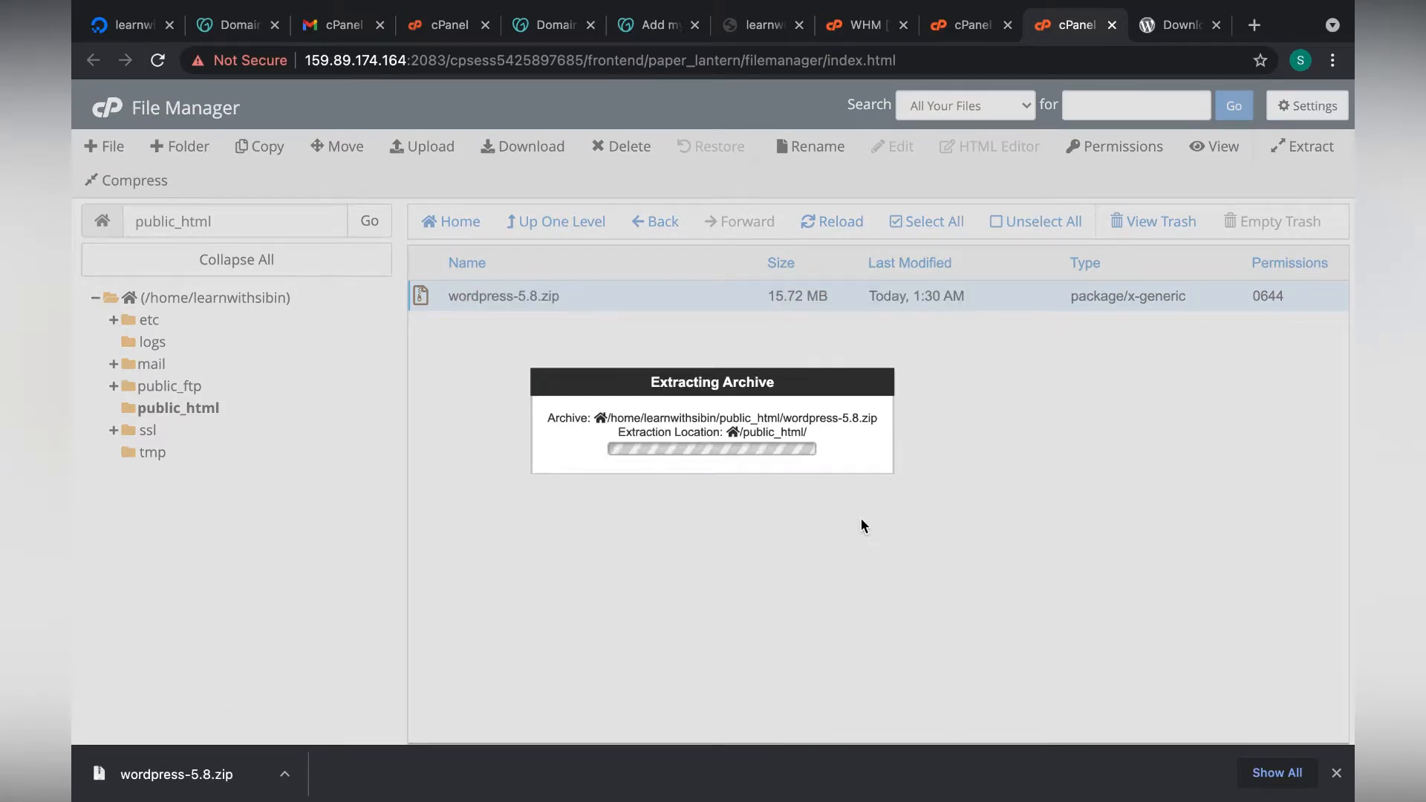
click(1037, 617)
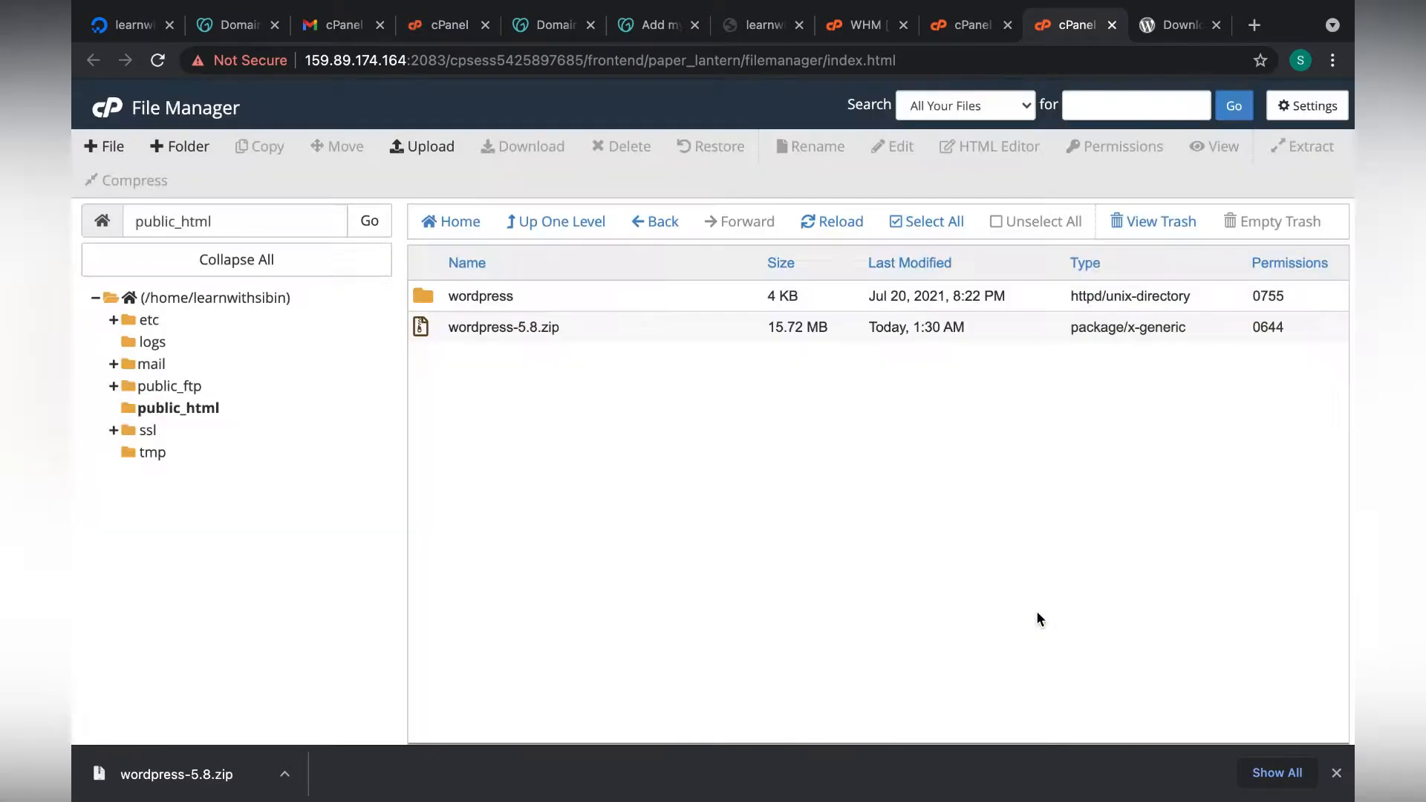
click(423, 331)
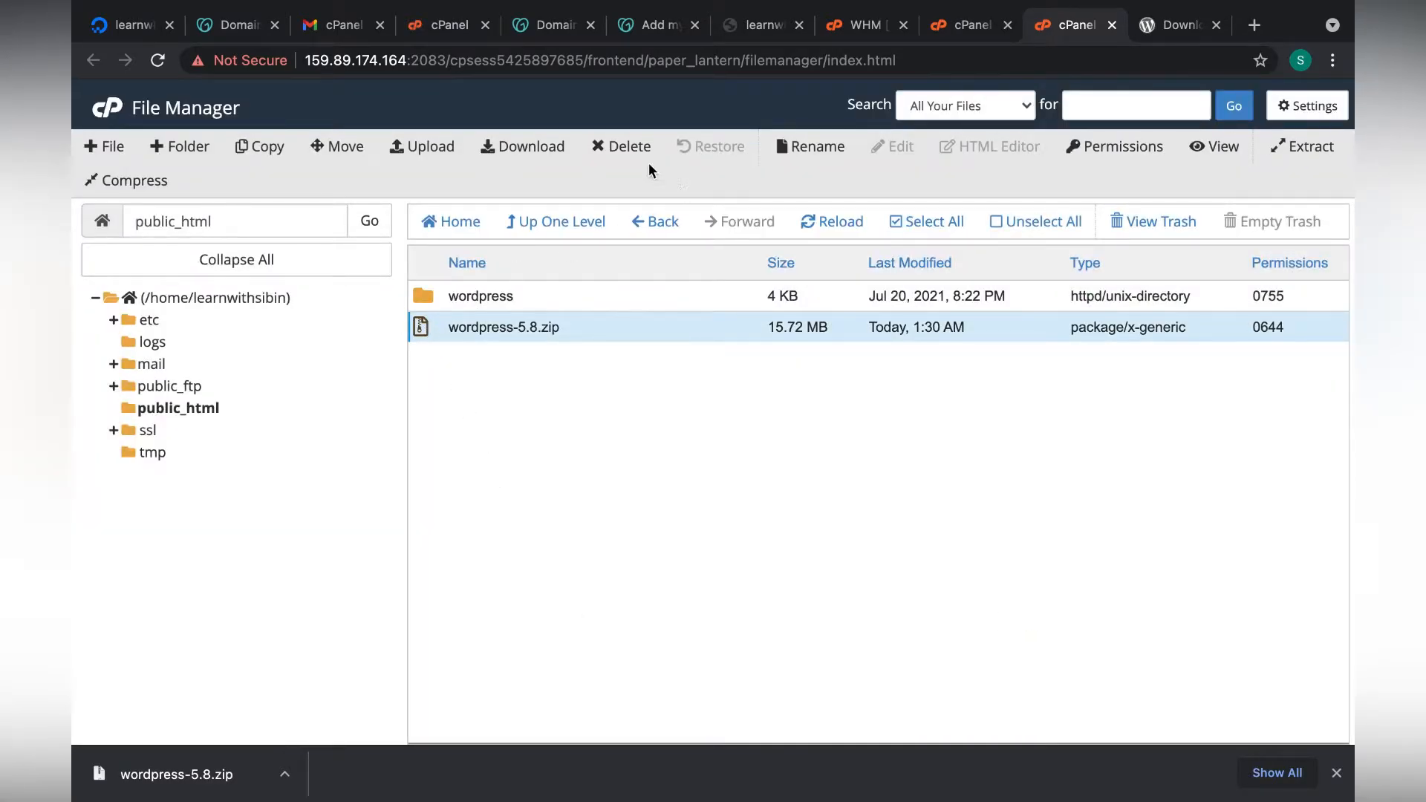
click(616, 146)
Confirm deleting the zip, open the wordpress folder and select all its files.
click(881, 475)
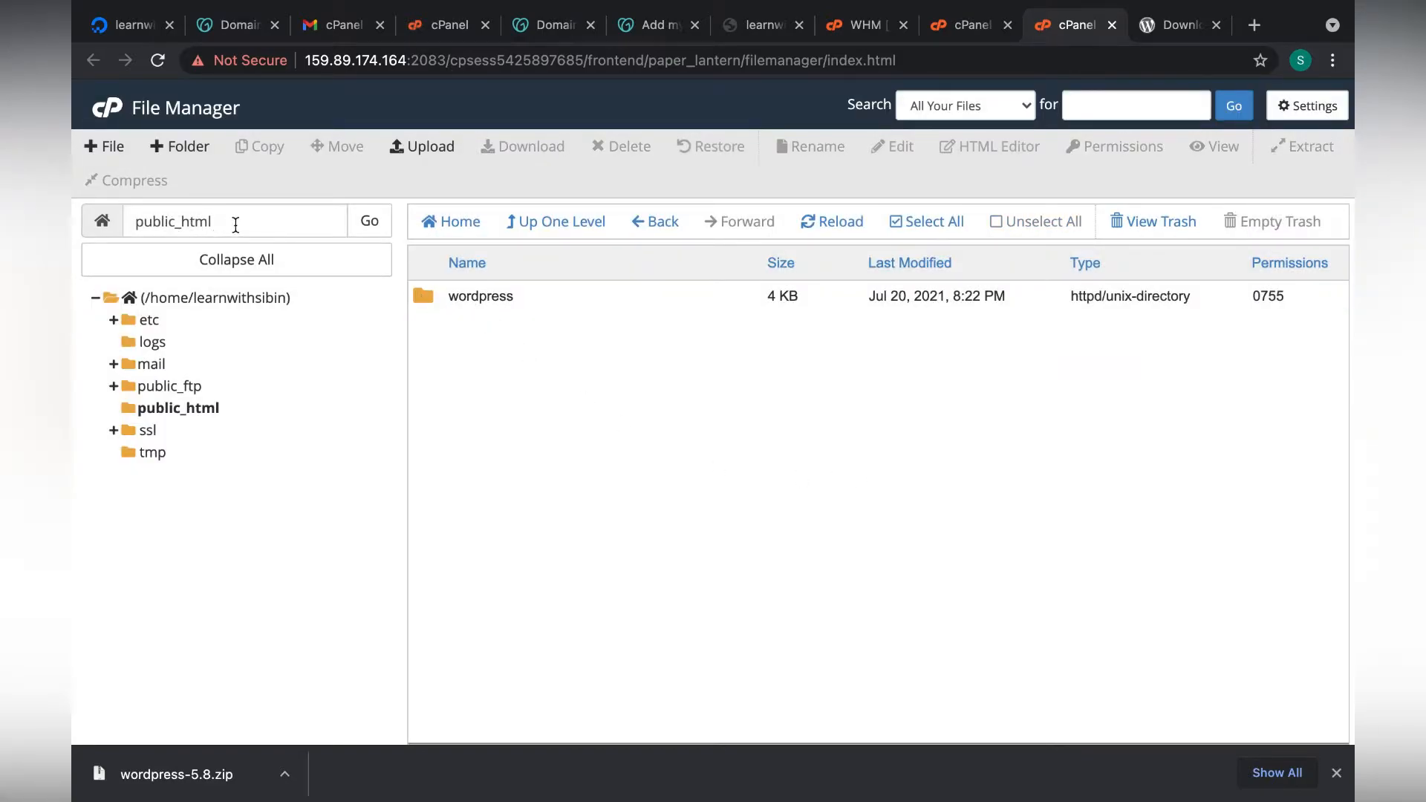
double_click(426, 292)
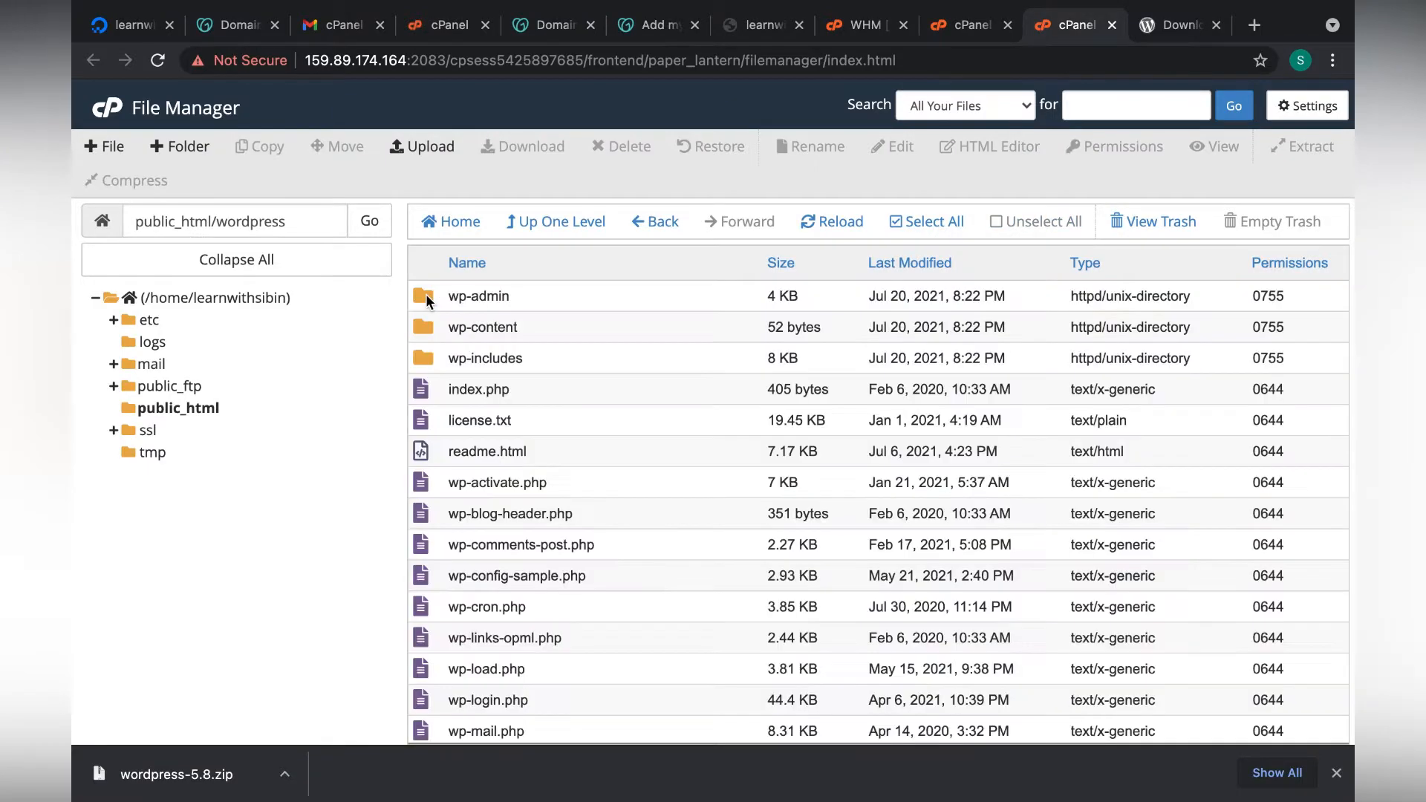
scroll(551, 649, down, 2)
scroll(551, 649, up, 2)
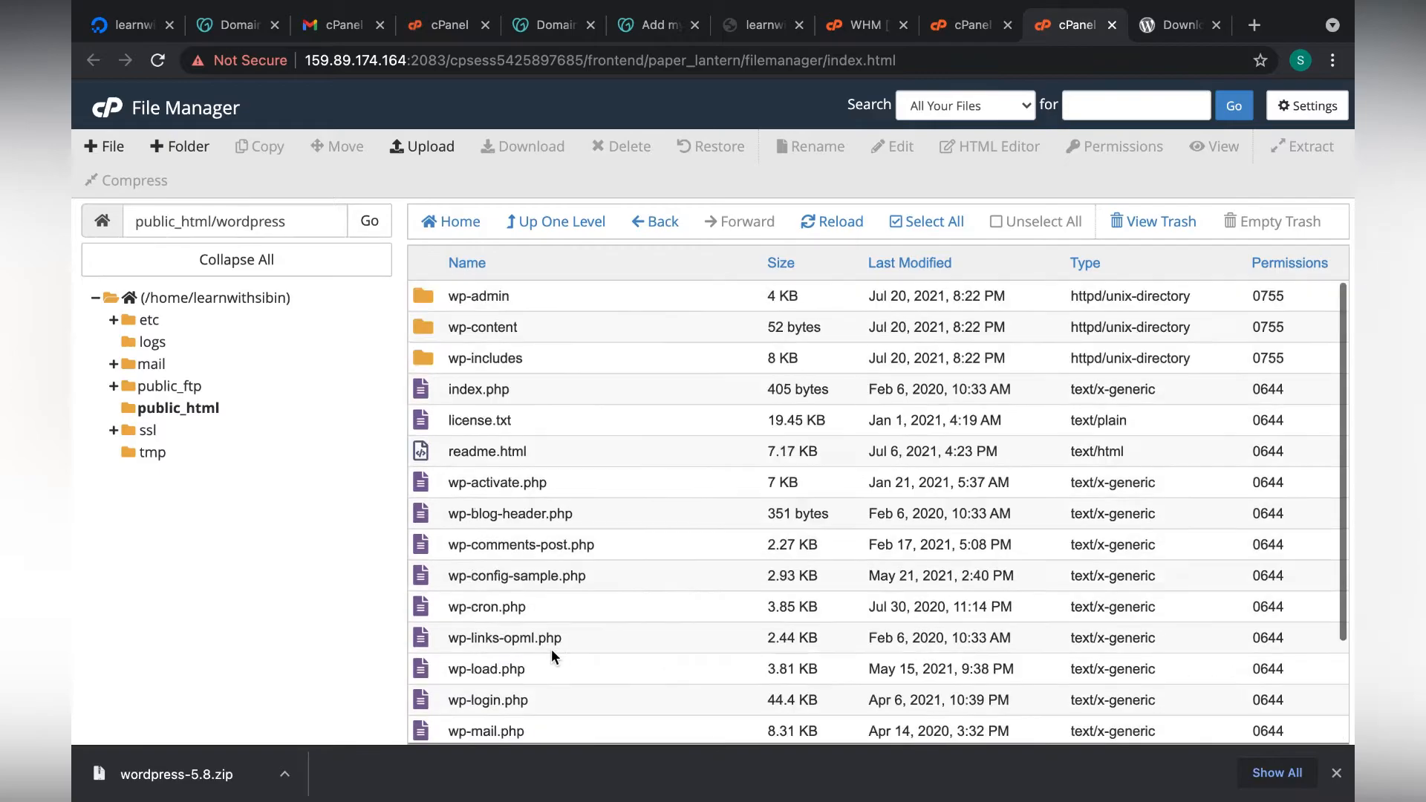
click(920, 223)
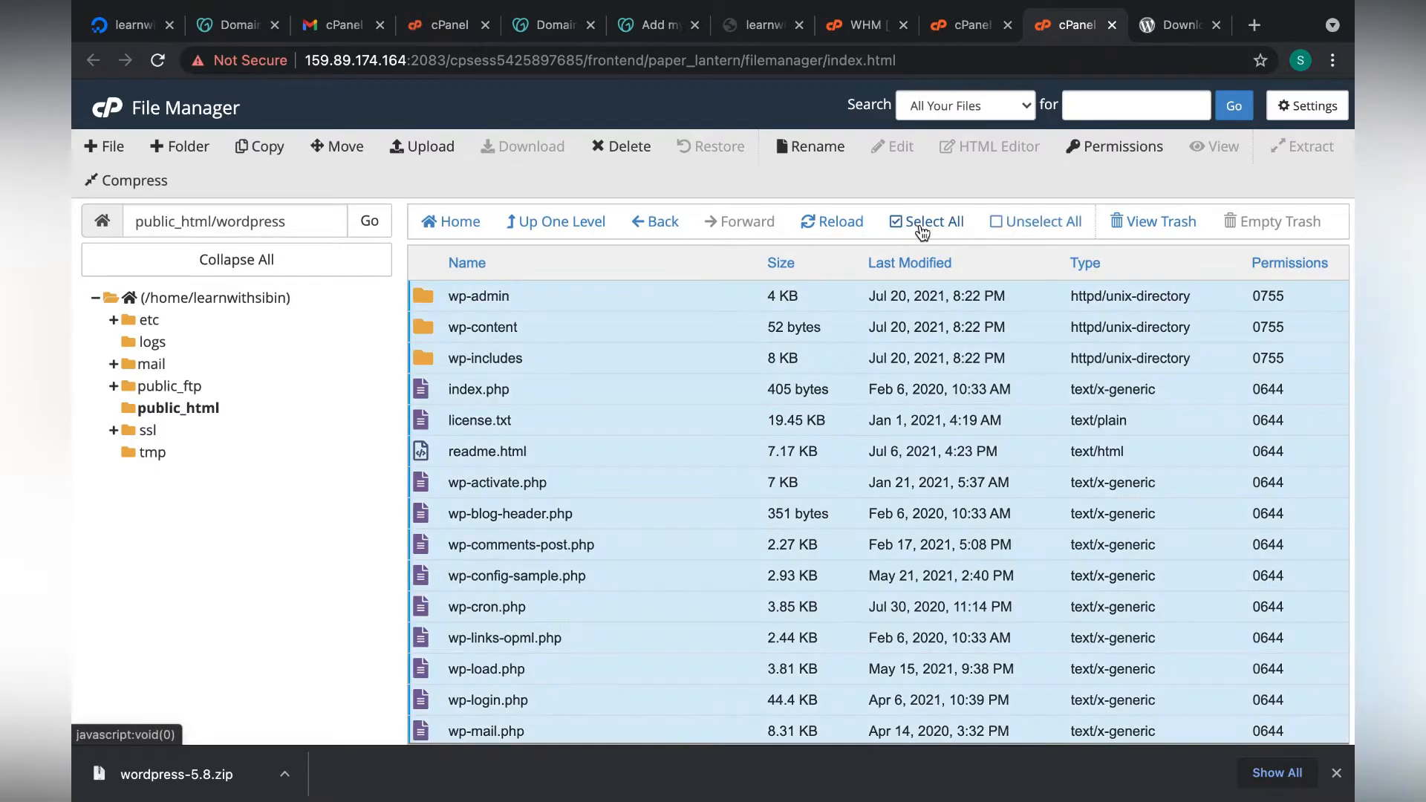
Move all selected WordPress files from the wordpress folder to /public_html/.
click(340, 147)
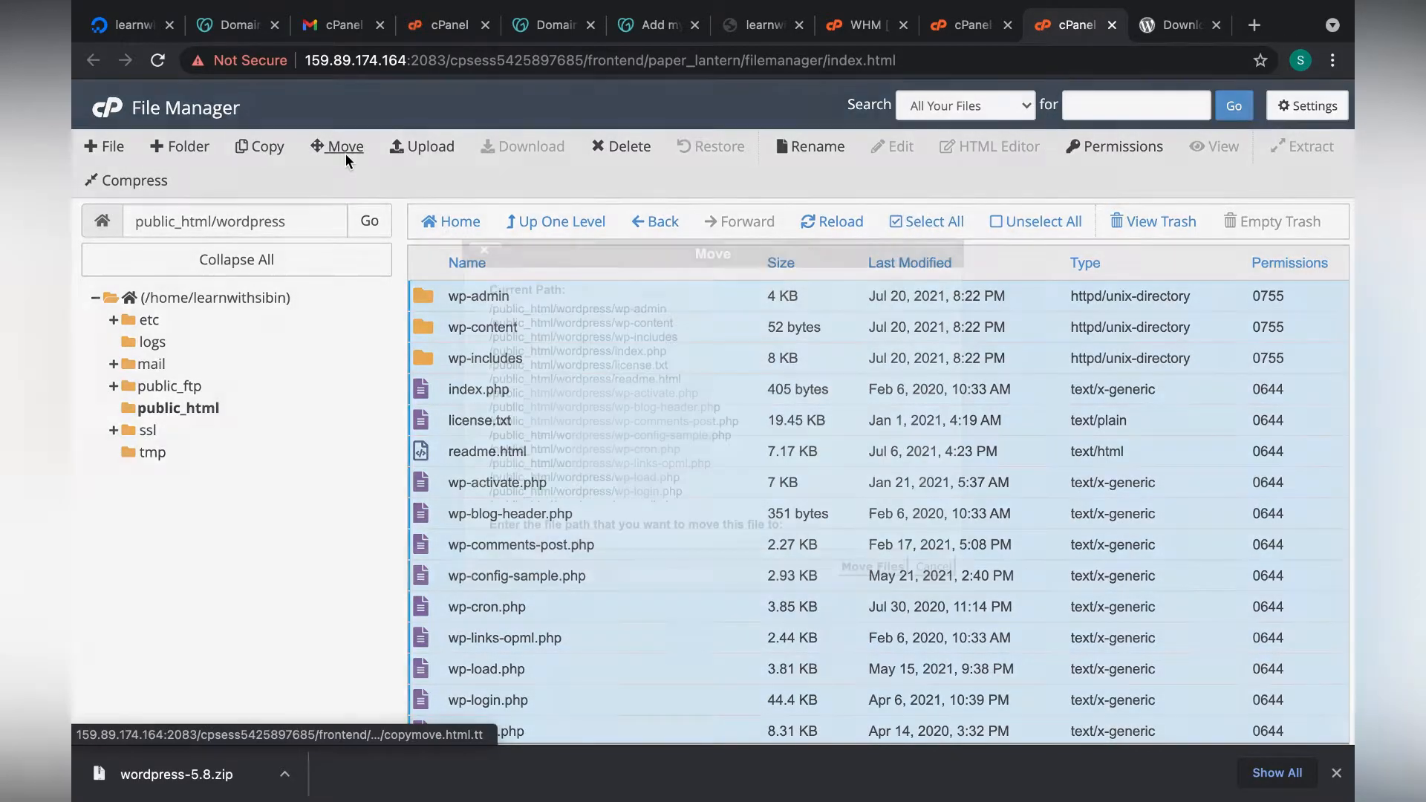
double_click(658, 502)
key(BackSpace)
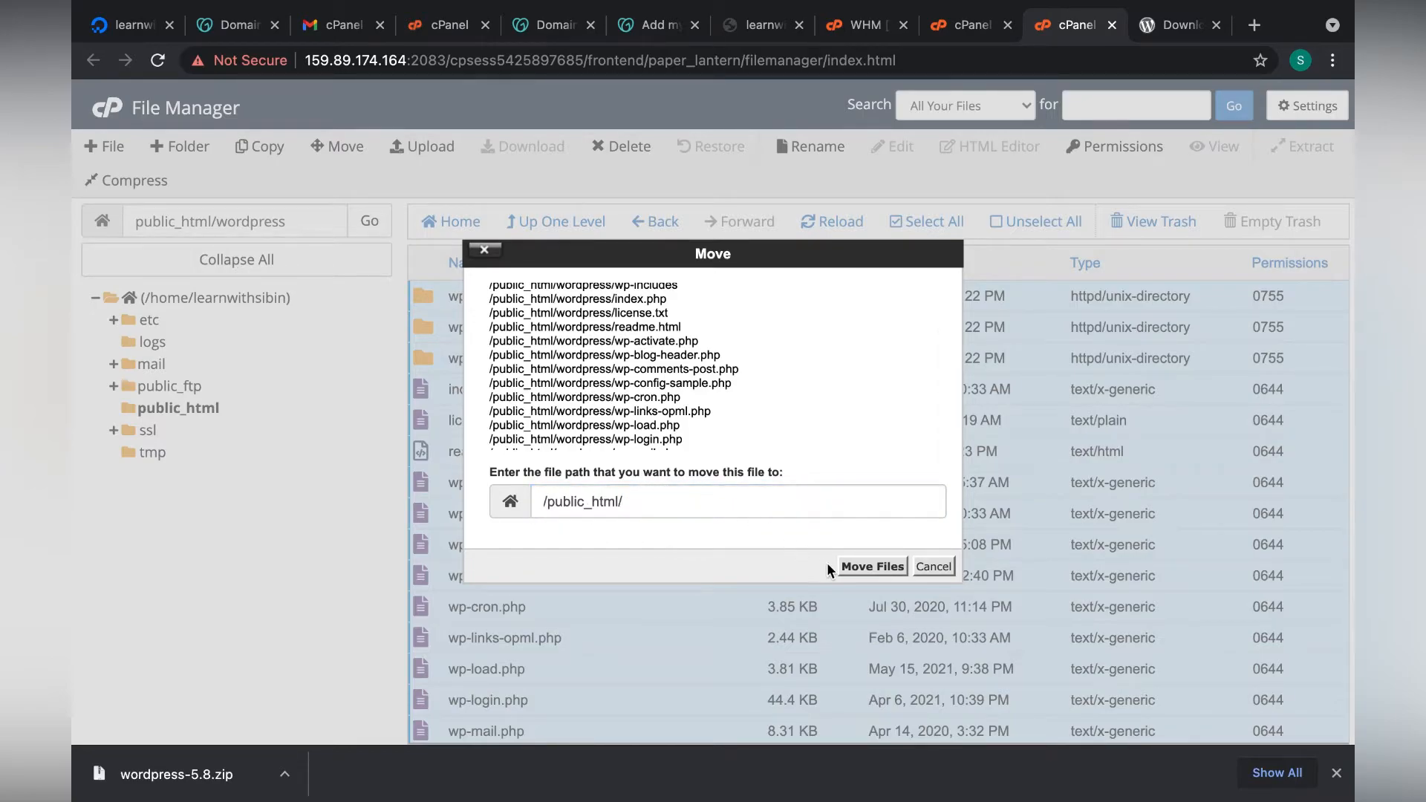
click(867, 567)
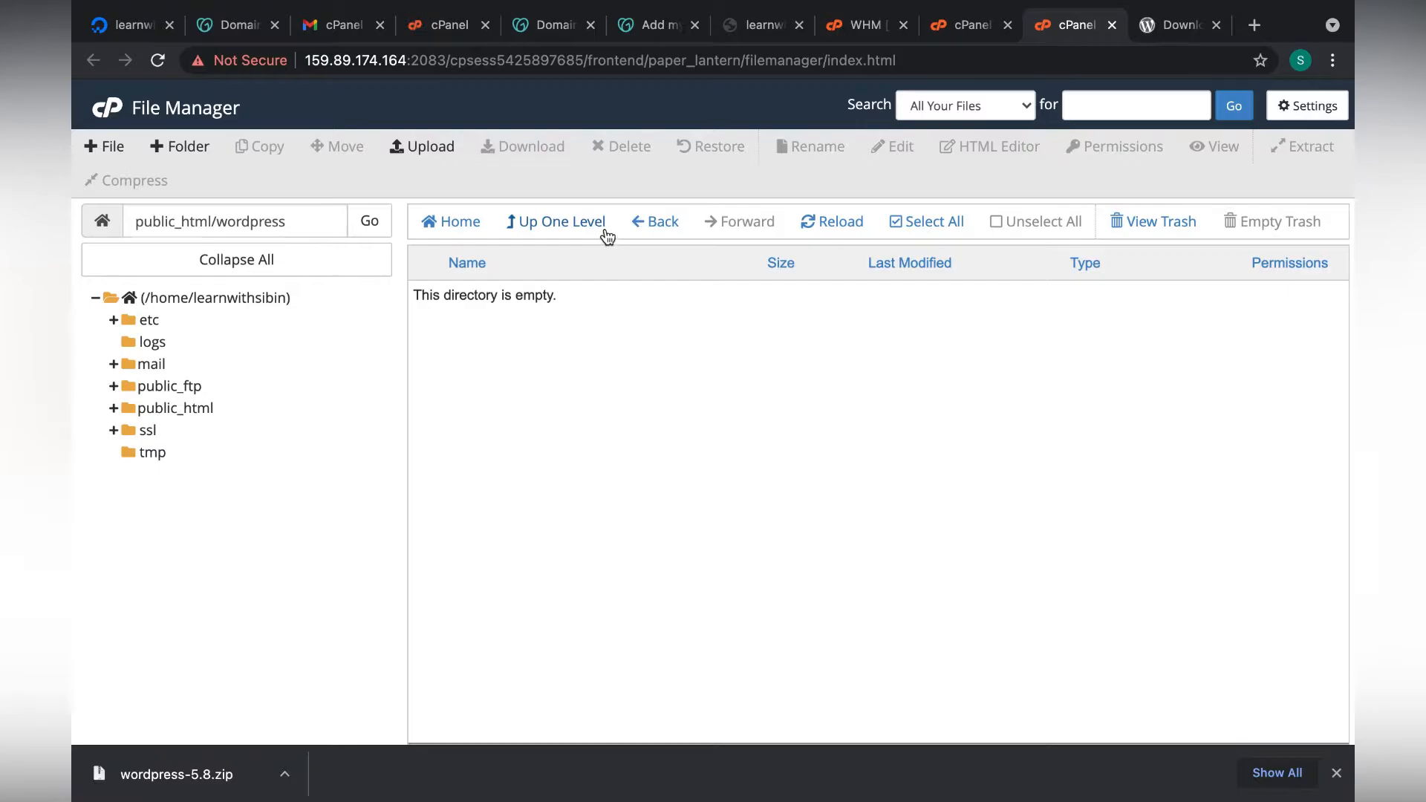
Turn on Show Hidden Files and go up to public_html to review the moved files.
click(1309, 107)
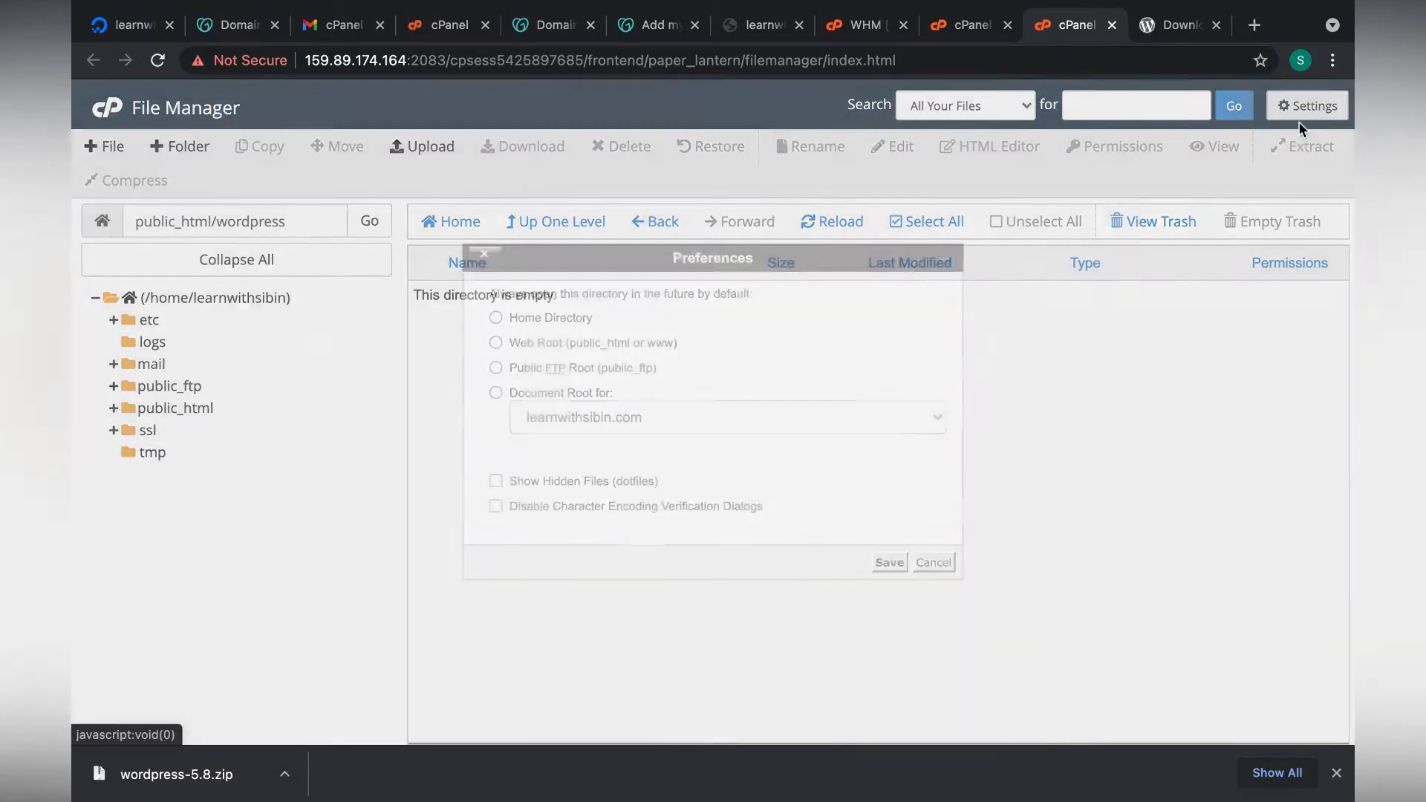
click(569, 485)
click(890, 564)
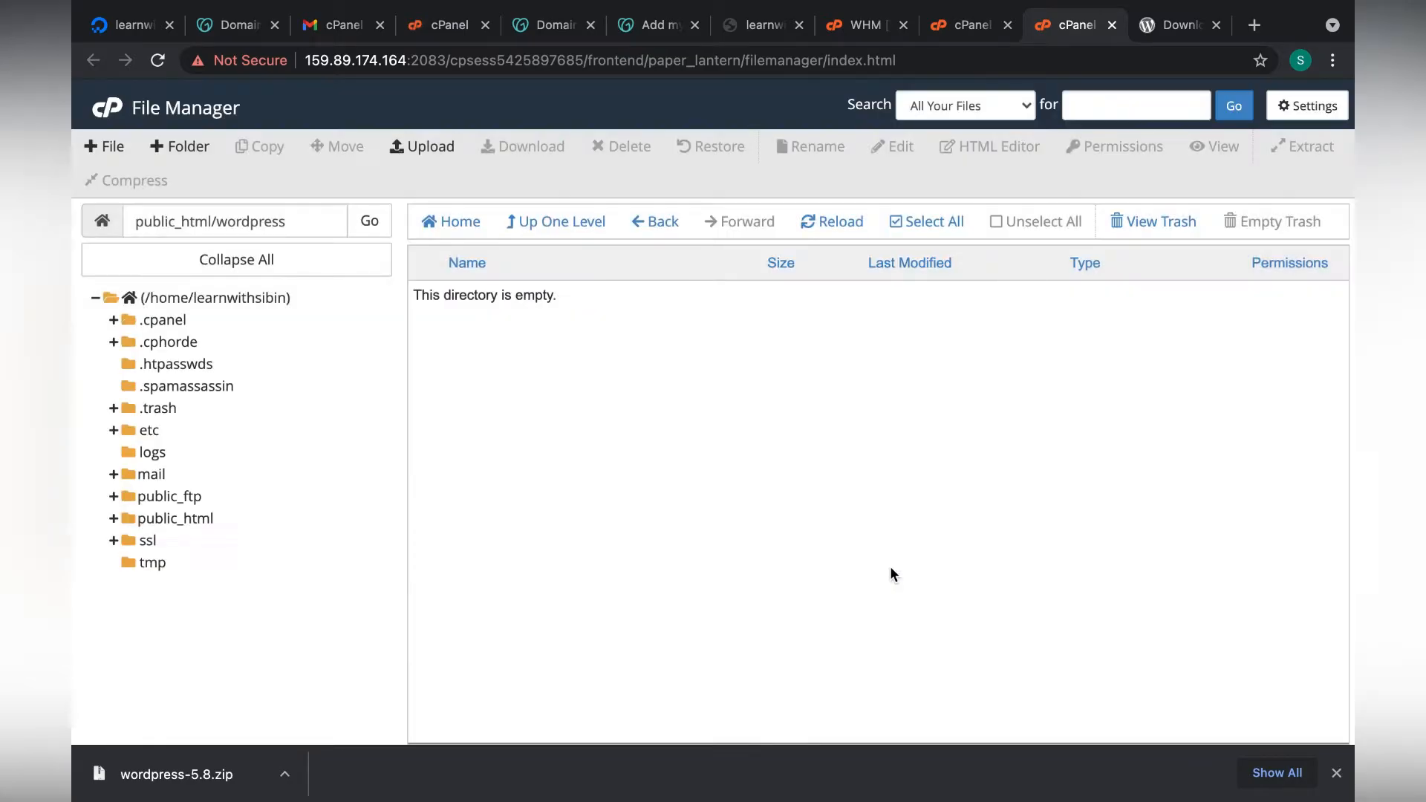
click(584, 222)
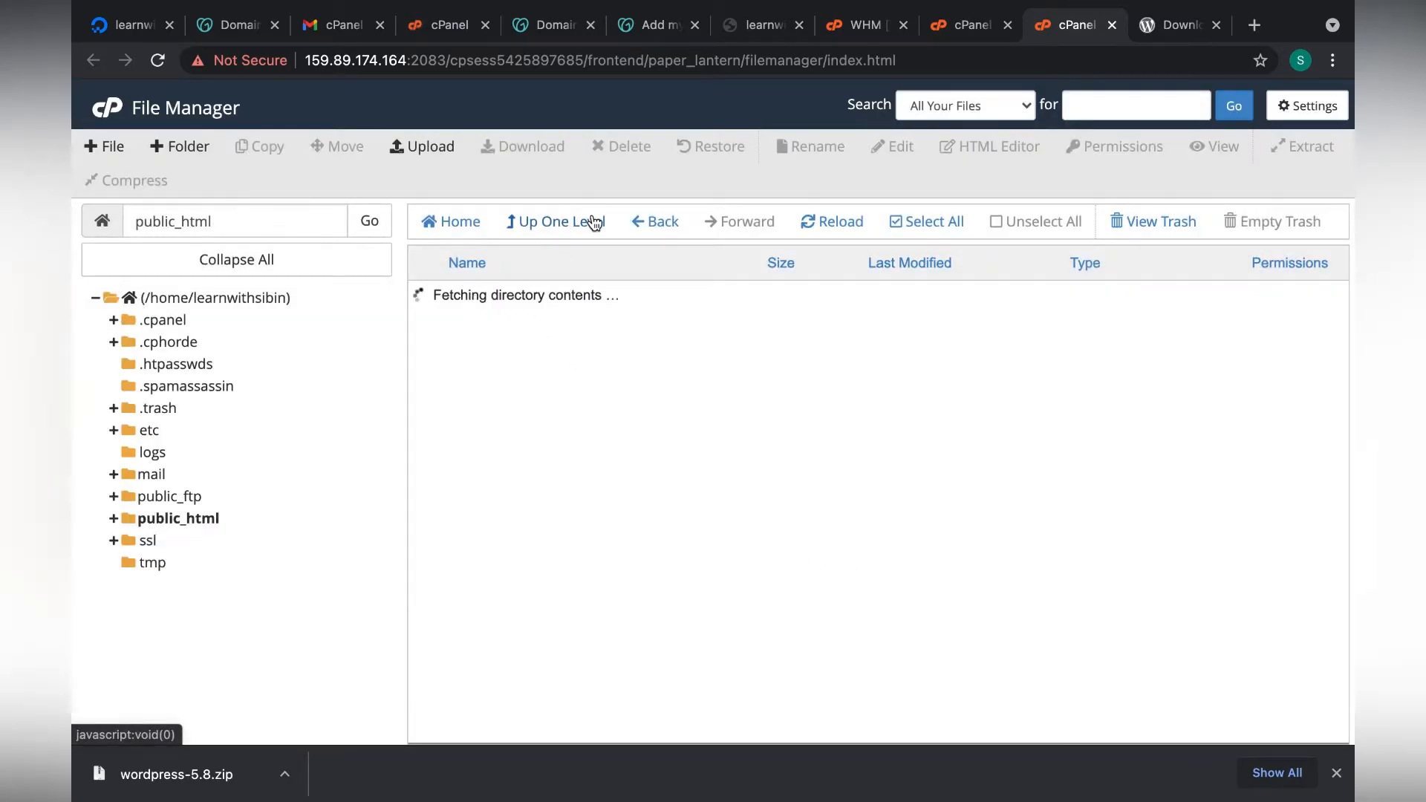
scroll(578, 387, down, 4)
scroll(578, 386, up, 4)
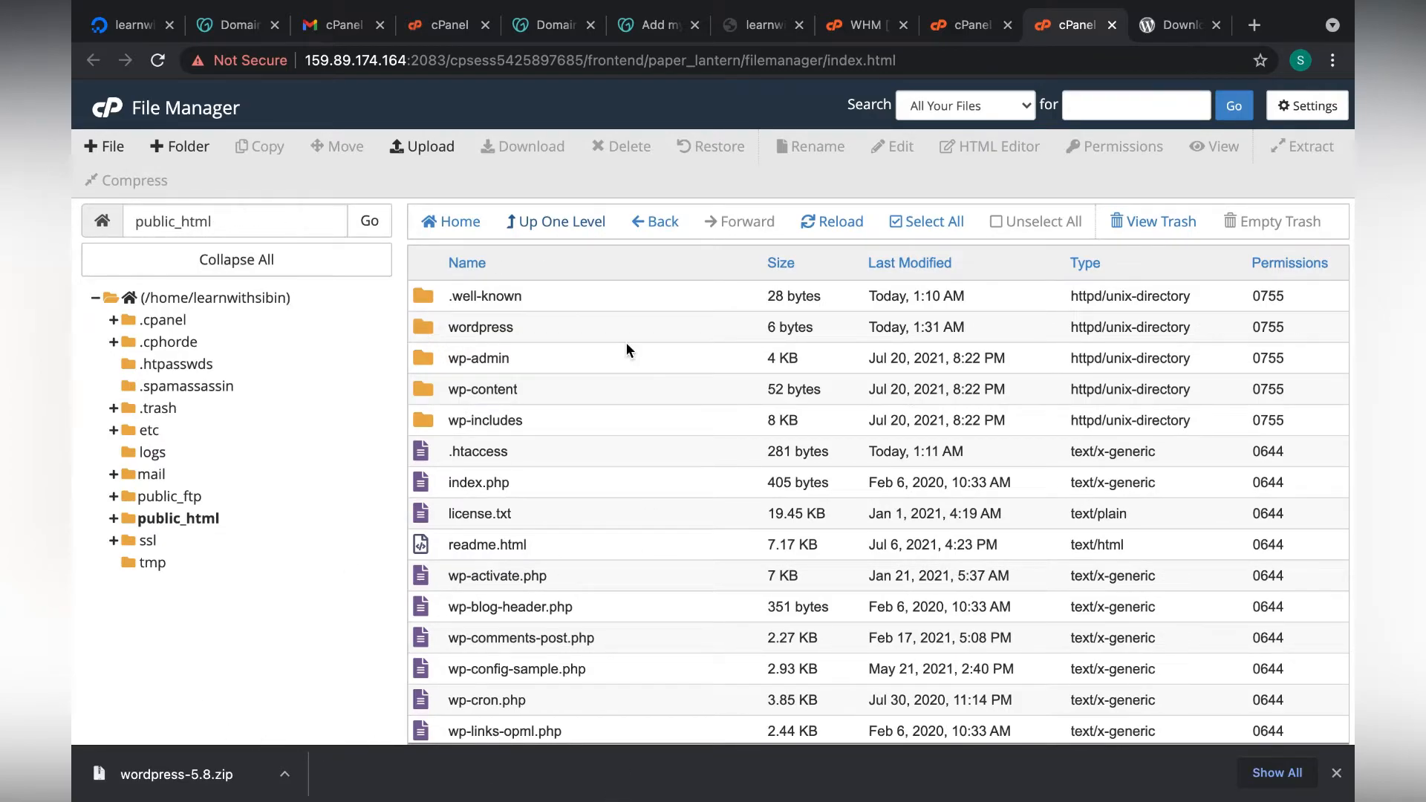
scroll(626, 345, down, 3)
scroll(626, 345, up, 3)
scroll(626, 345, down, 3)
scroll(626, 349, up, 3)
Copy learnwithsibin.com from the DNS page and load it in a regular browser tab.
click(555, 25)
drag(126, 304, 268, 306)
key(ctrl+c)
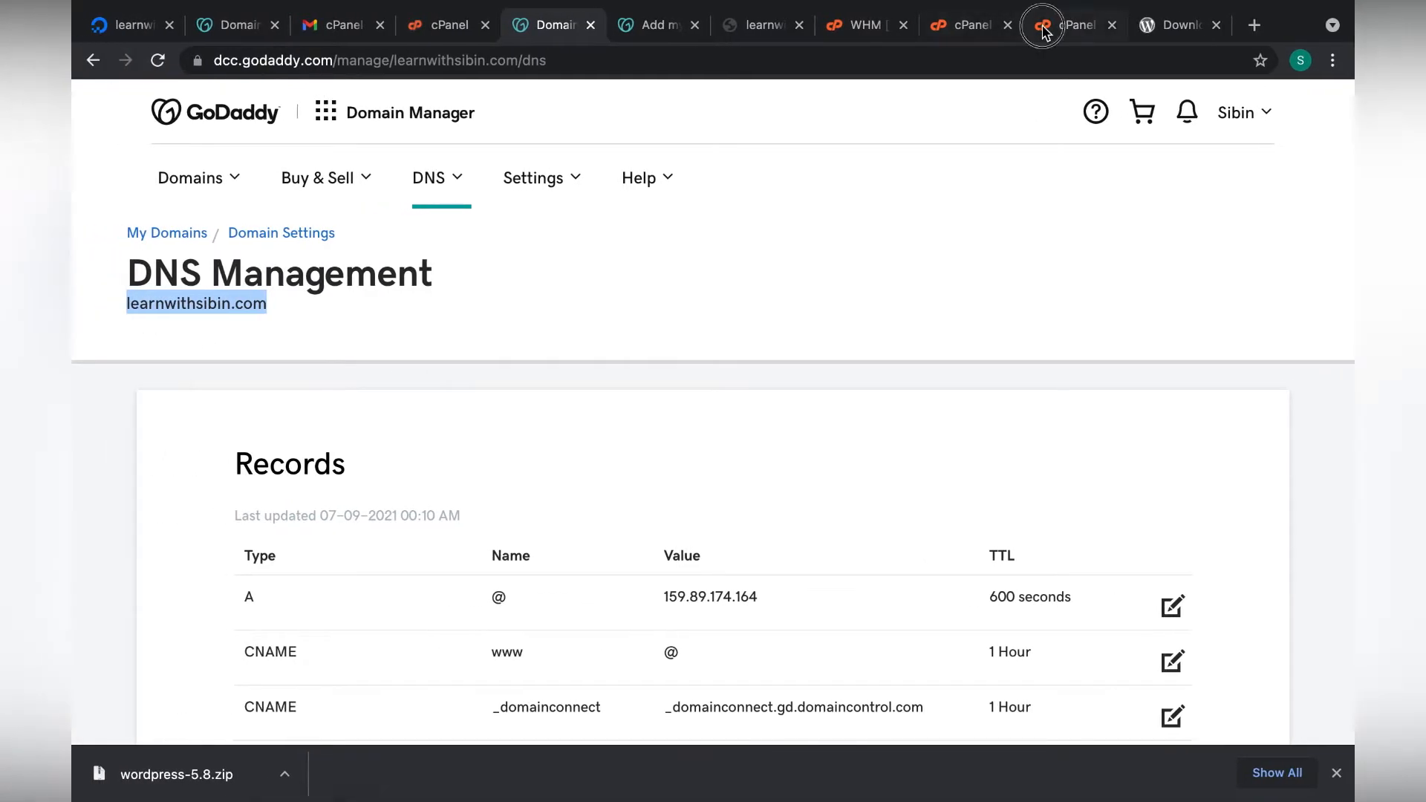
click(1047, 29)
click(1188, 28)
click(1133, 51)
key(ctrl+v)
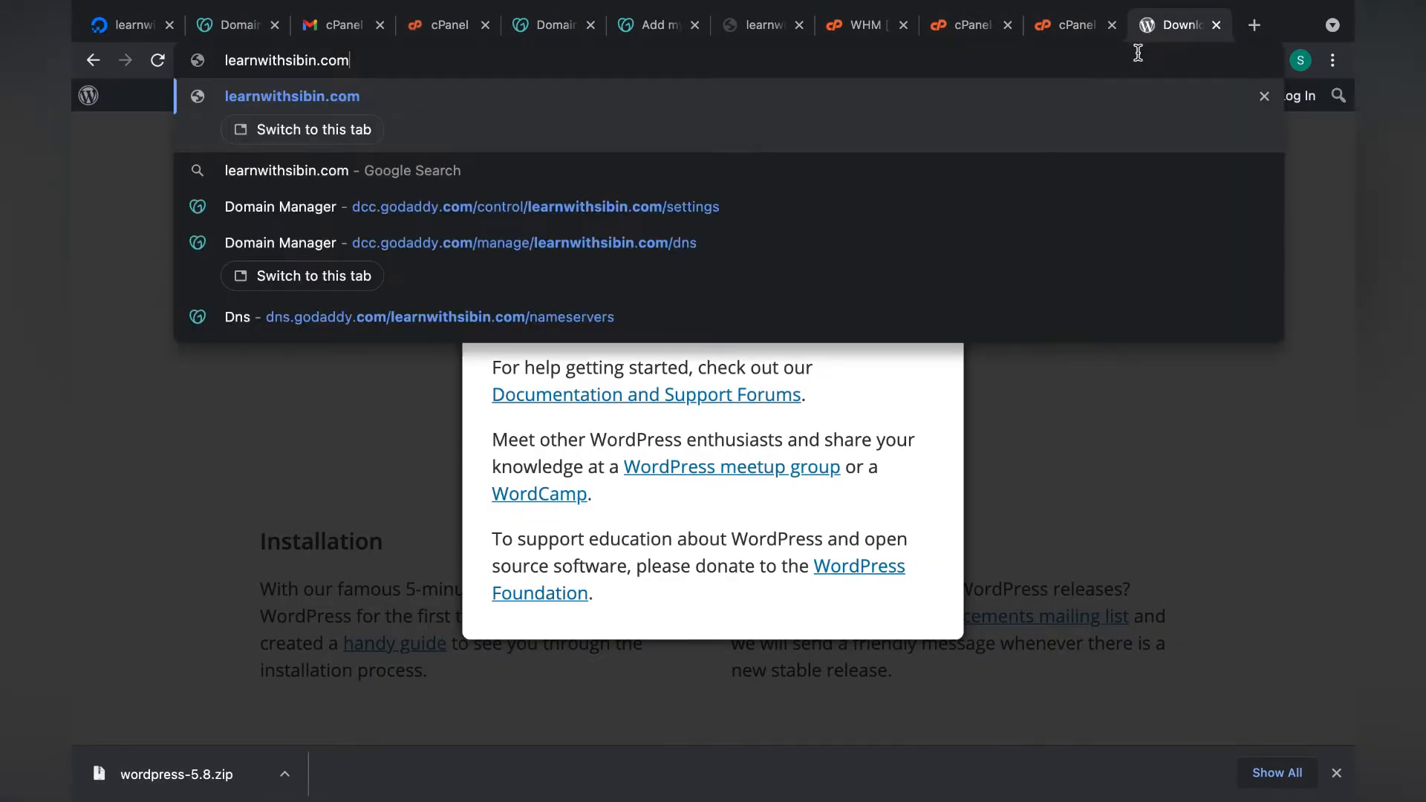
key(Return)
Load learnwithsibin.com in a new Incognito window.
click(1138, 52)
key(super+c)
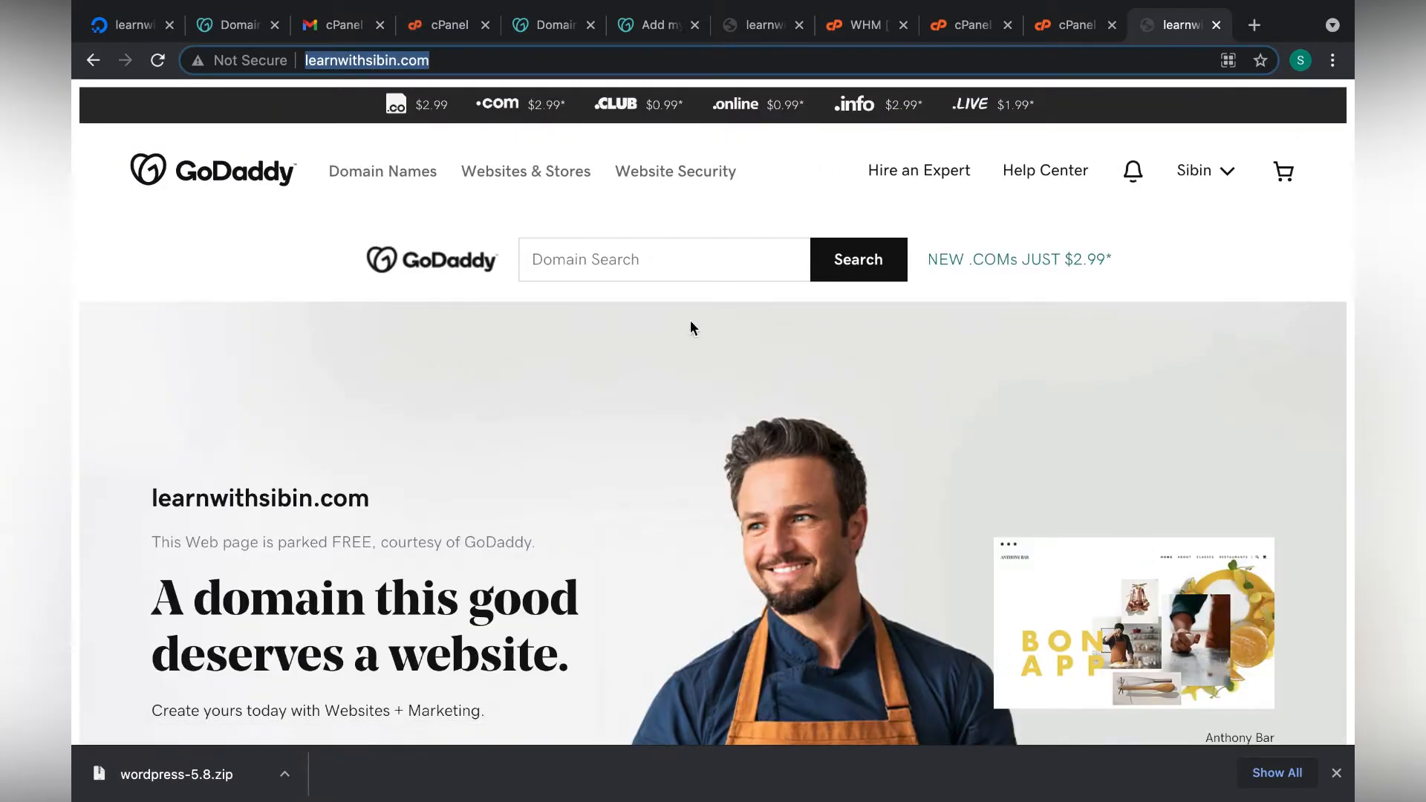
key(super+shift+n)
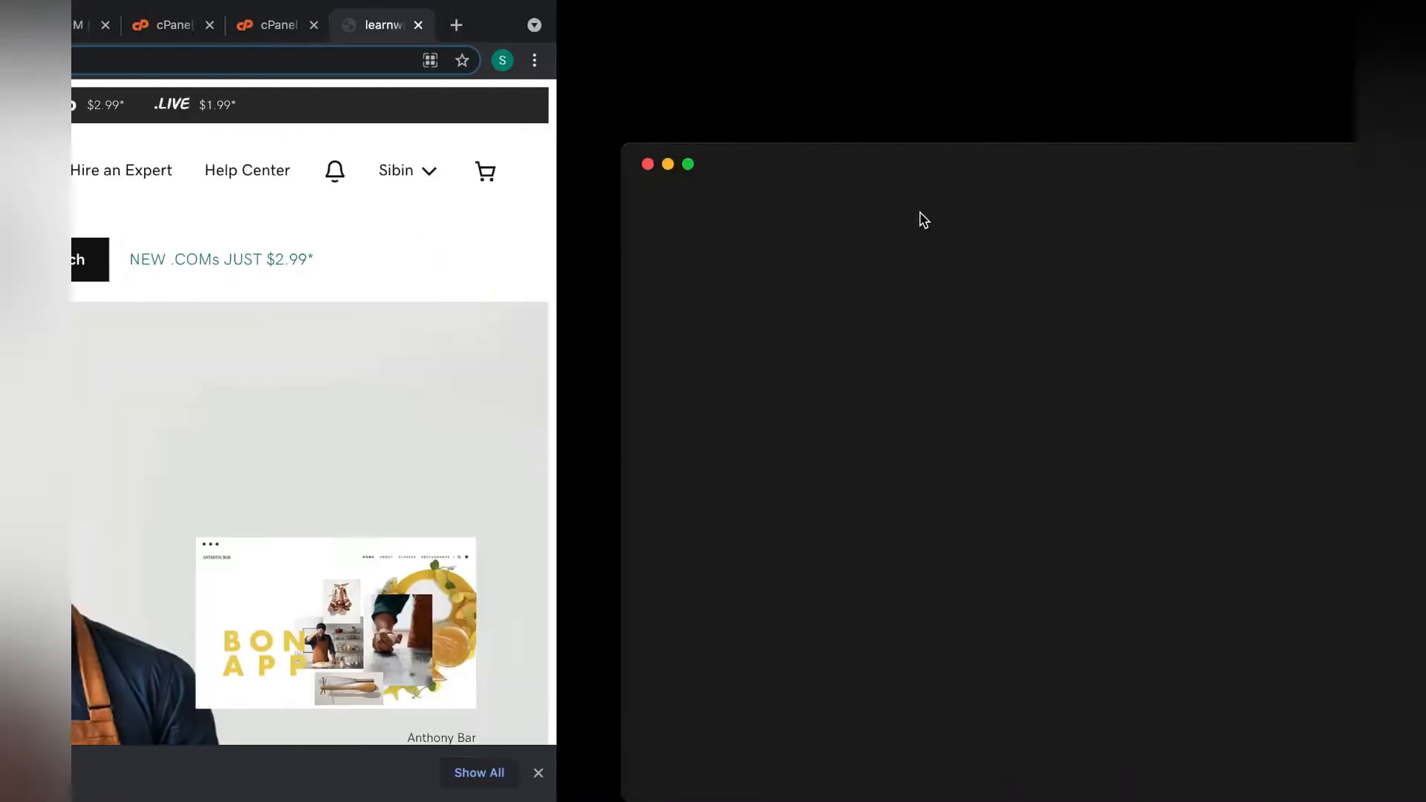
key(super+v)
key(Return)
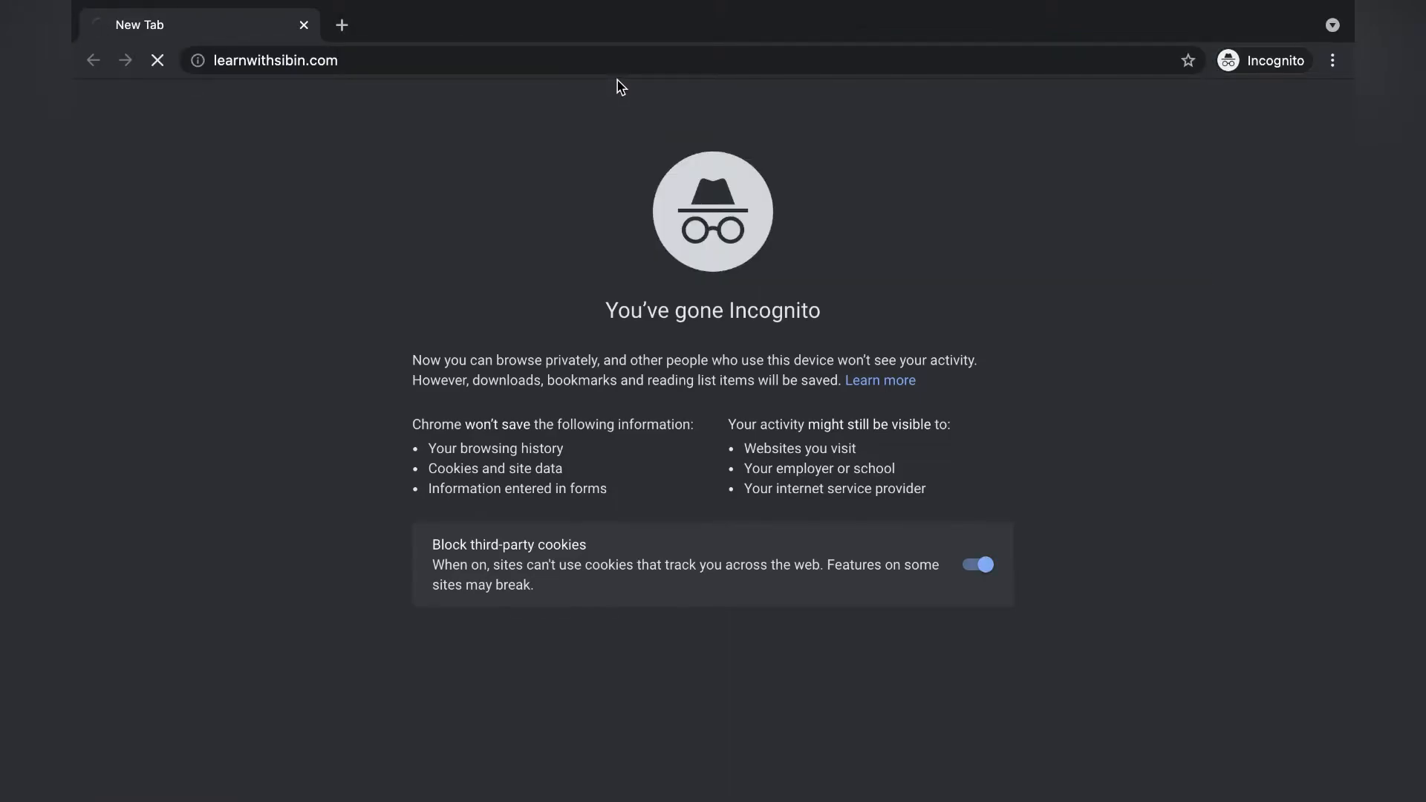
Continue WordPress setup with English (United States), then switch back to the regular window.
scroll(332, 465, down, 1)
scroll(331, 465, up, 1)
scroll(331, 466, down, 1)
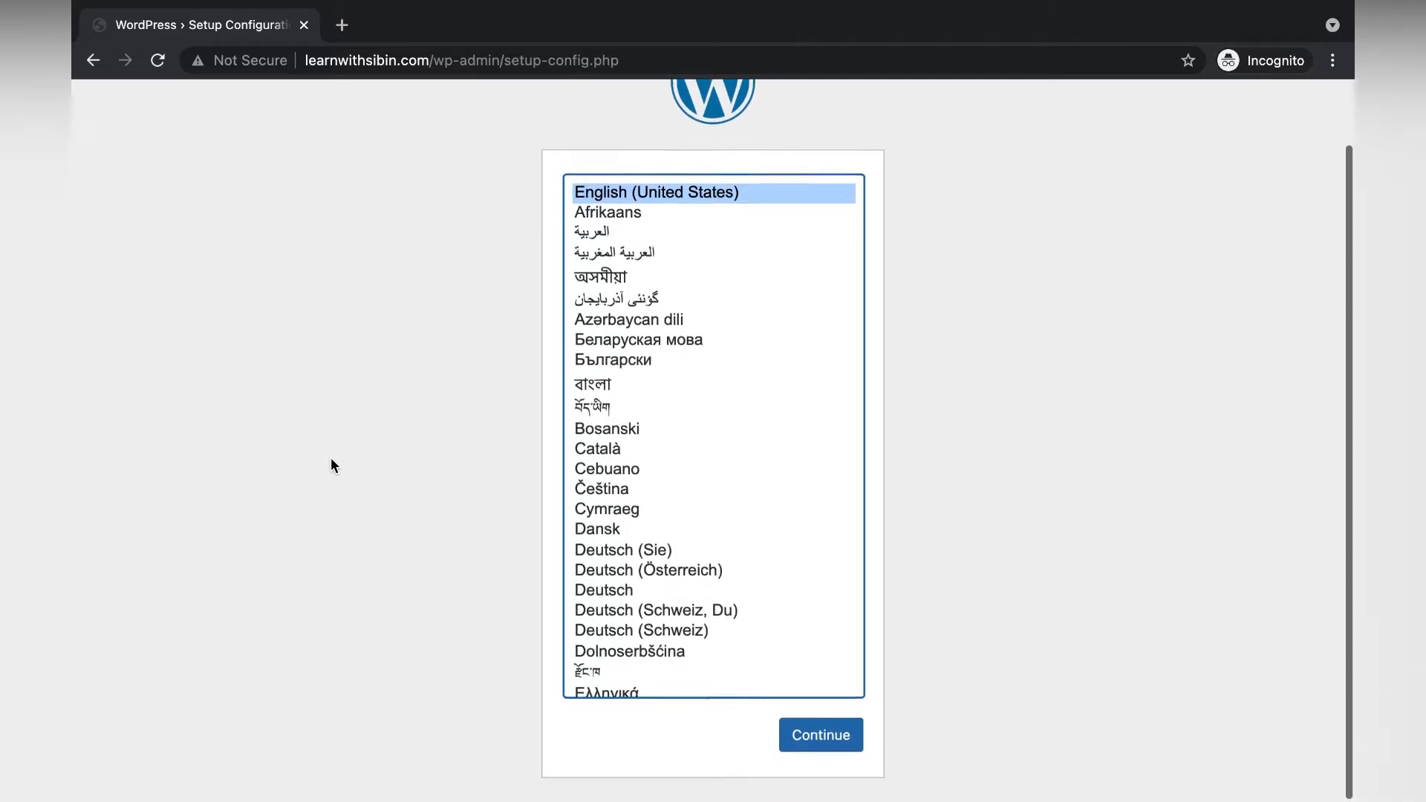
scroll(332, 465, up, 1)
scroll(331, 465, down, 1)
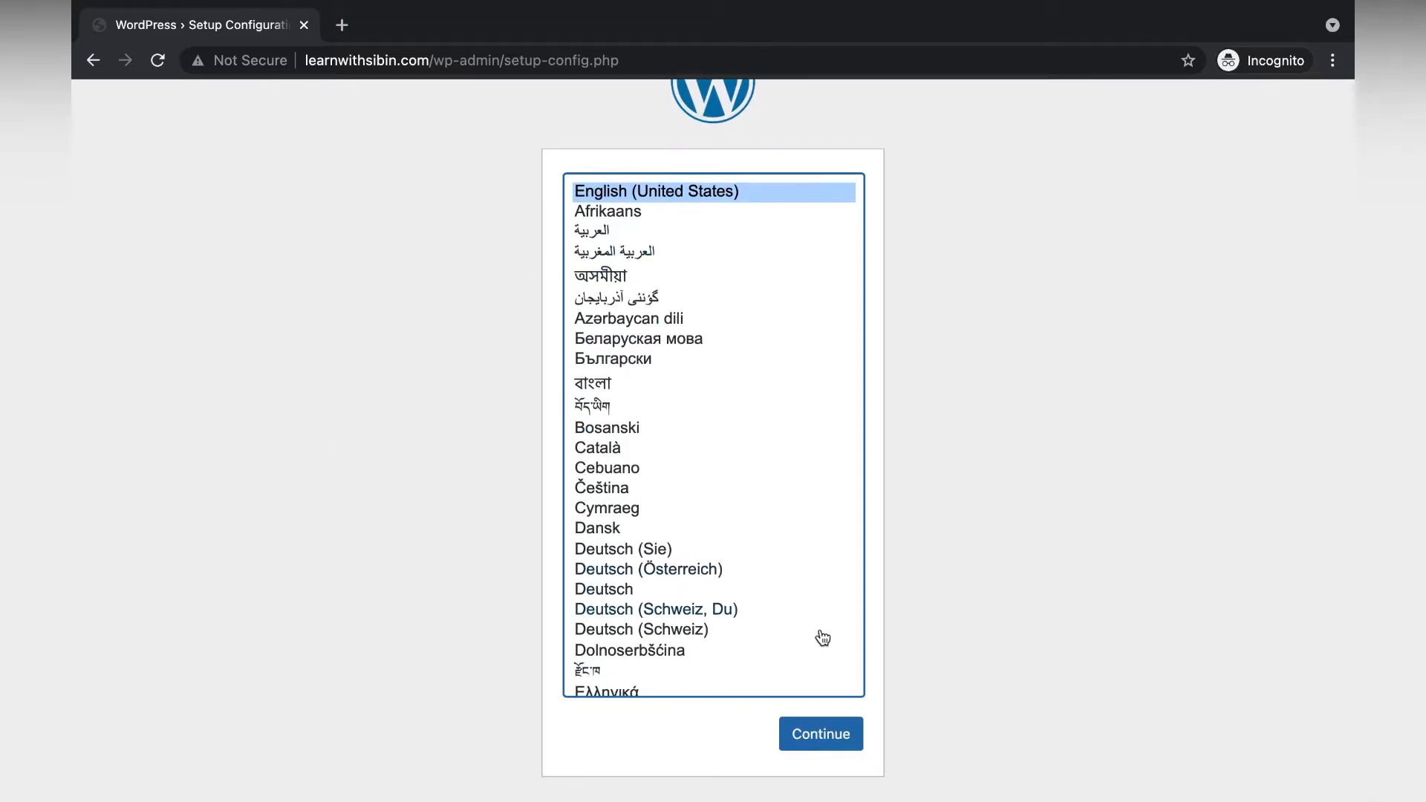
click(834, 732)
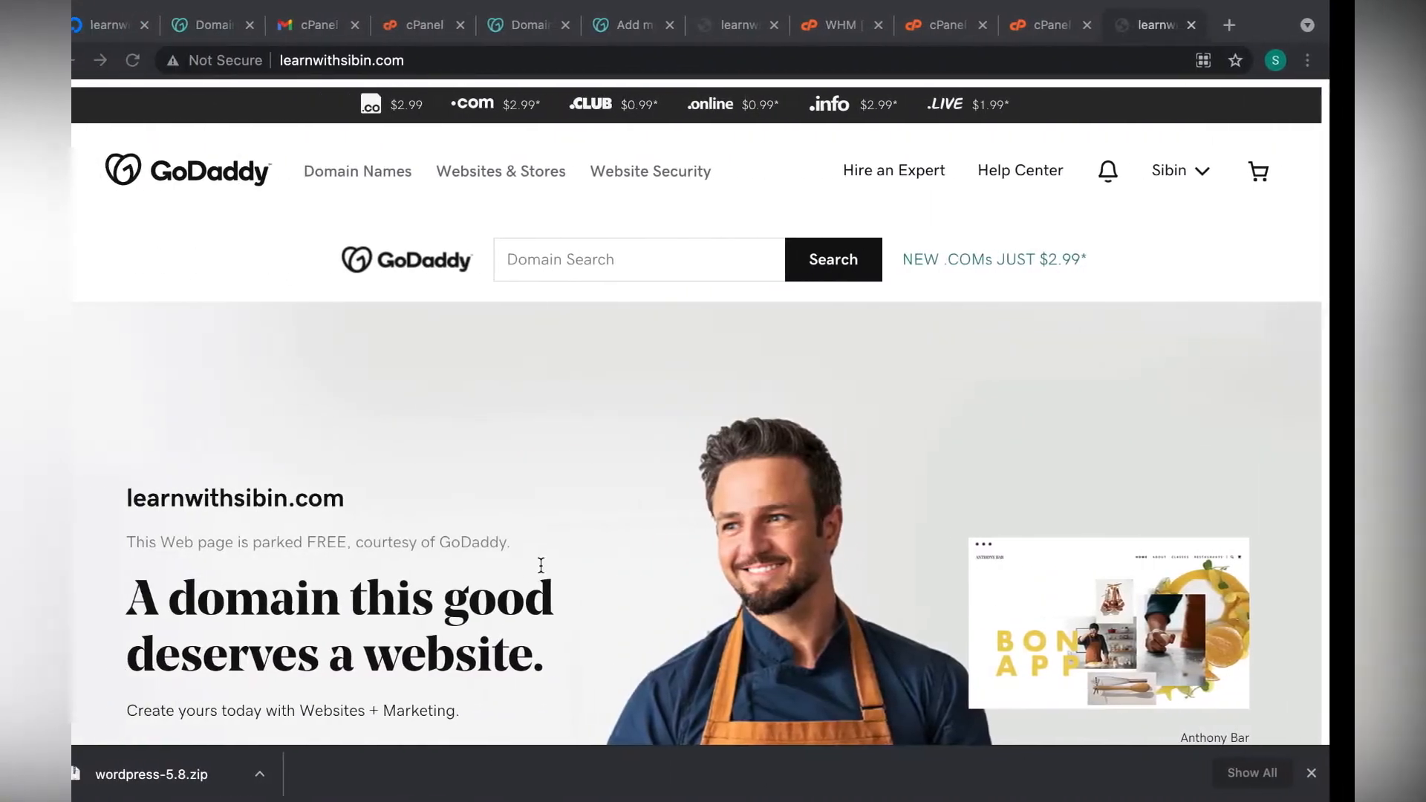
click(1062, 26)
Create the MySQL database learnwit_learnssibin and copy its name for the WordPress setup.
click(965, 26)
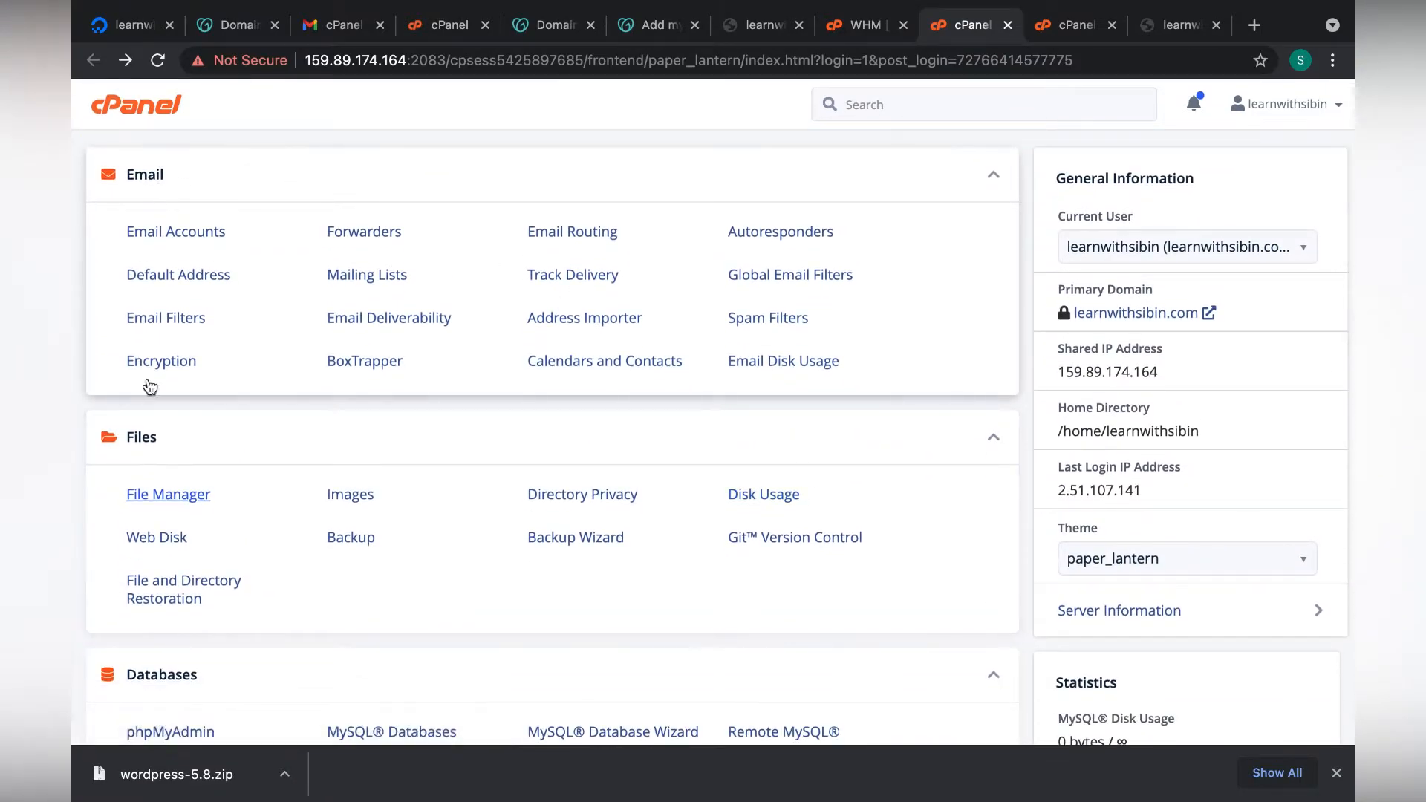
scroll(150, 436, down, 5)
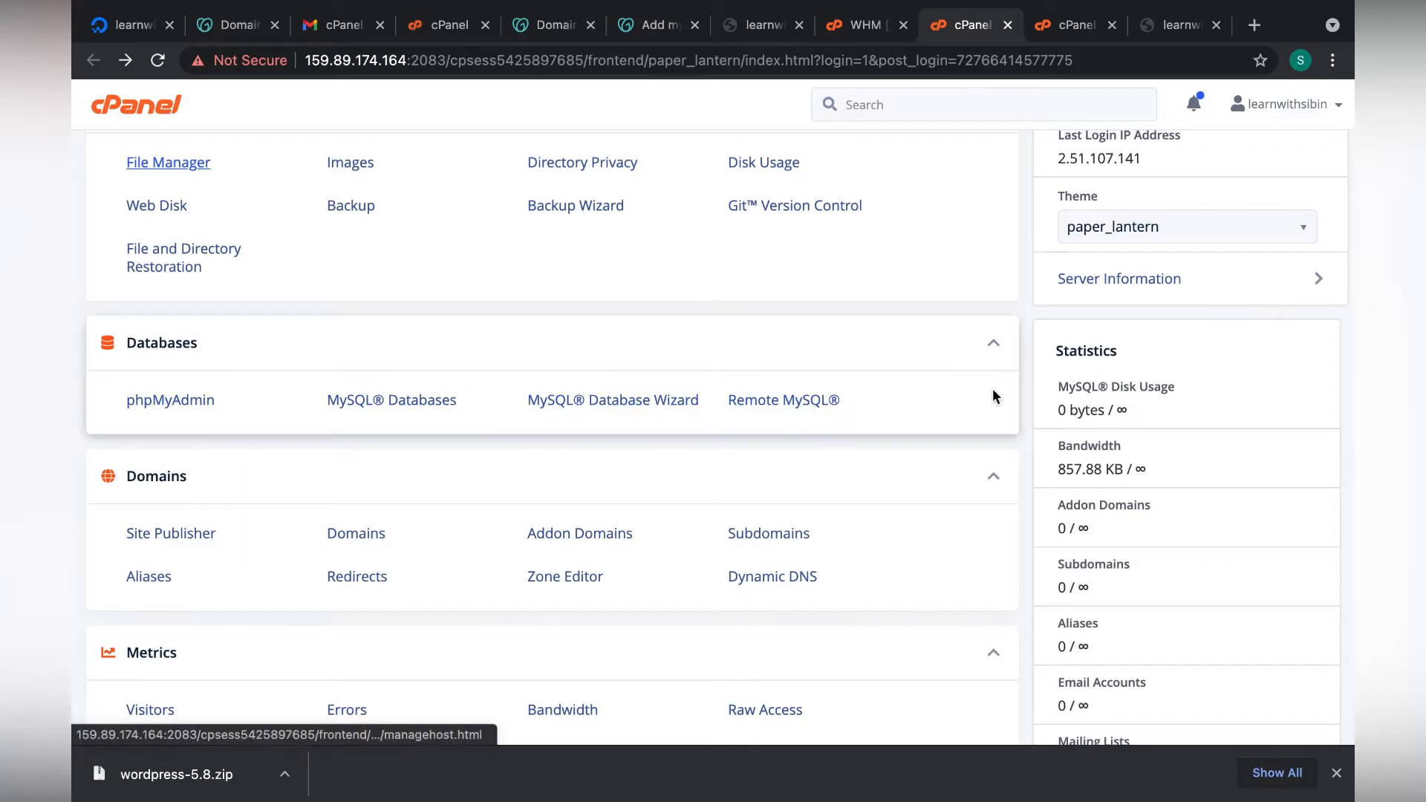
click(392, 402)
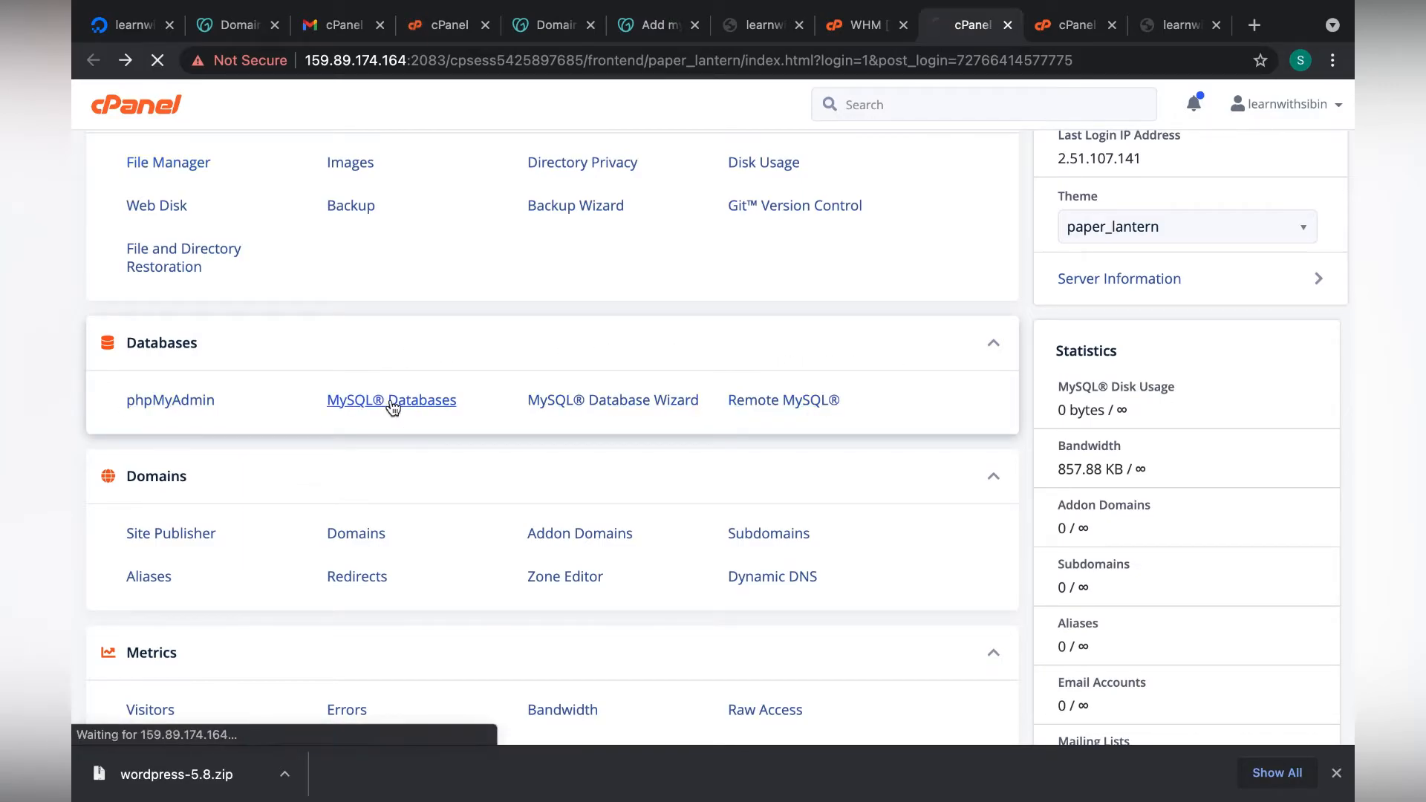
scroll(485, 414, down, 2)
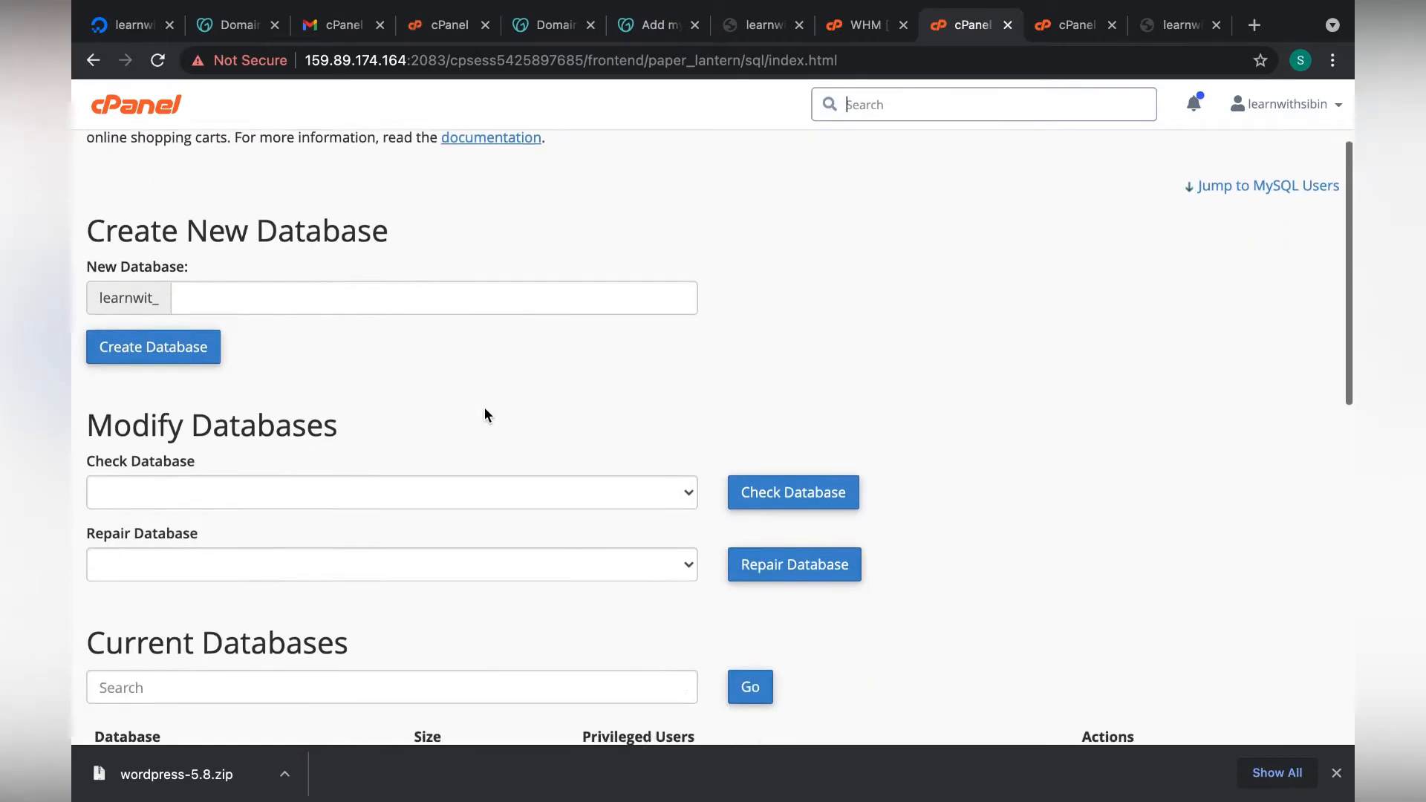
click(296, 277)
text(learnssibin)
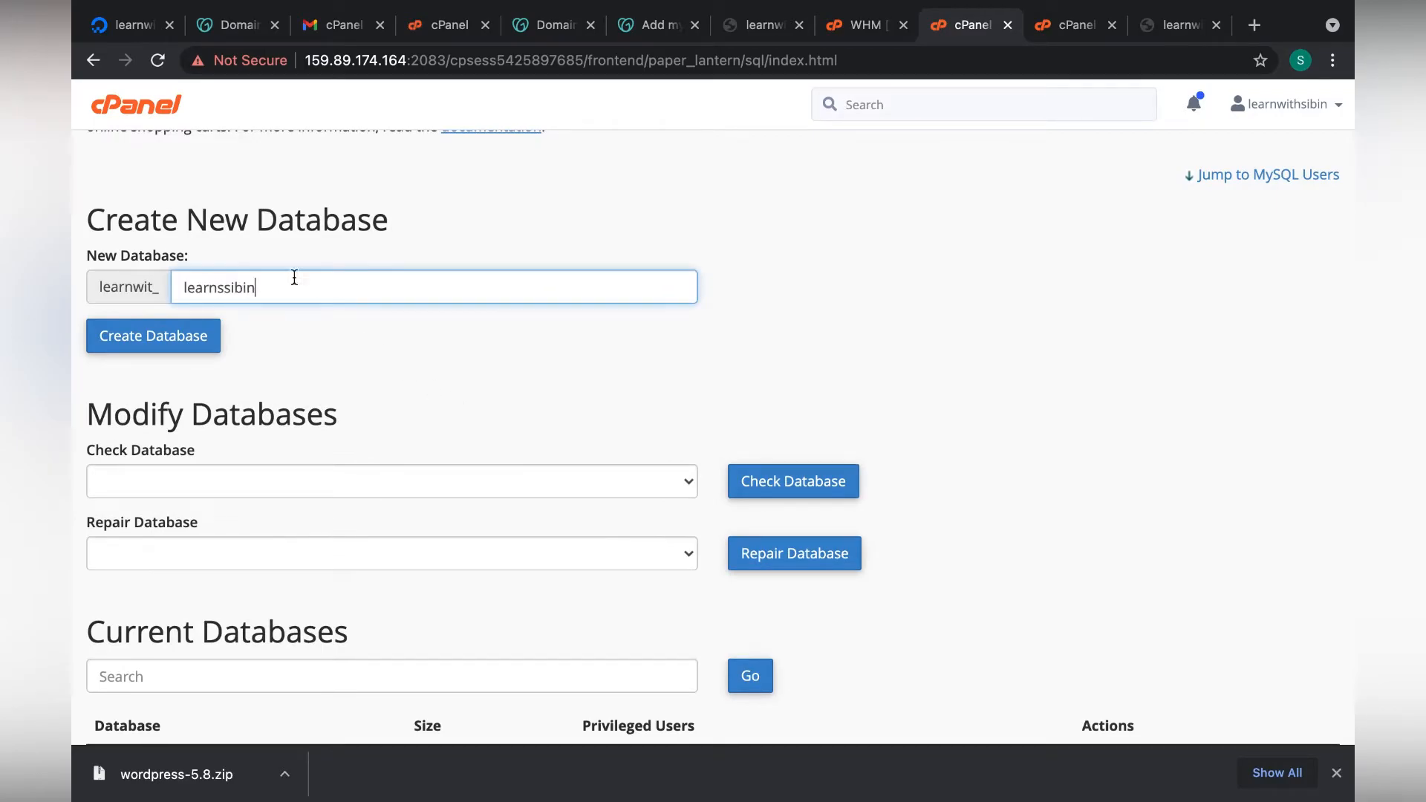
click(194, 334)
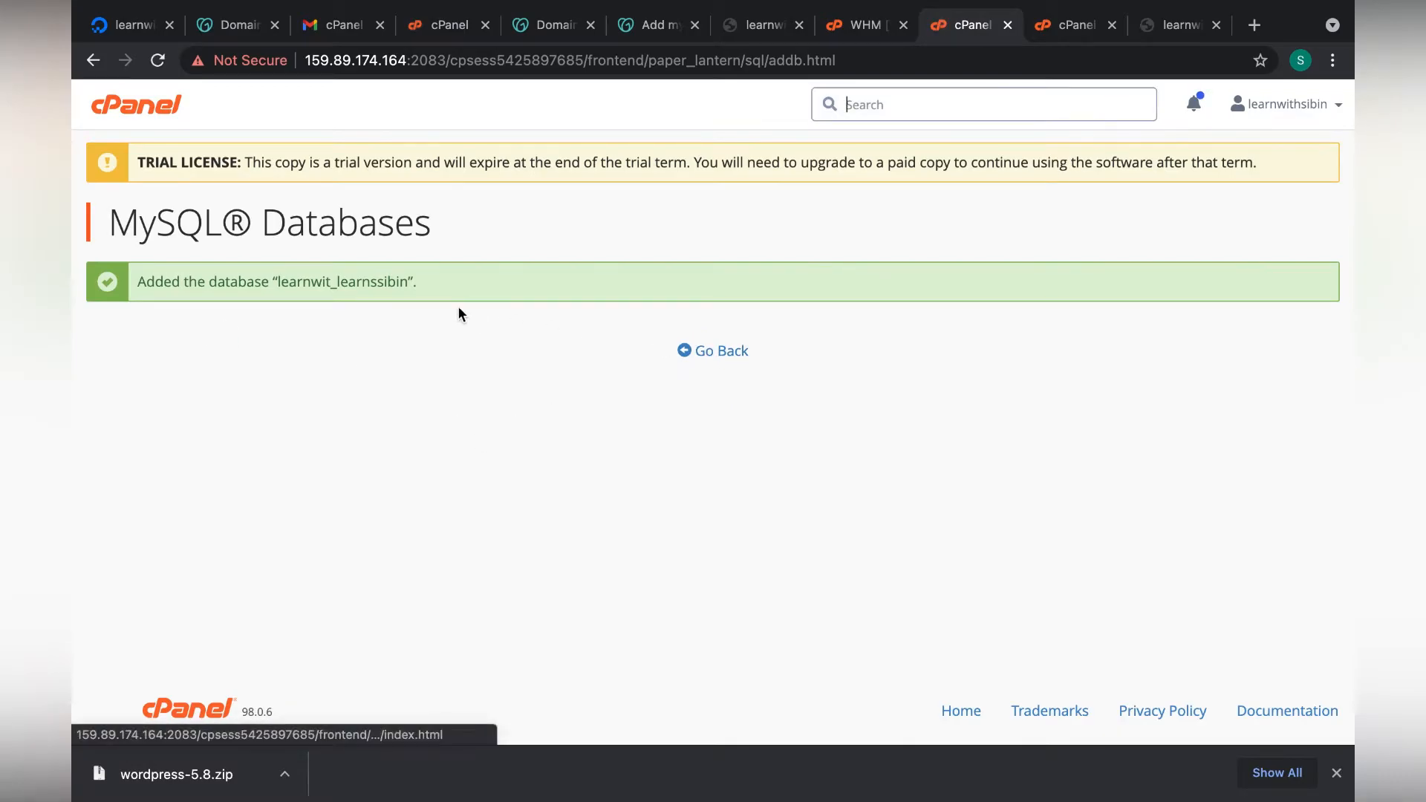
drag(410, 282, 279, 282)
key(super+c)
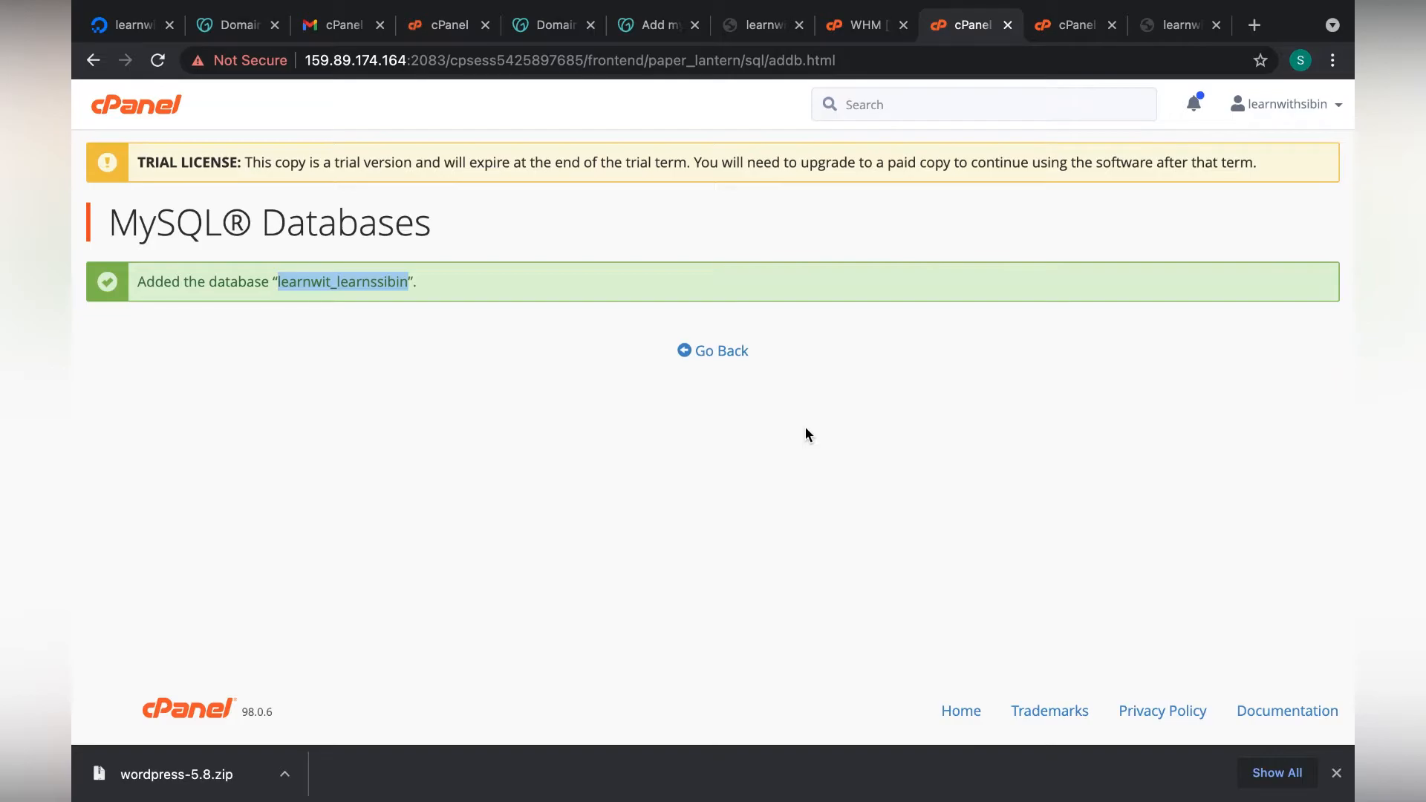
key(ctrl+Right)
Enter learnwit_learnssibin as the Database Name in the WordPress setup form.
click(389, 640)
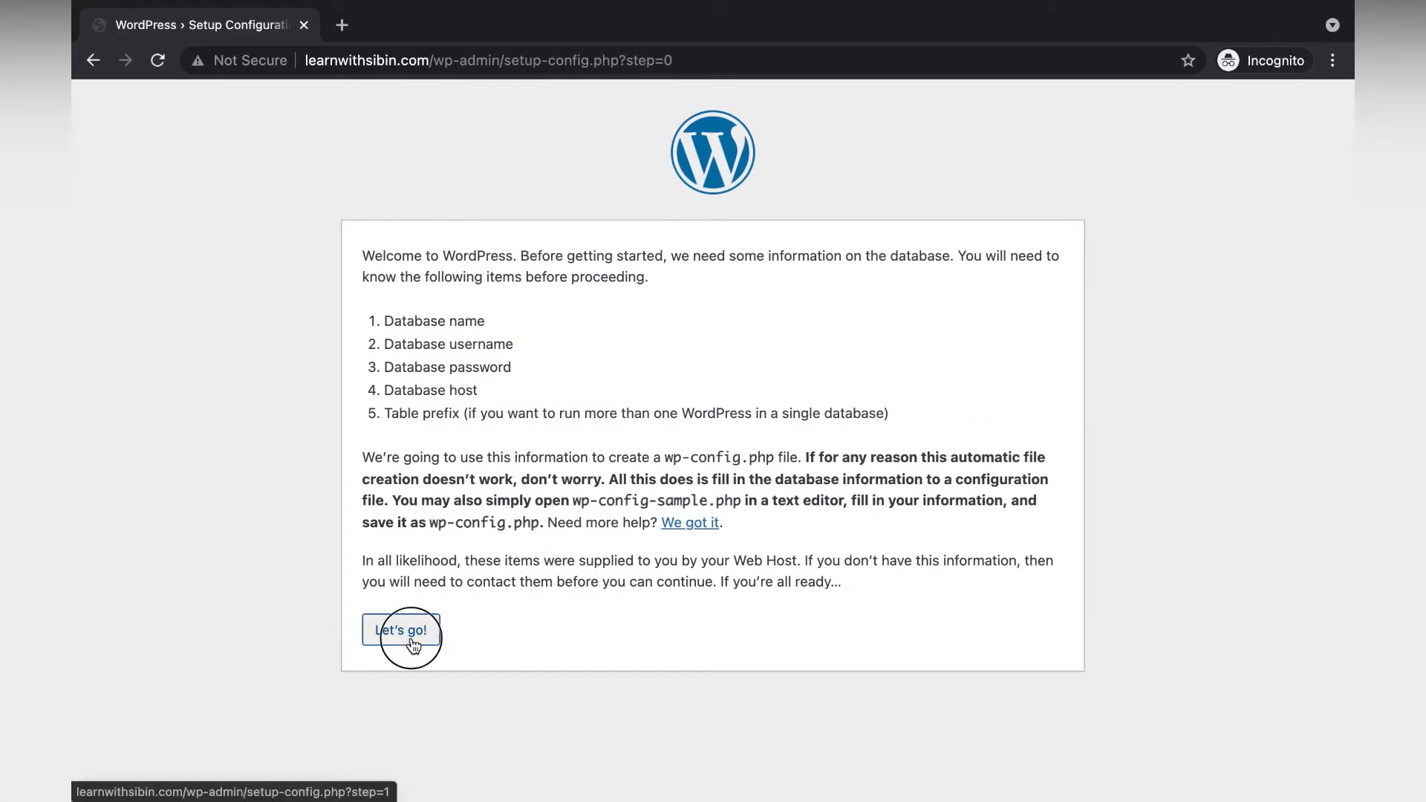
key(super+v)
key(super+a)
key(super+v)
click(190, 488)
Create MySQL user exampleuser with a generated very strong password, copying the password.
key(ctrl+Left)
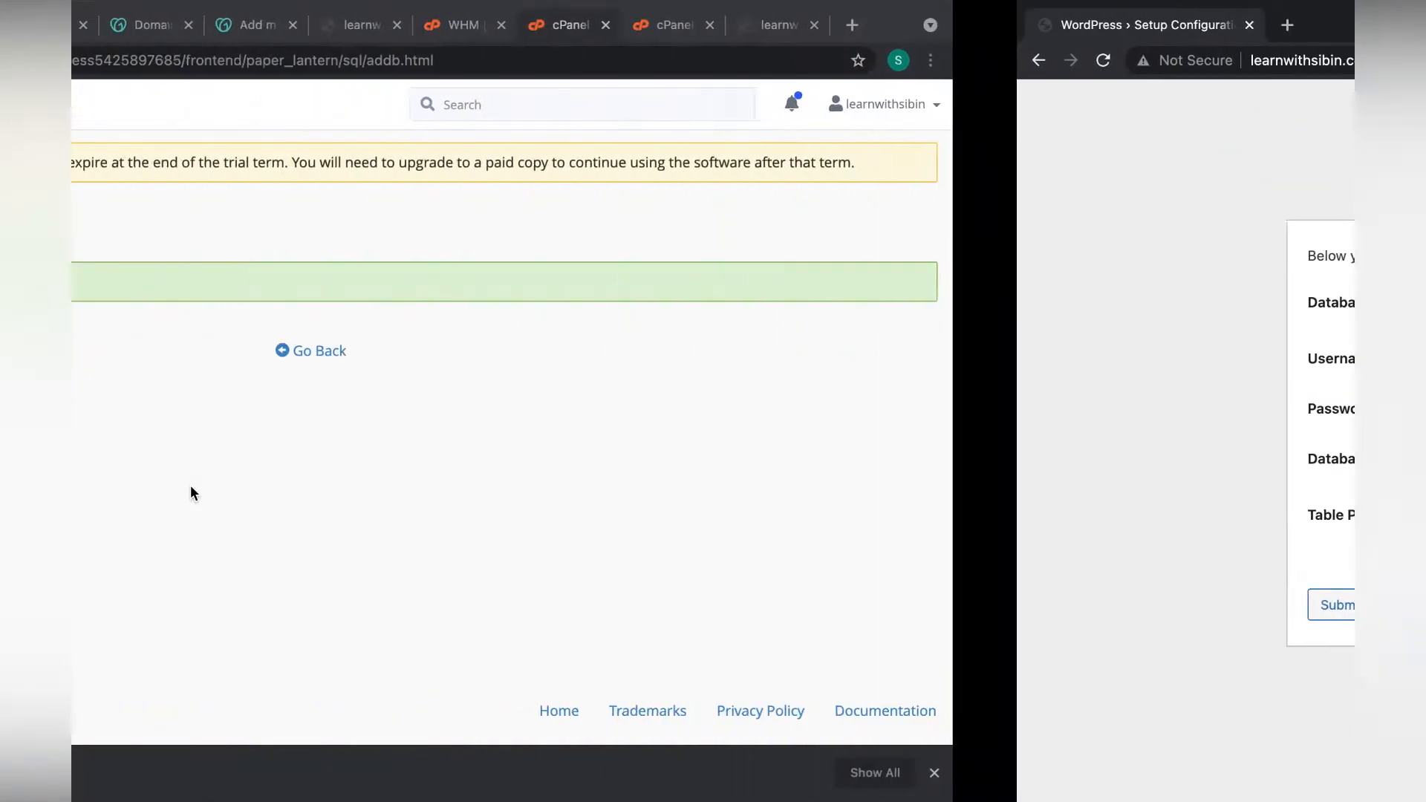
click(425, 378)
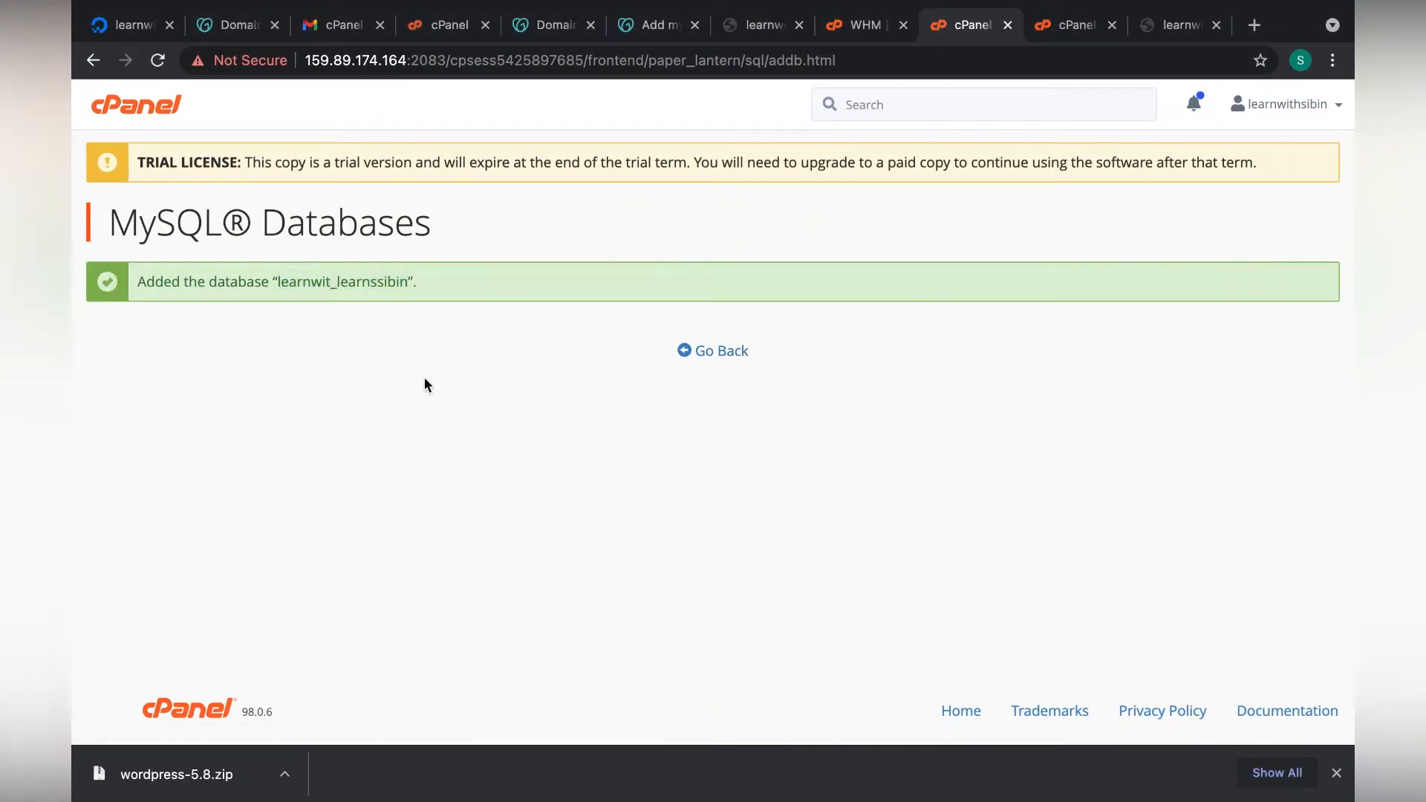
click(731, 352)
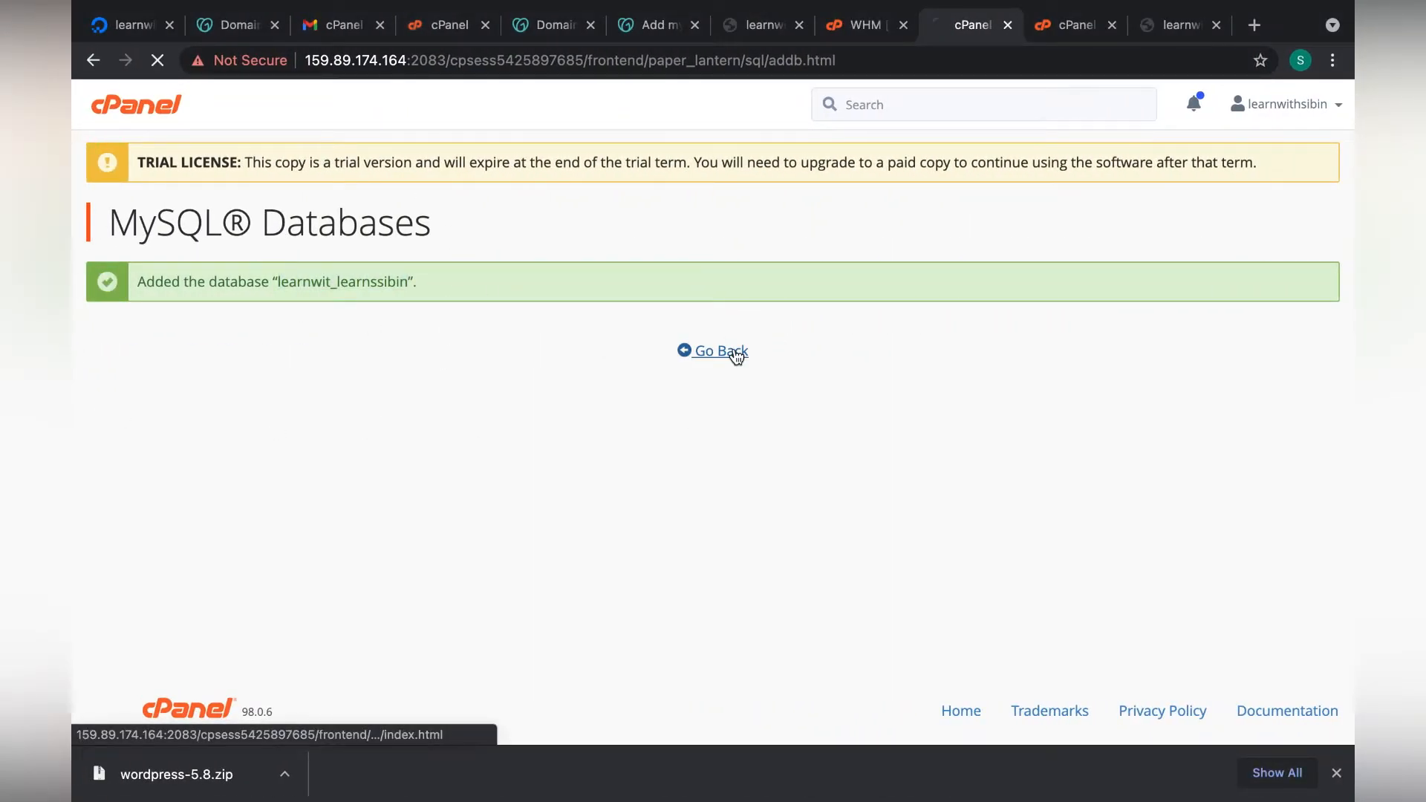
scroll(754, 509, down, 12)
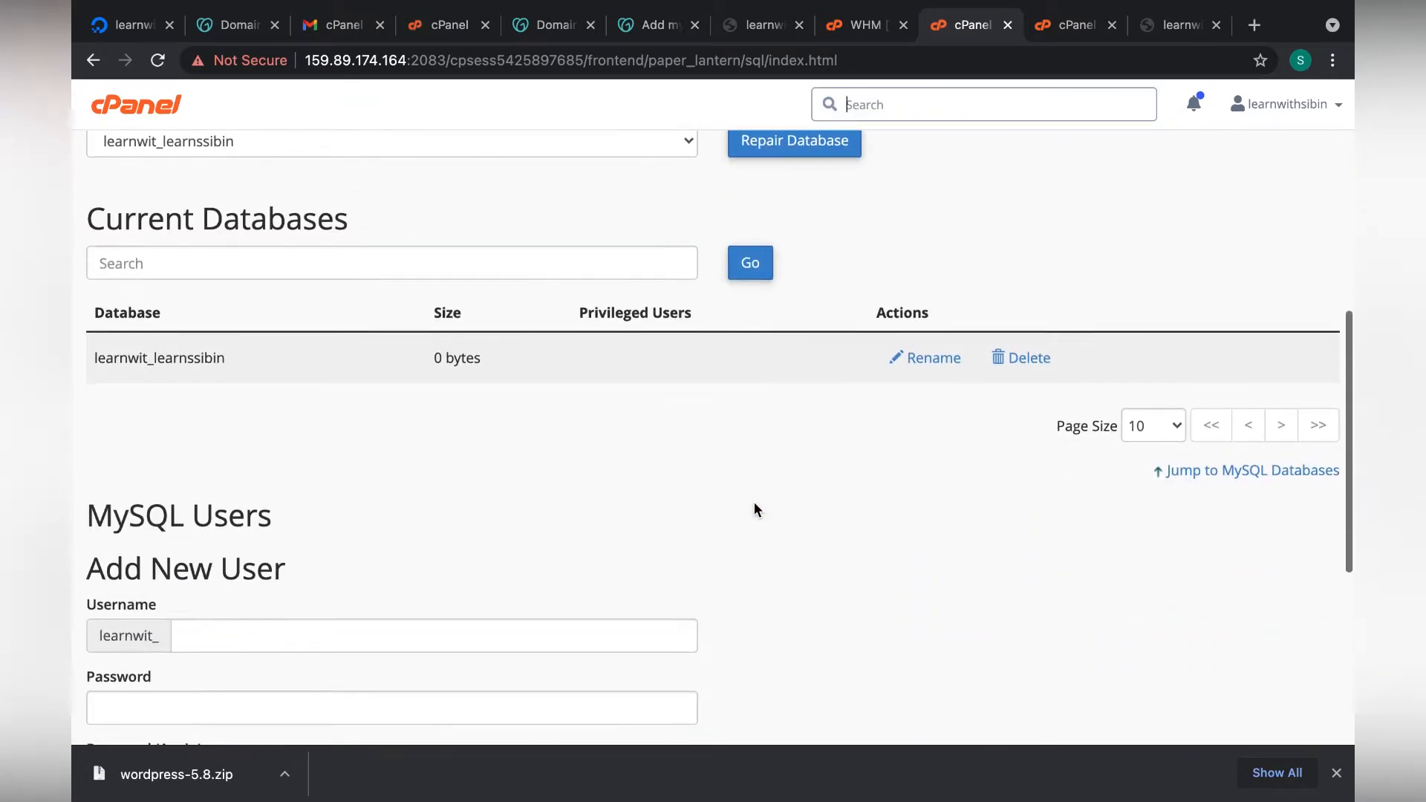
click(324, 280)
text(exampleuser)
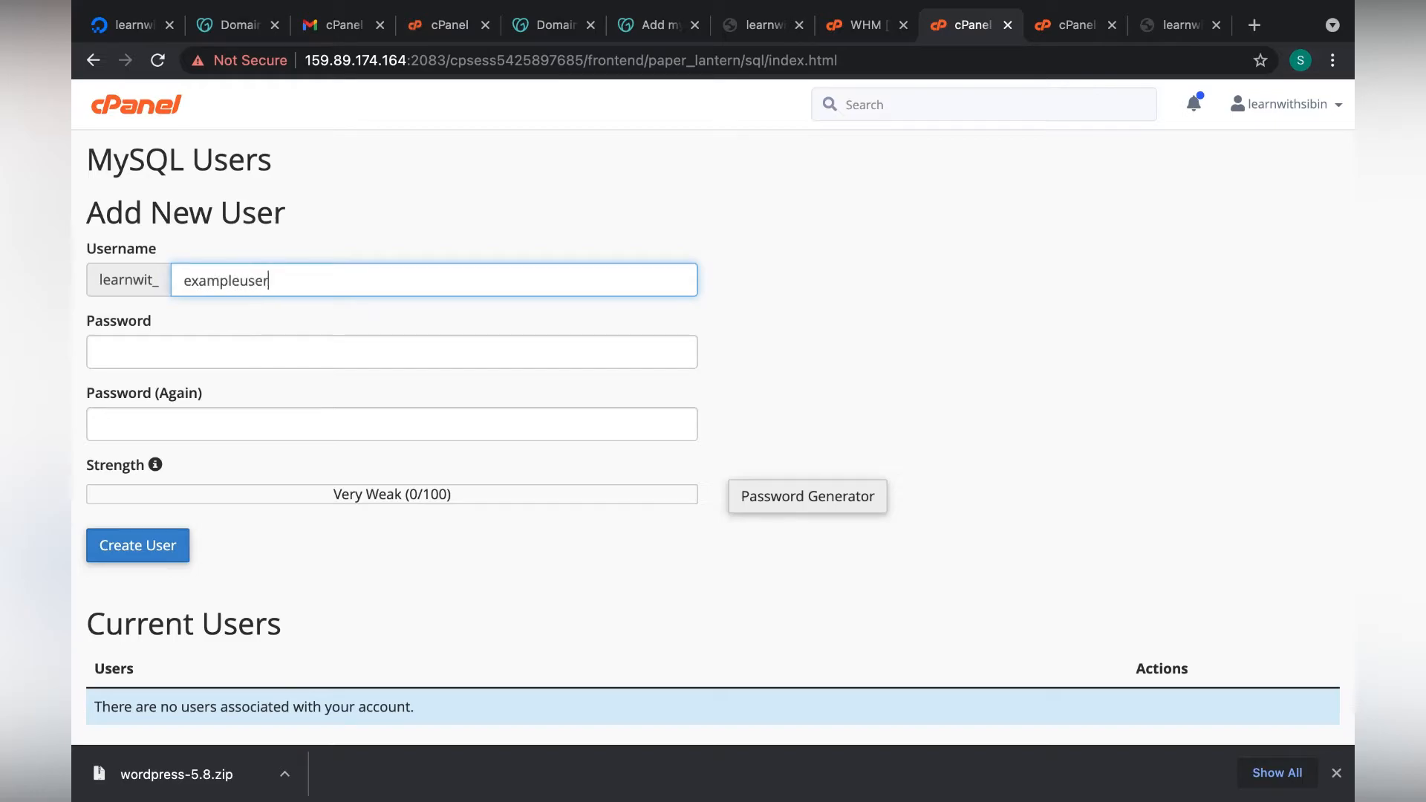
click(785, 497)
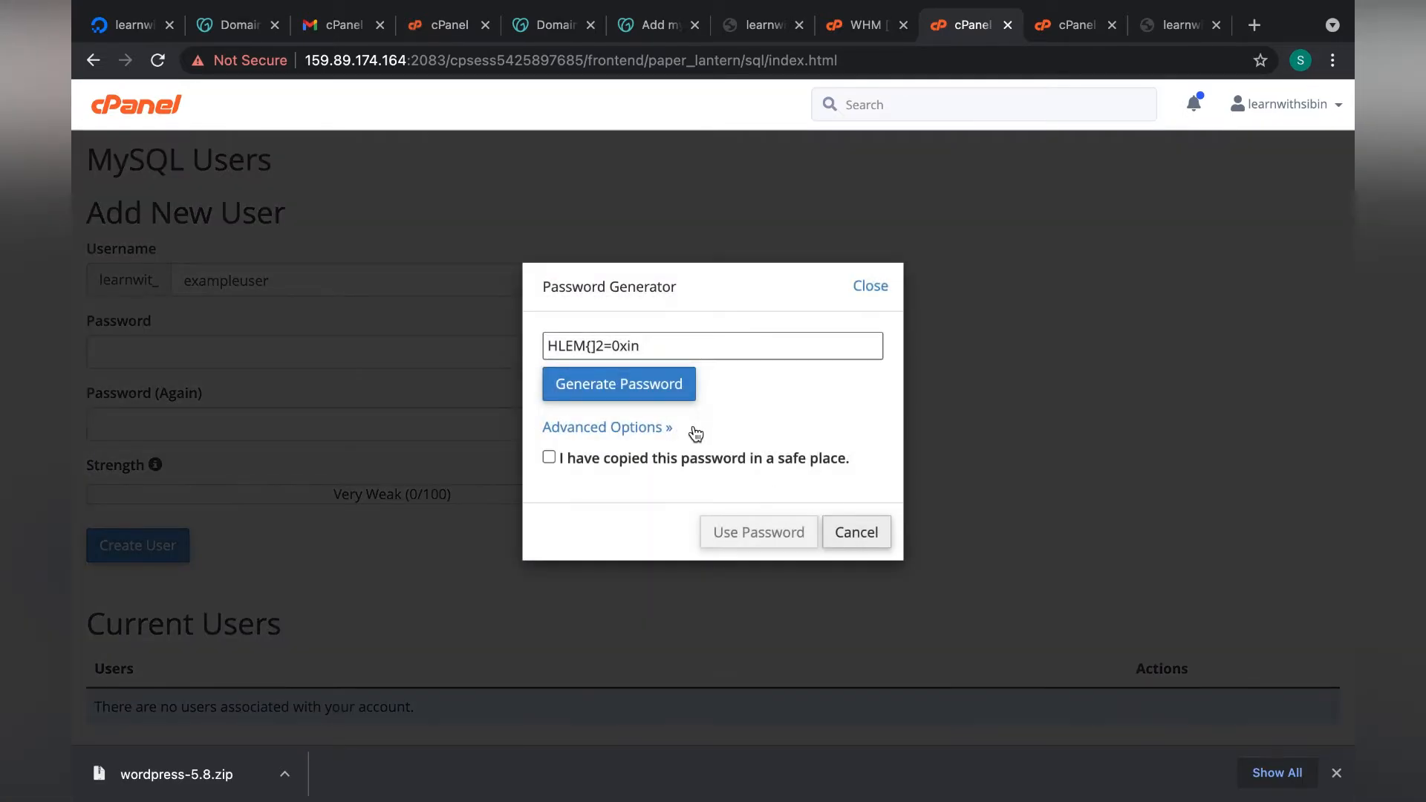
click(752, 350)
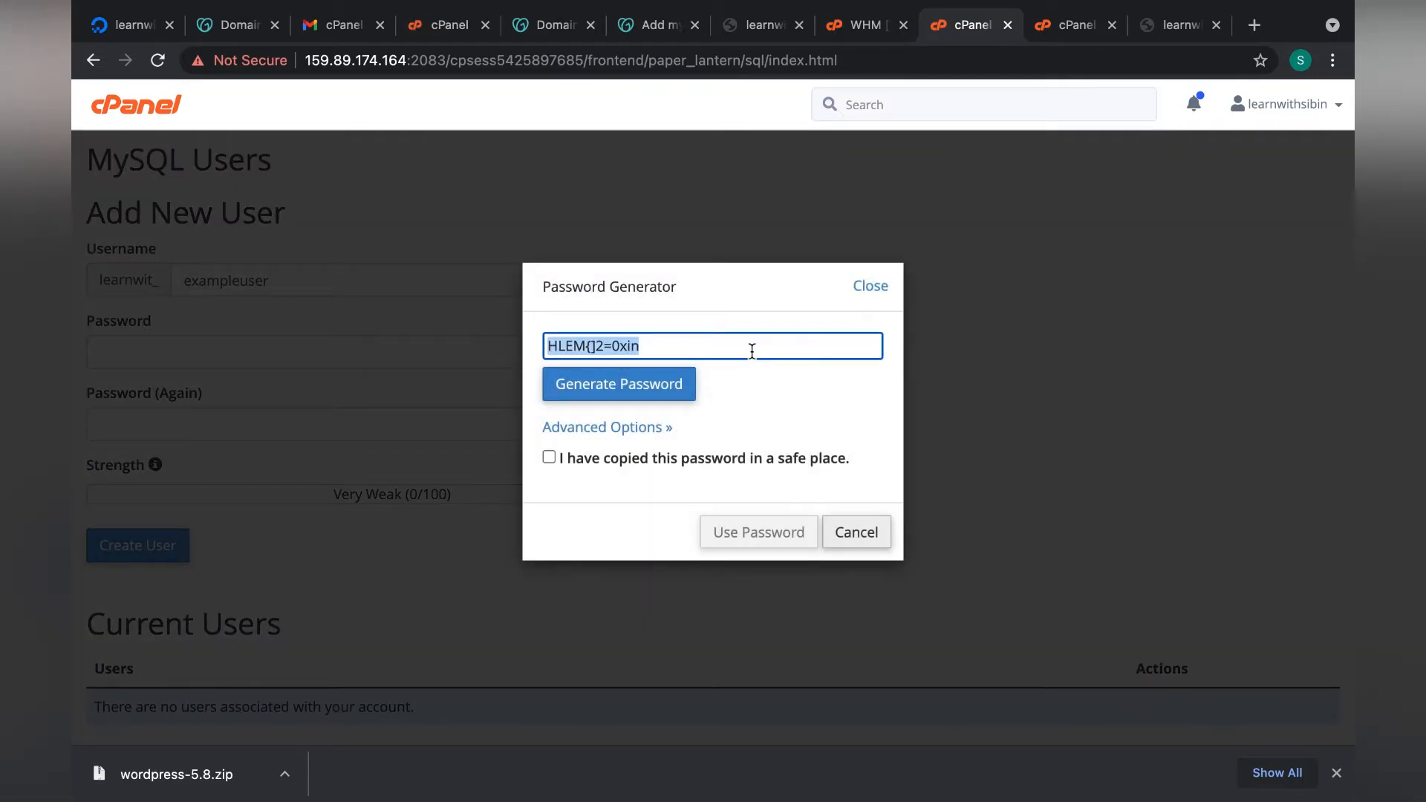
click(690, 460)
click(753, 546)
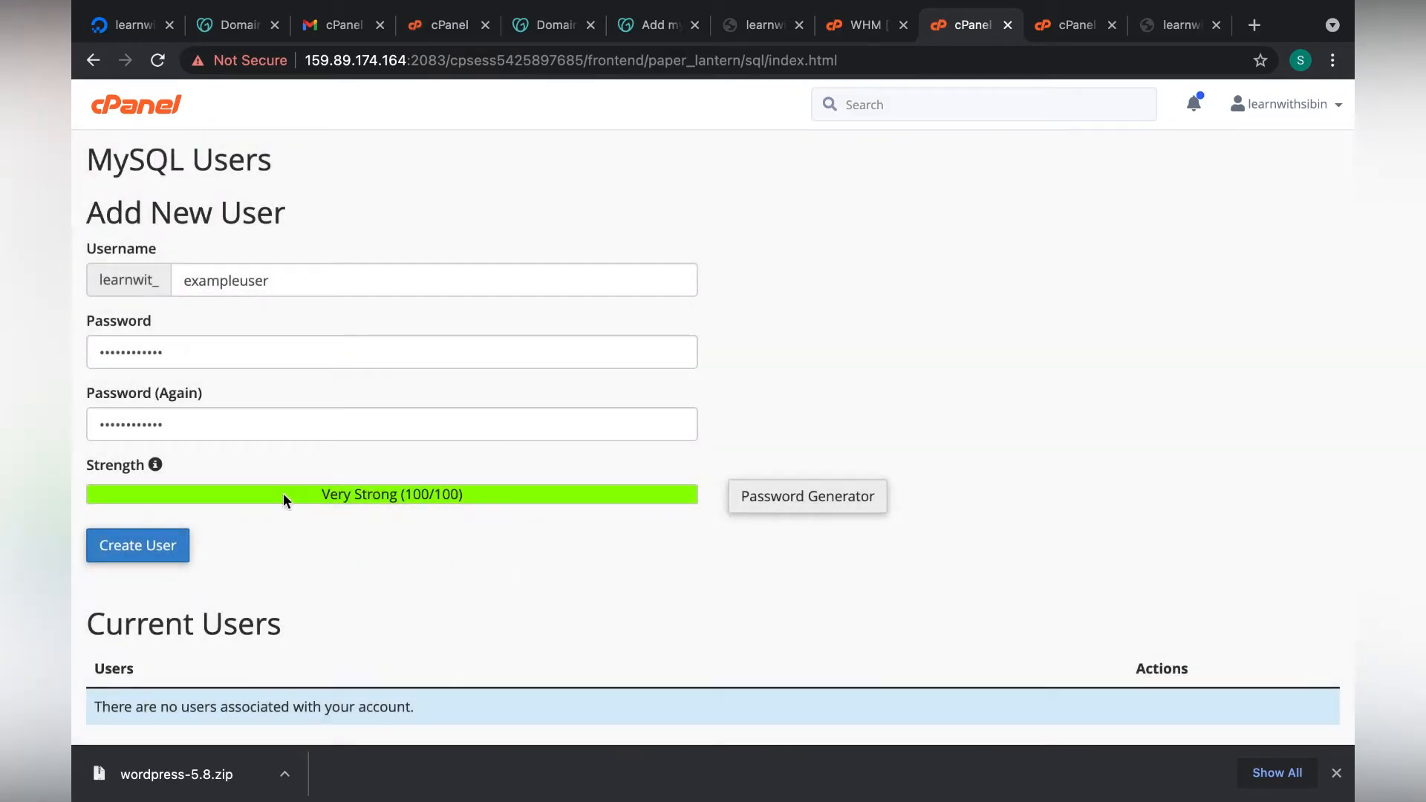
click(142, 554)
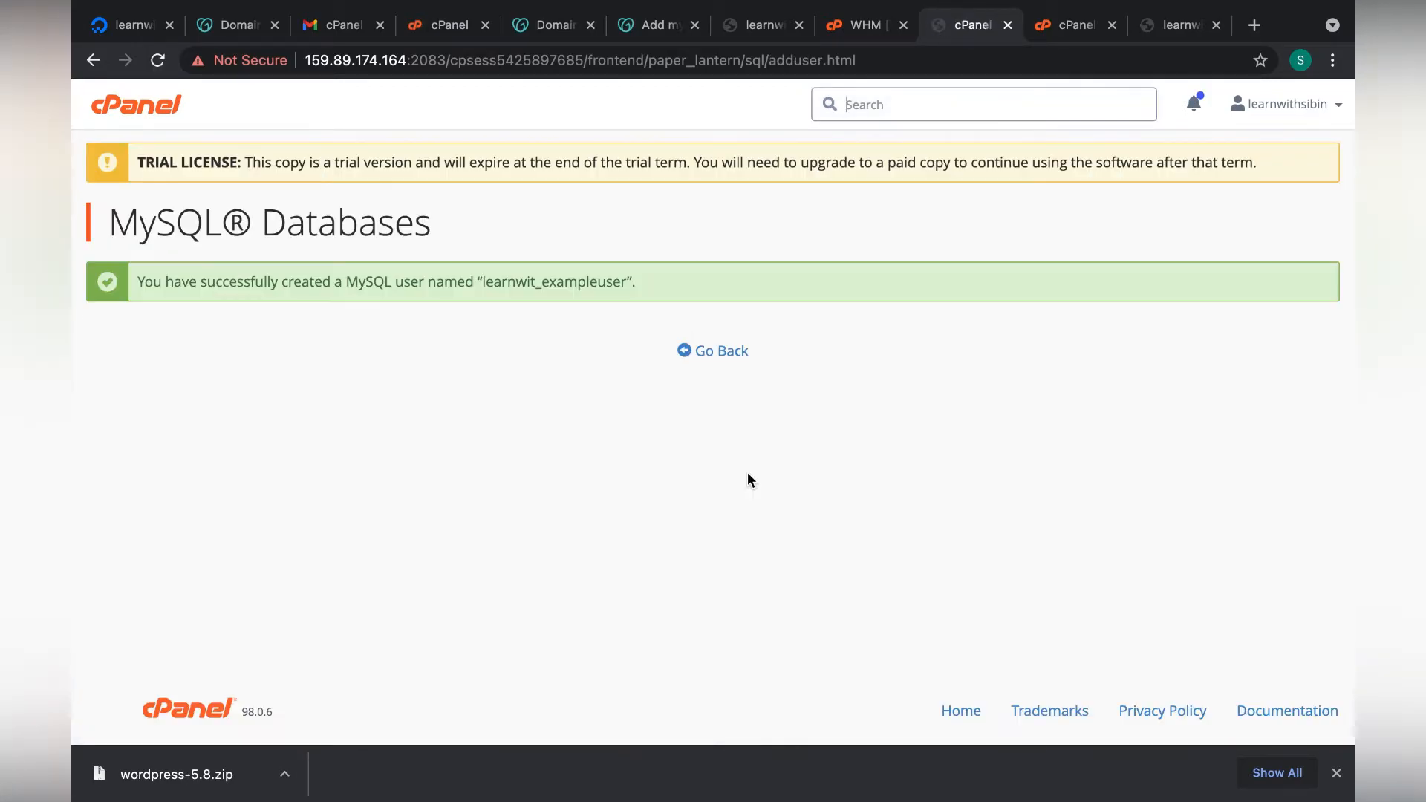
key(ctrl+Right)
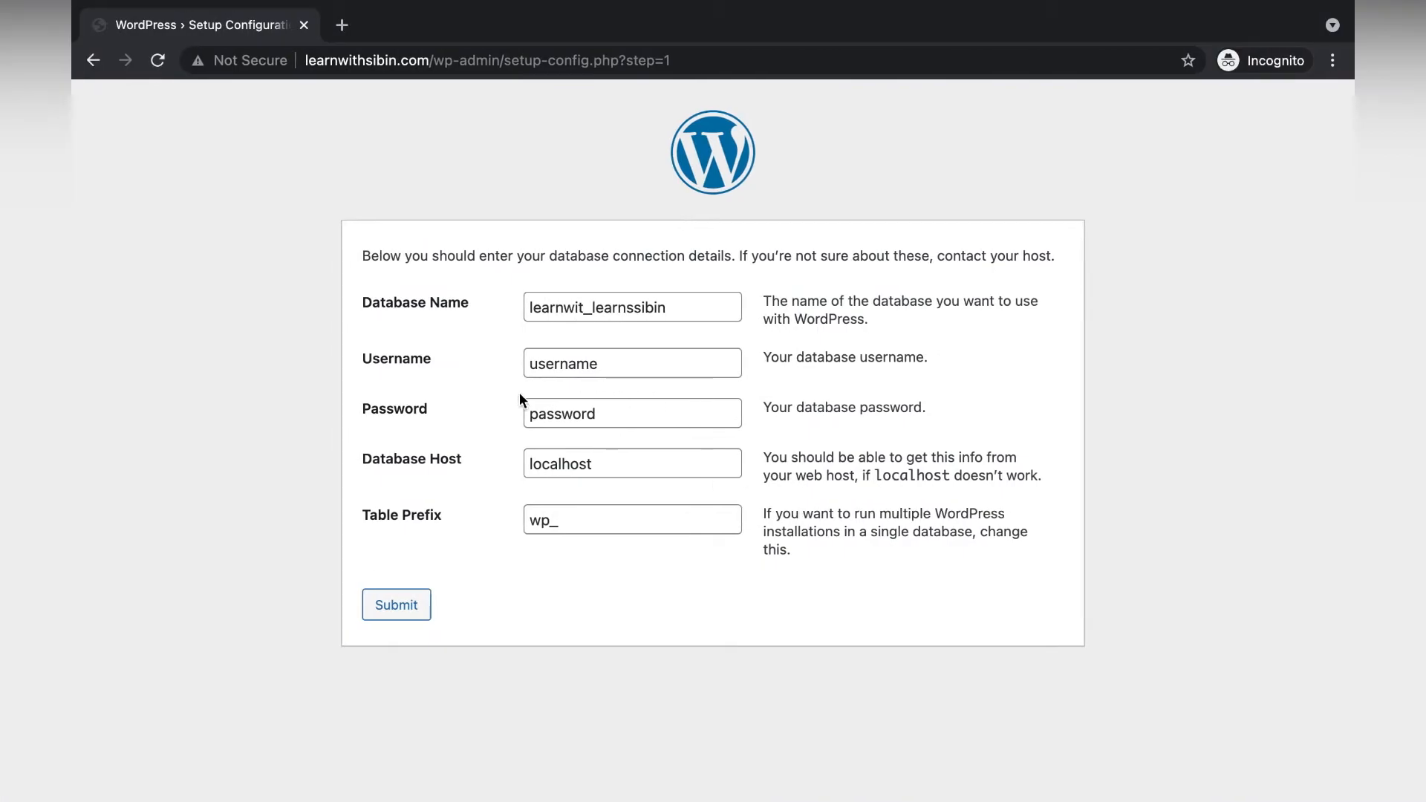
Fill WordPress's Password with the generated password and Username with the full cPanel database username.
double_click(615, 419)
key(ctrl+v)
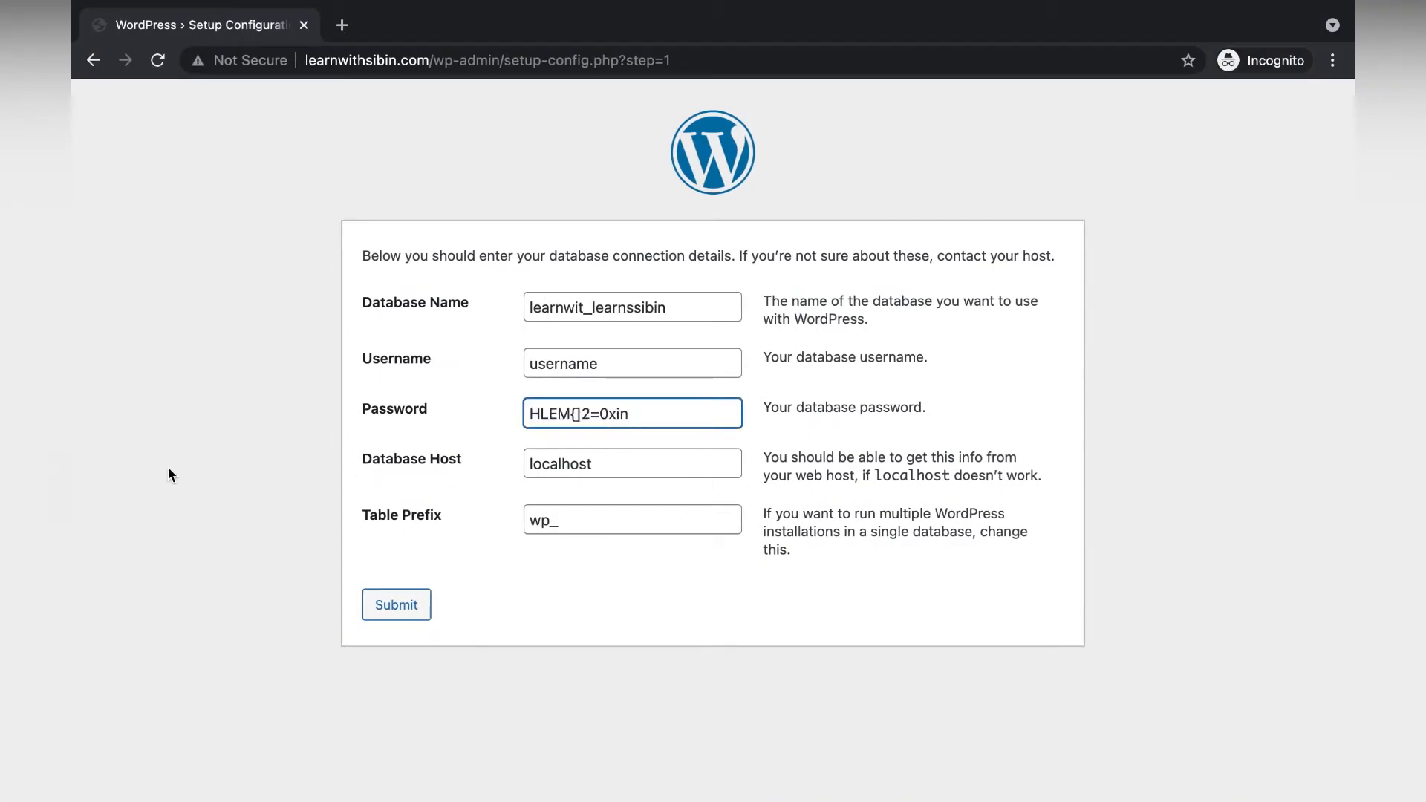
key(ctrl+Left)
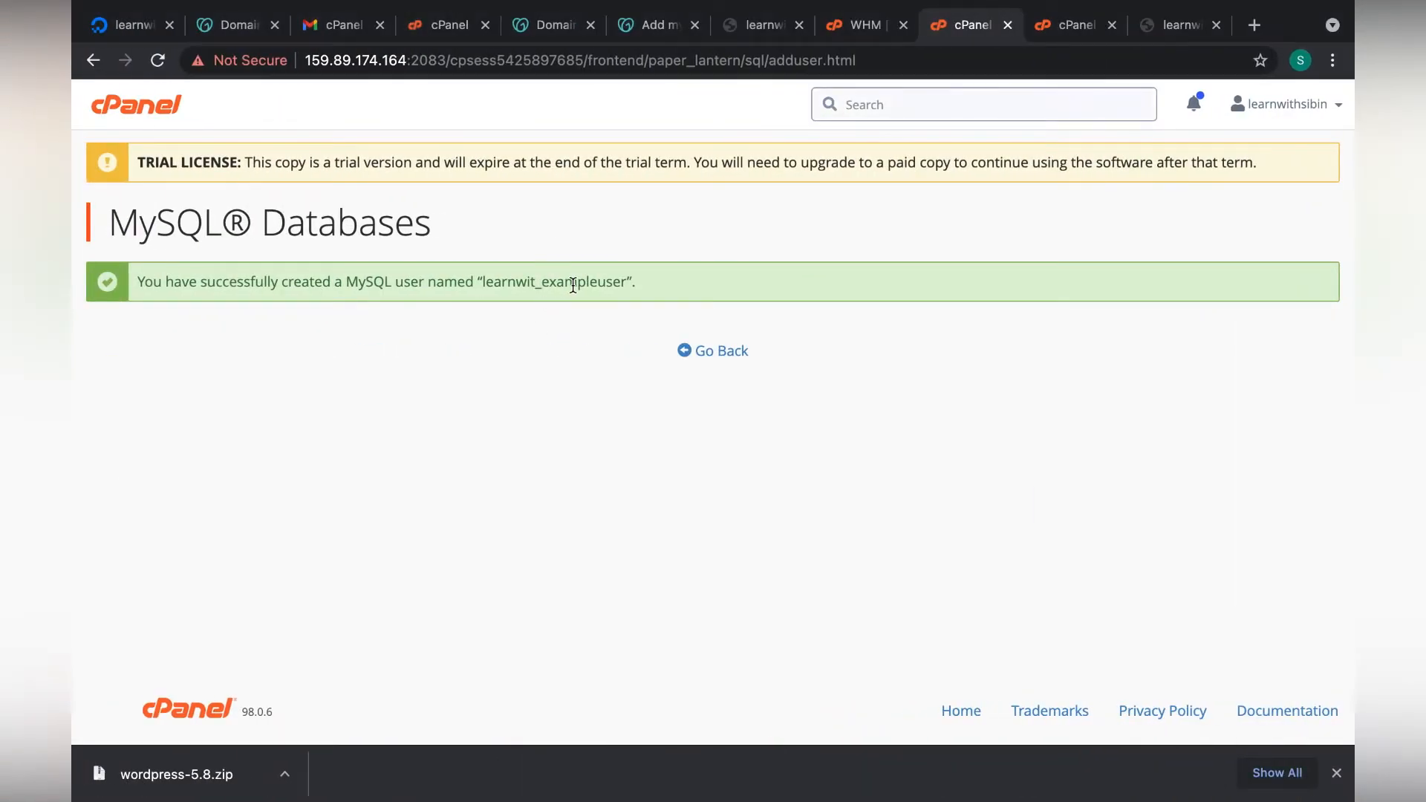
double_click(573, 285)
key(ctrl+c)
key(ctrl+Right)
double_click(640, 364)
key(ctrl+v)
click(218, 473)
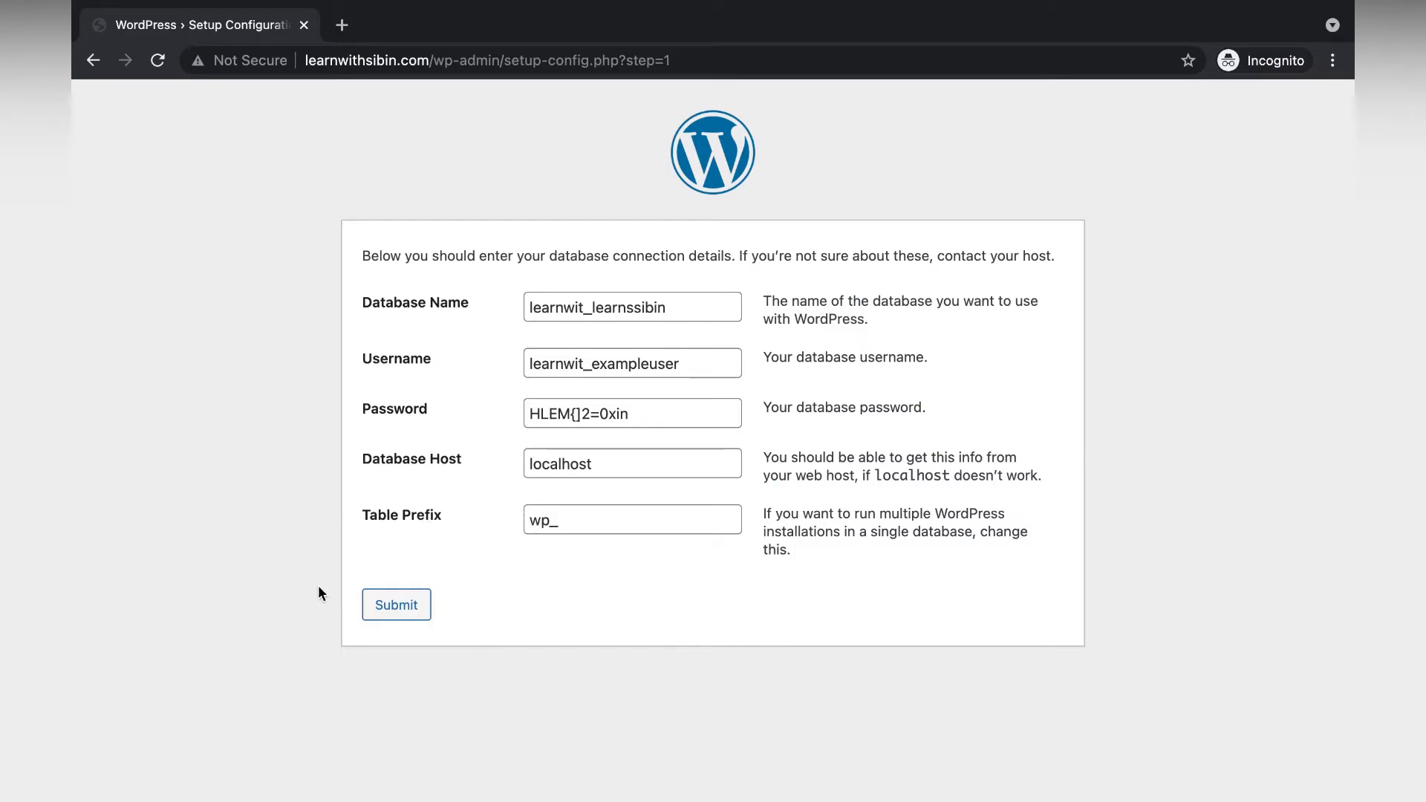
key(ctrl+Left)
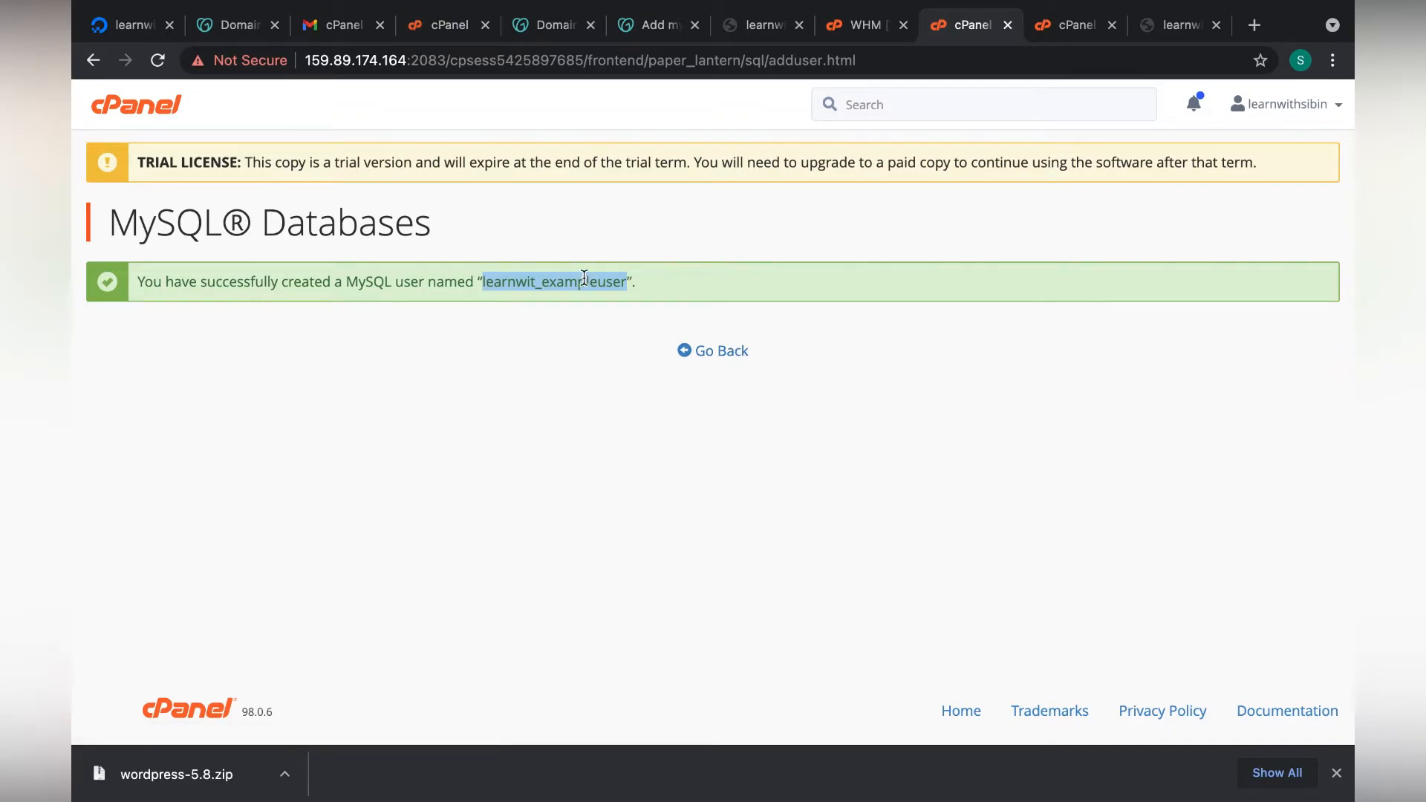
Add user learnwit_exampleuser to database learnwit_learnssibin via Add User To Database.
click(712, 359)
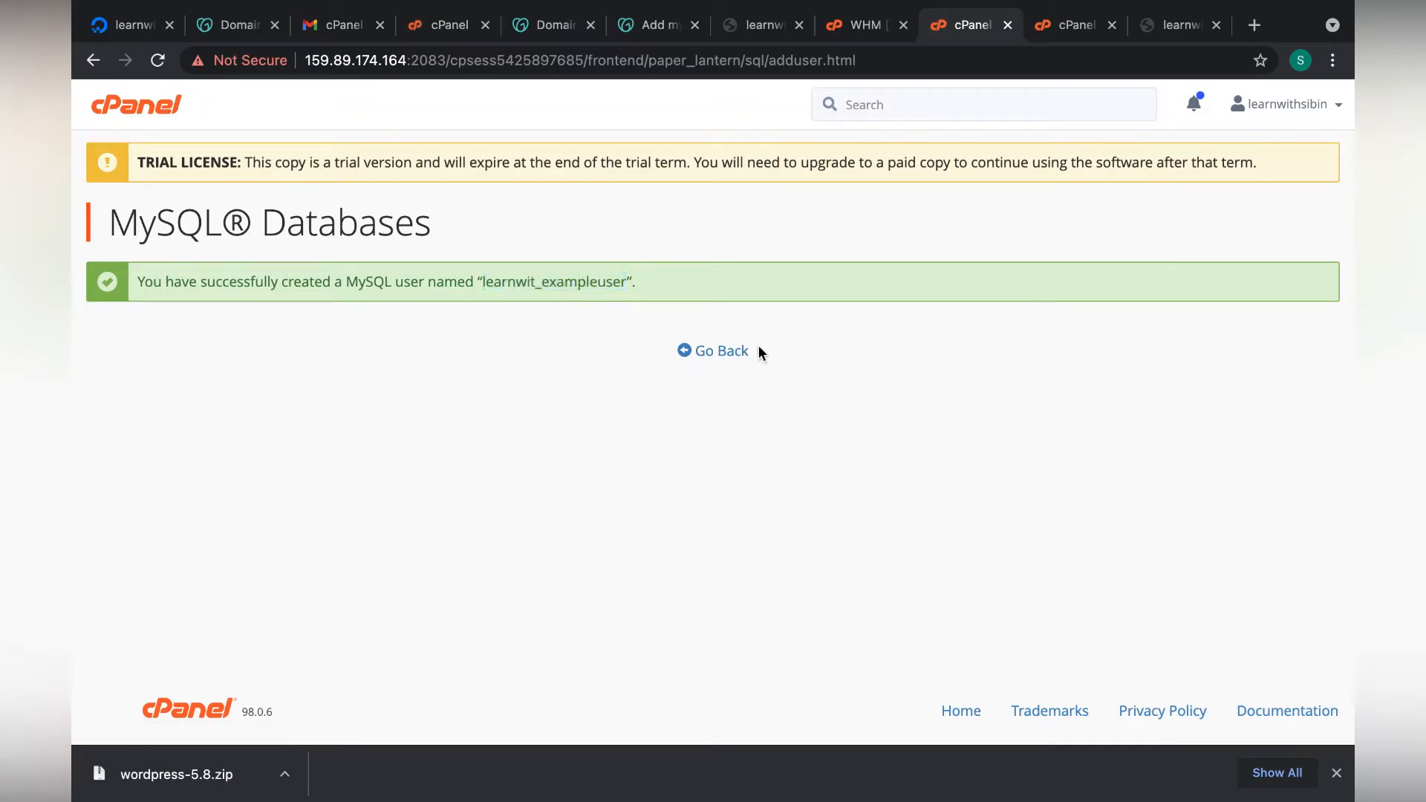
click(725, 352)
scroll(683, 463, down, 15)
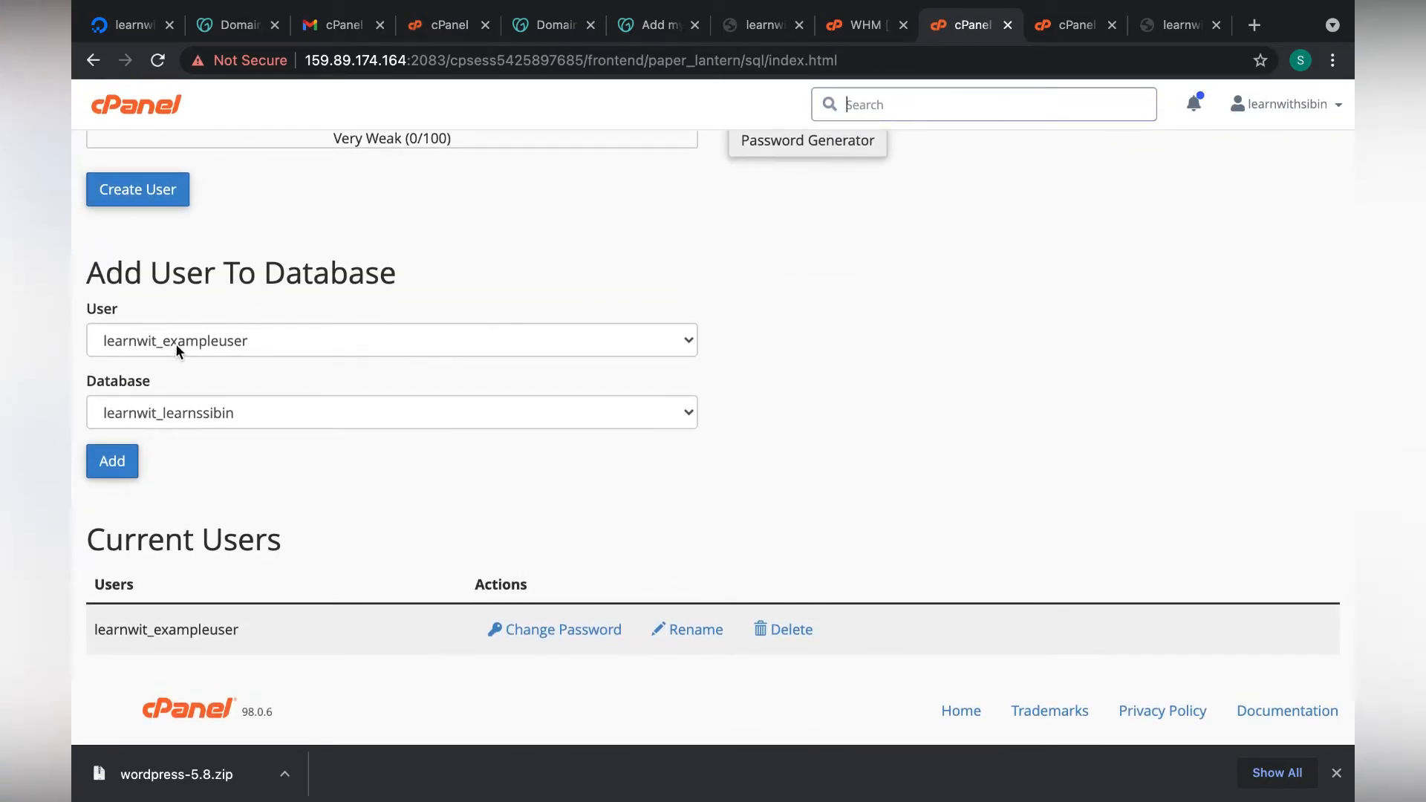
click(176, 343)
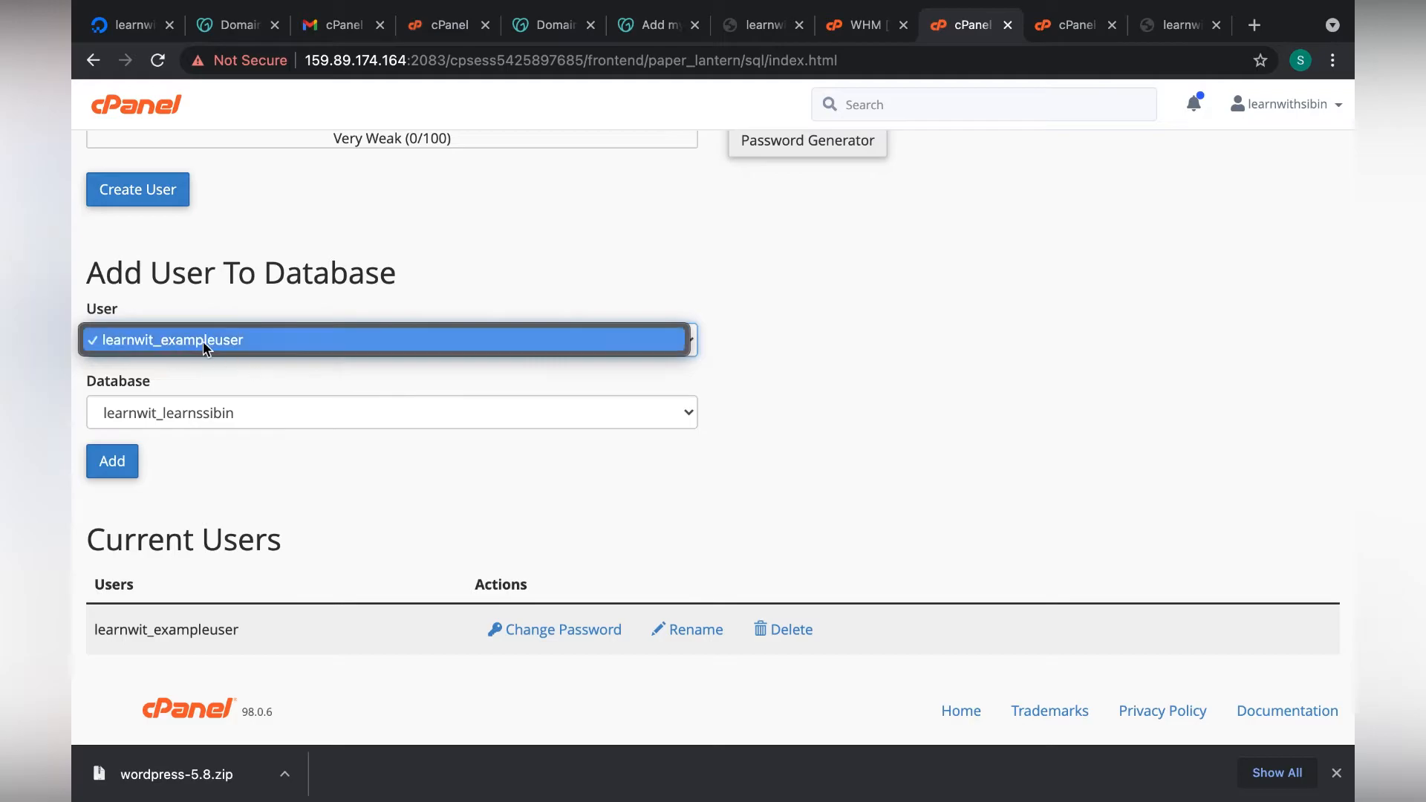
click(280, 426)
click(221, 412)
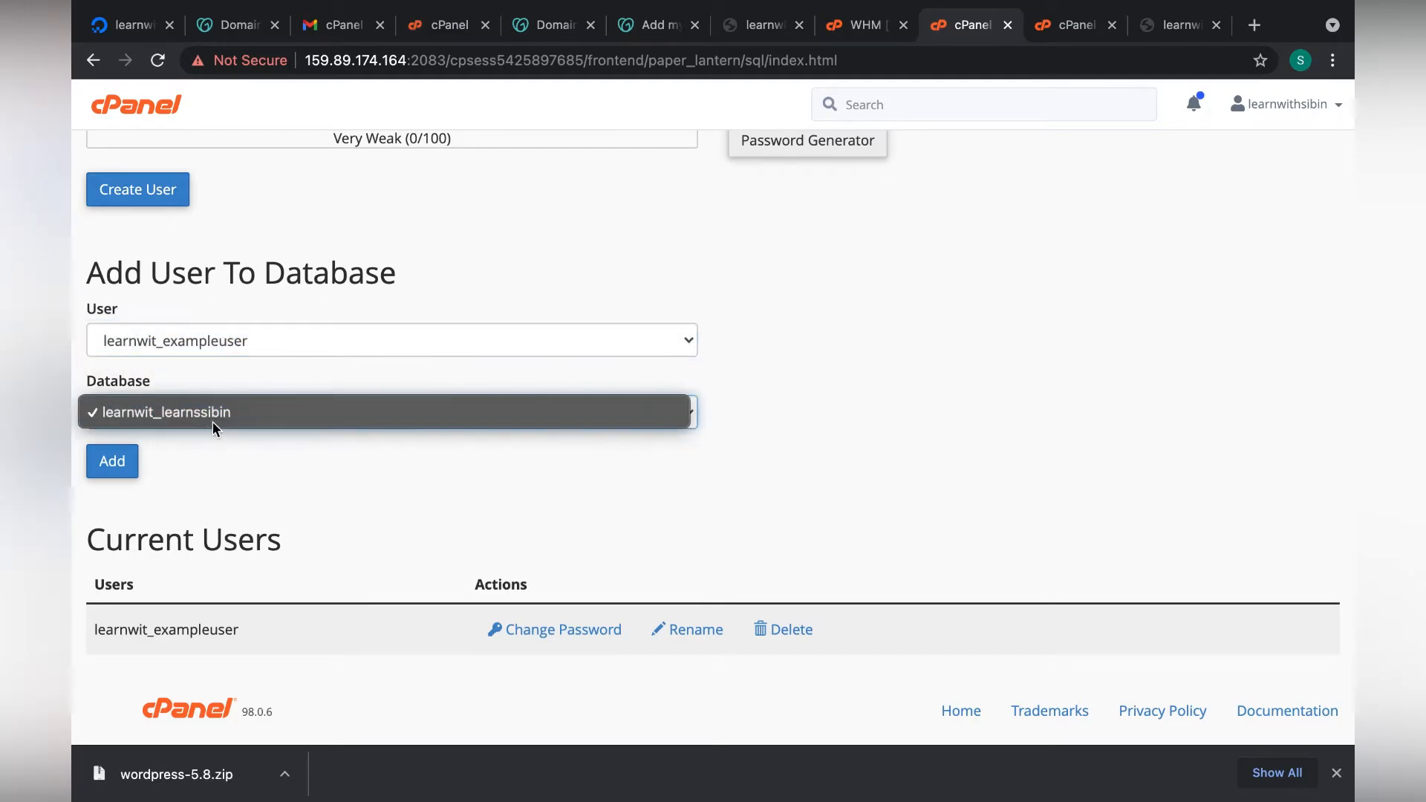
click(185, 409)
click(123, 467)
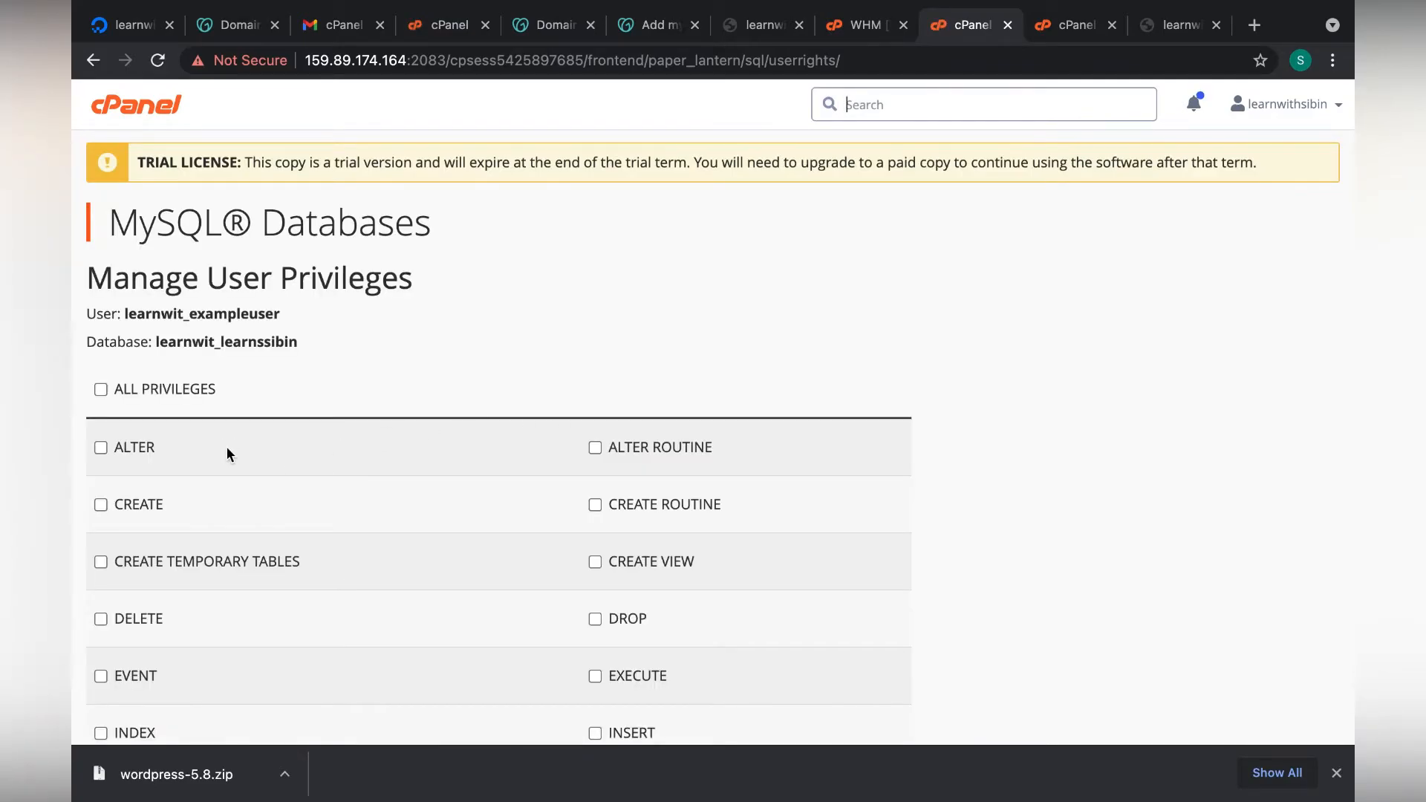
Grant learnwit_exampleuser ALL PRIVILEGES on learnwit_learnssibin and save the changes.
scroll(226, 447, down, 3)
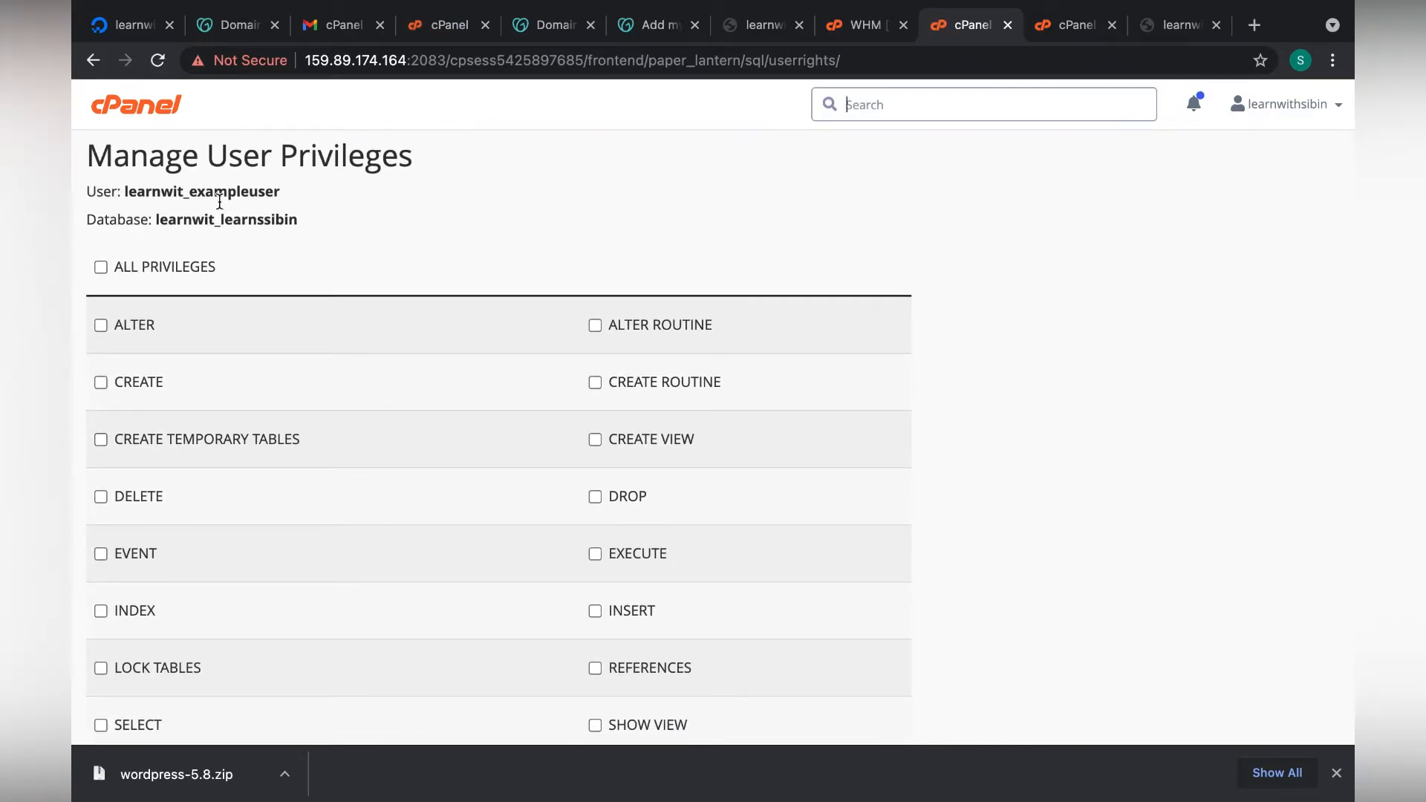
scroll(367, 486, down, 5)
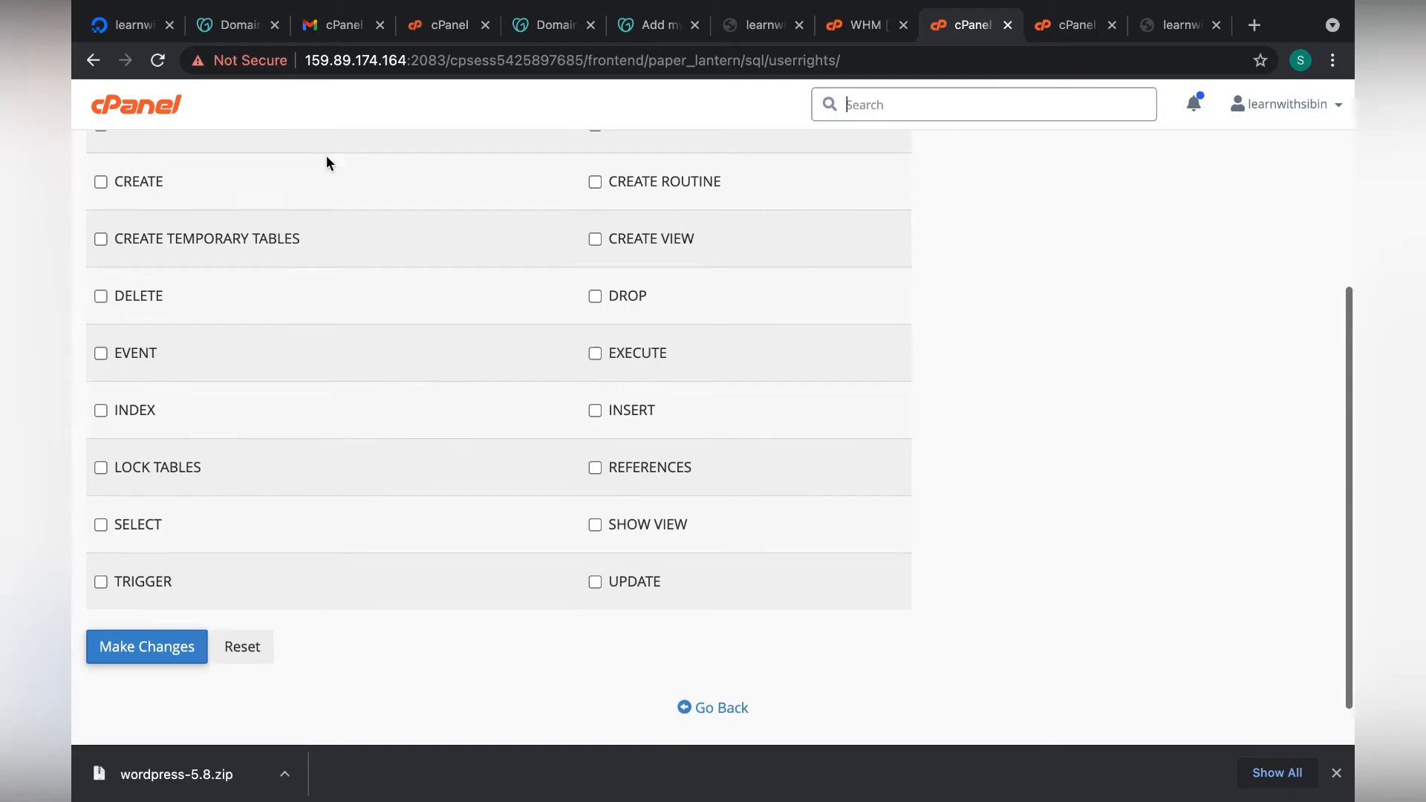
scroll(542, 655, up, 6)
click(121, 336)
scroll(328, 488, down, 2)
scroll(329, 487, down, 3)
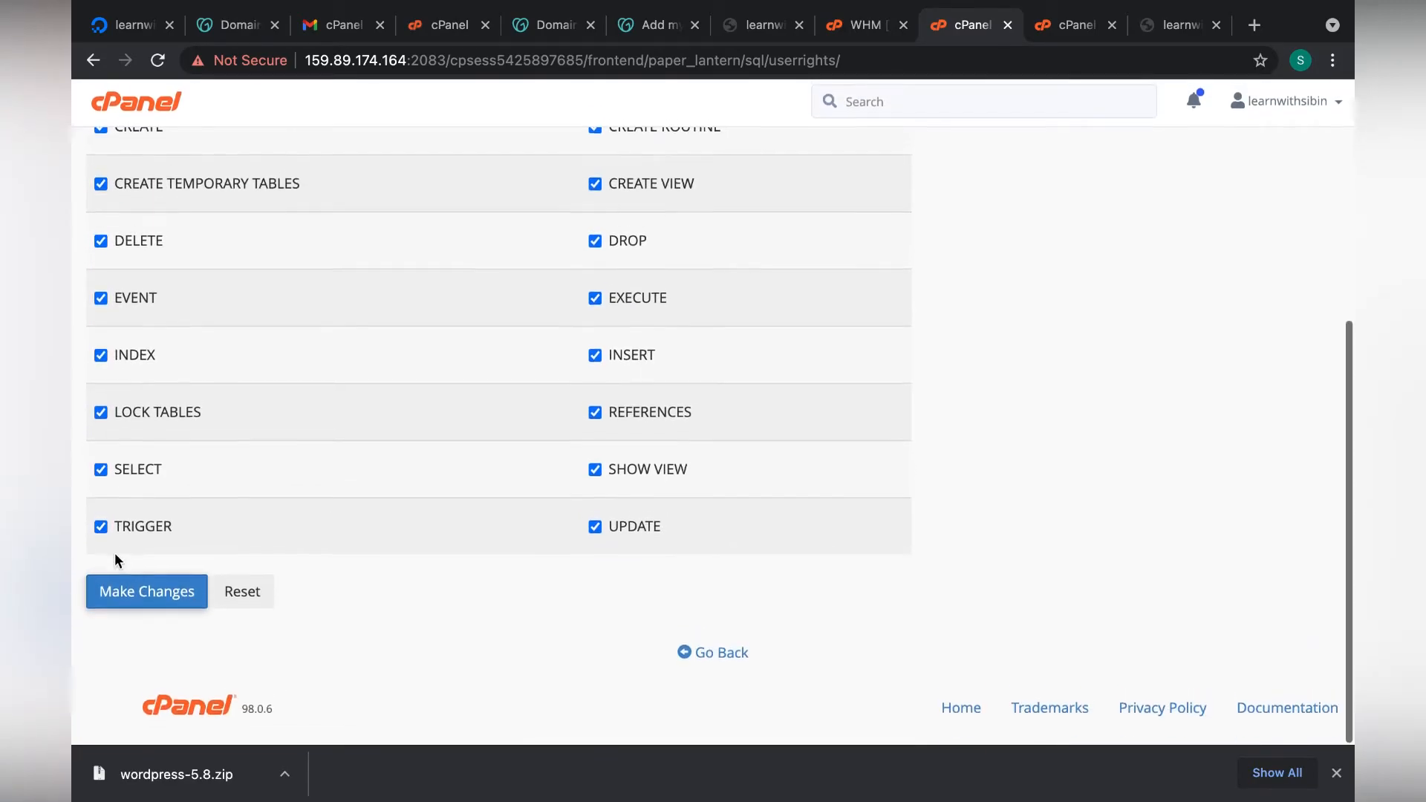
click(178, 606)
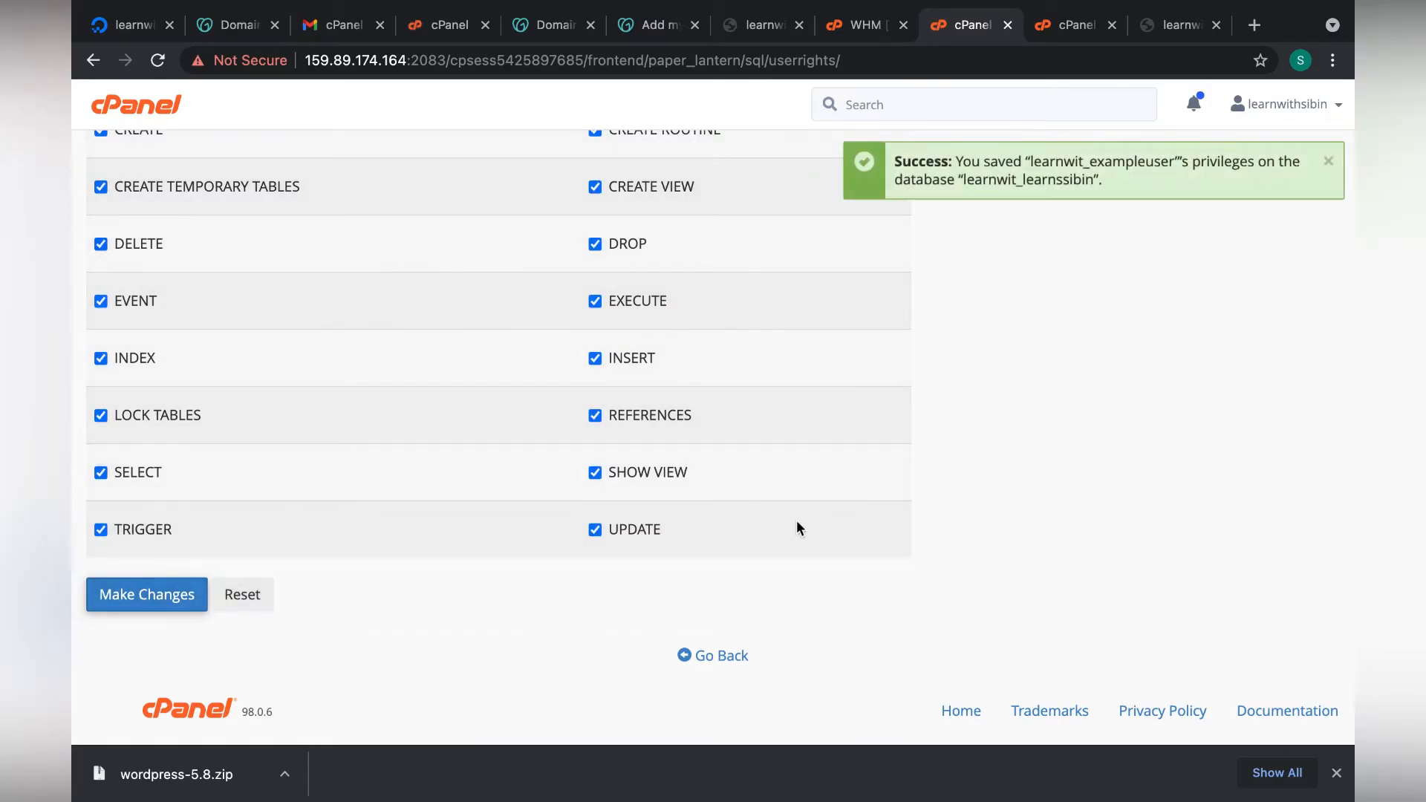
key(ctrl+Right)
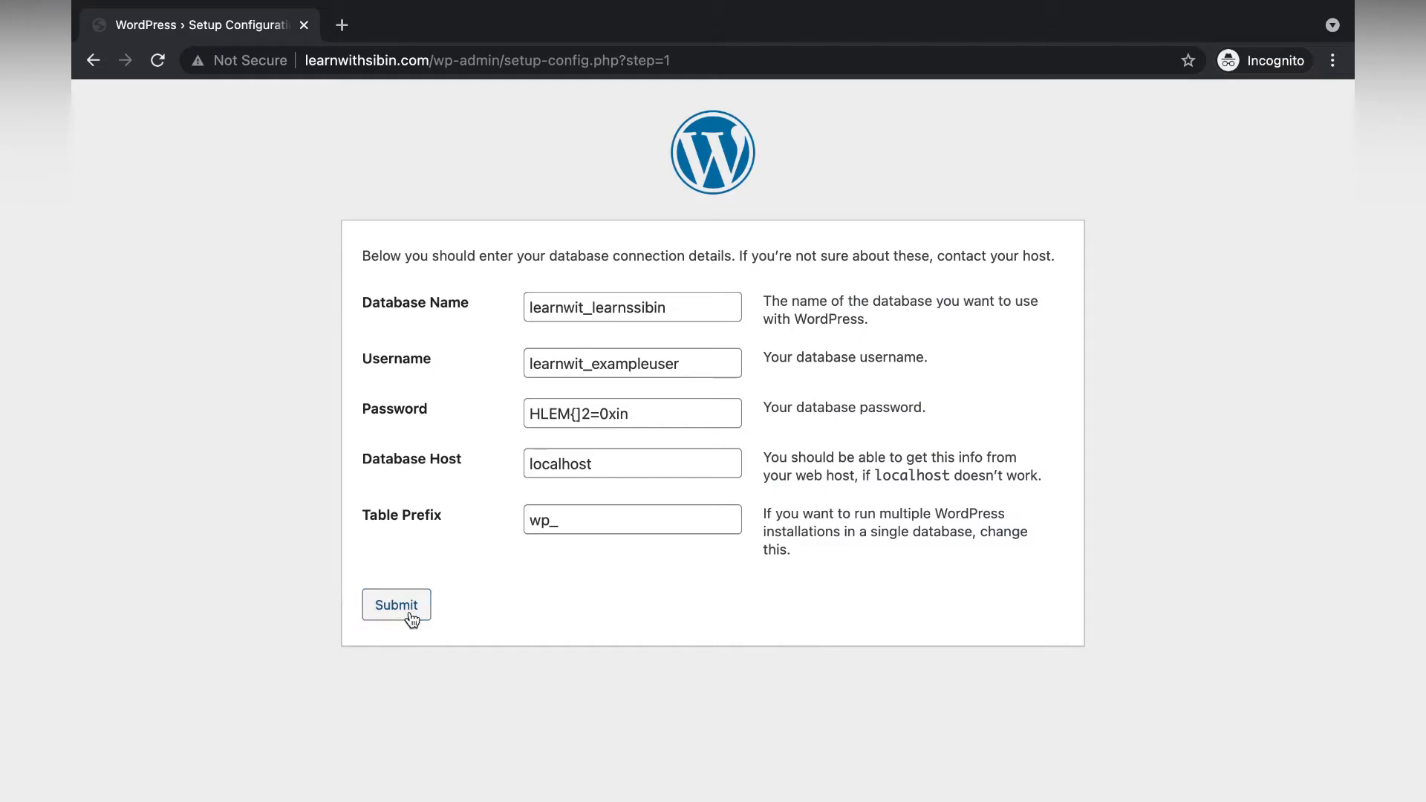
Submit the database connection details and run the WordPress installation.
click(410, 621)
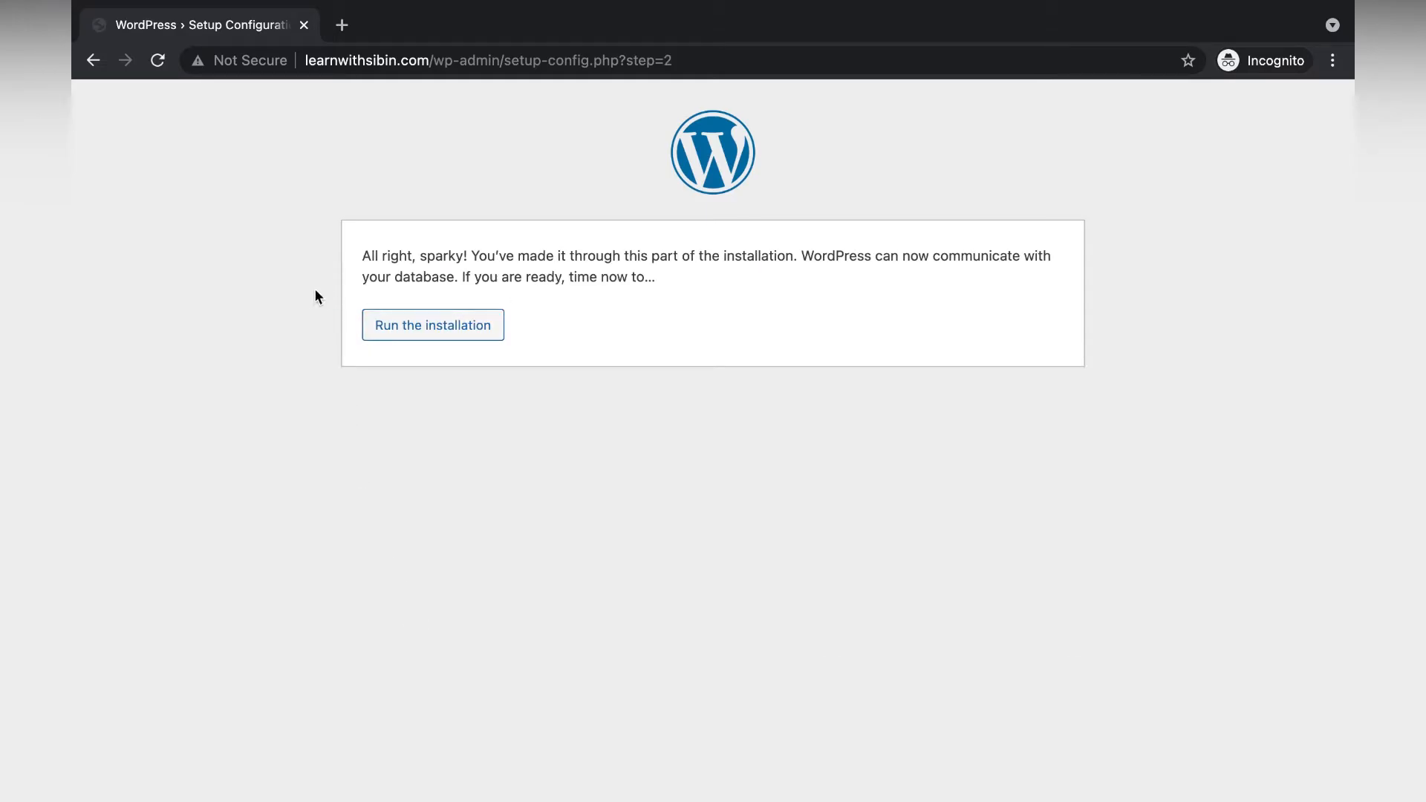
click(461, 329)
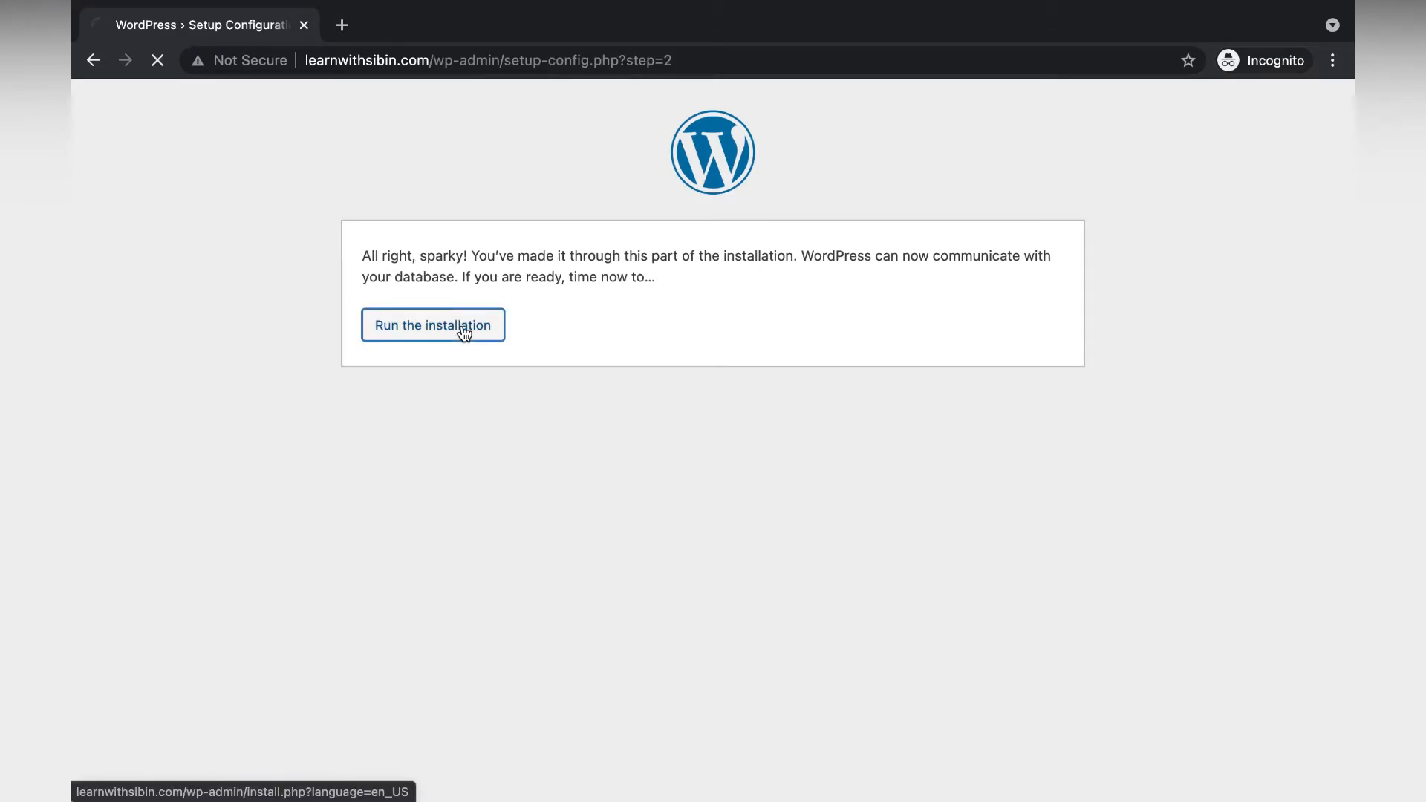
scroll(750, 501, down, 3)
scroll(667, 352, up, 2)
scroll(667, 355, down, 2)
Set the site title 'Learn With sibin', enter the admin username, and copy the generated password.
text(Learn Wi)
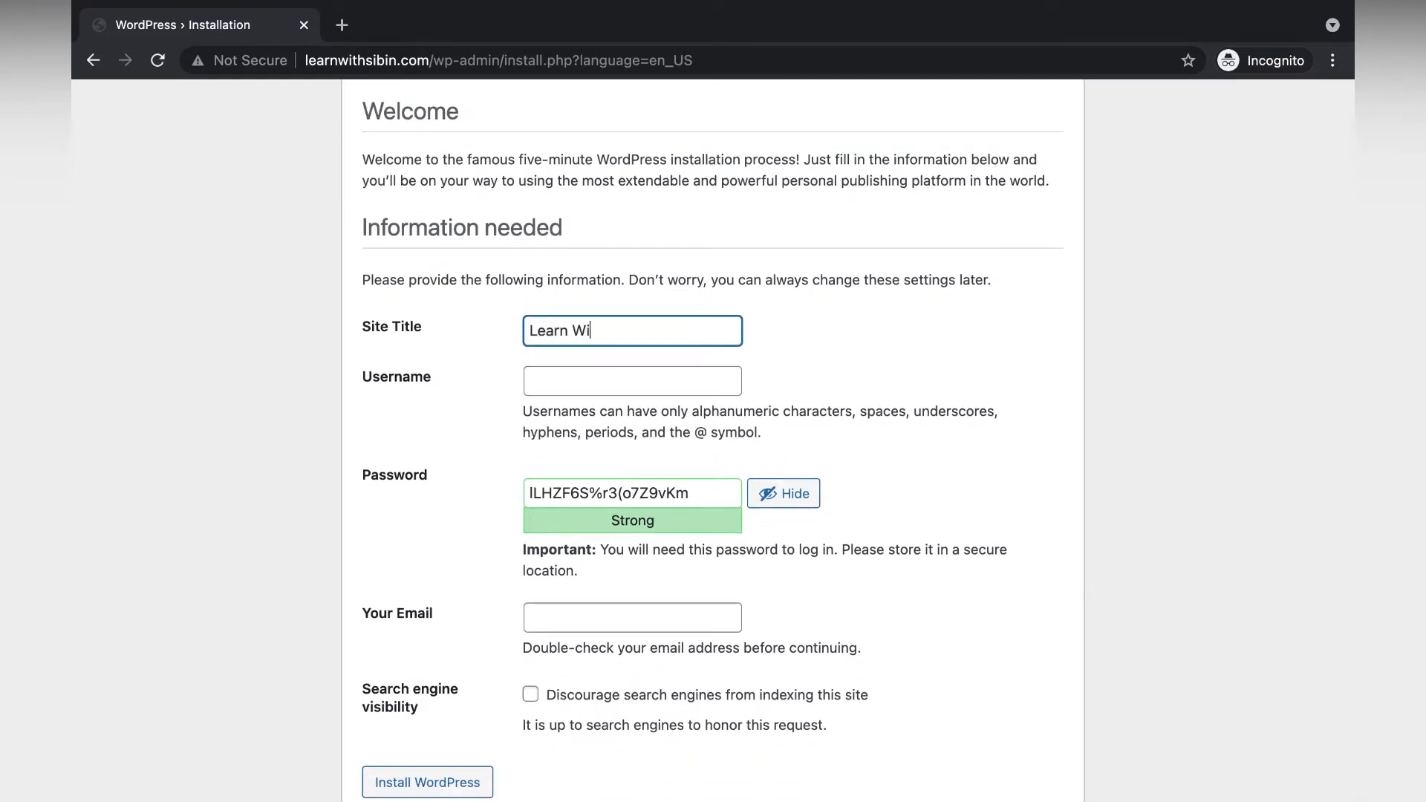
text(th sibin)
click(692, 382)
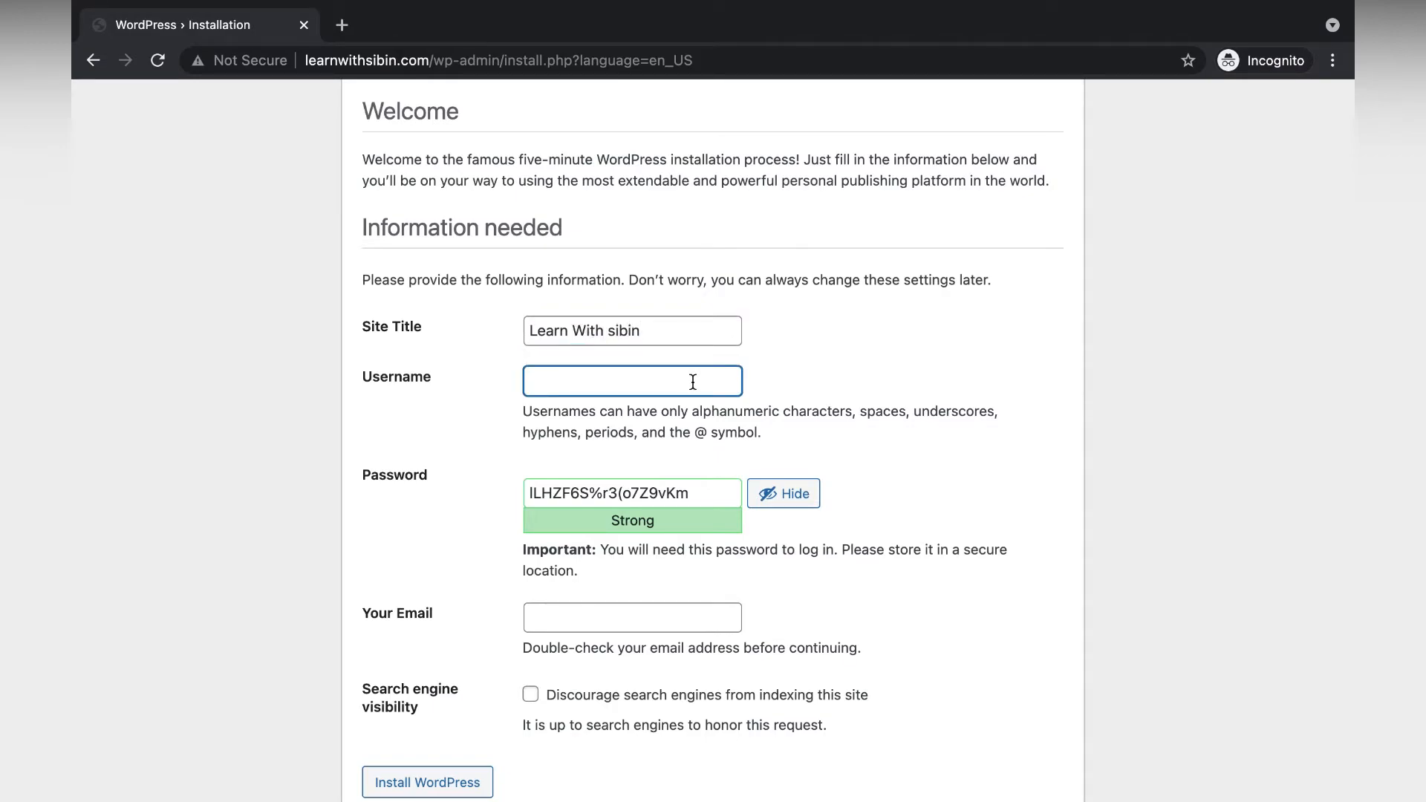
text(sibin)
scroll(450, 524, down, 1)
click(440, 499)
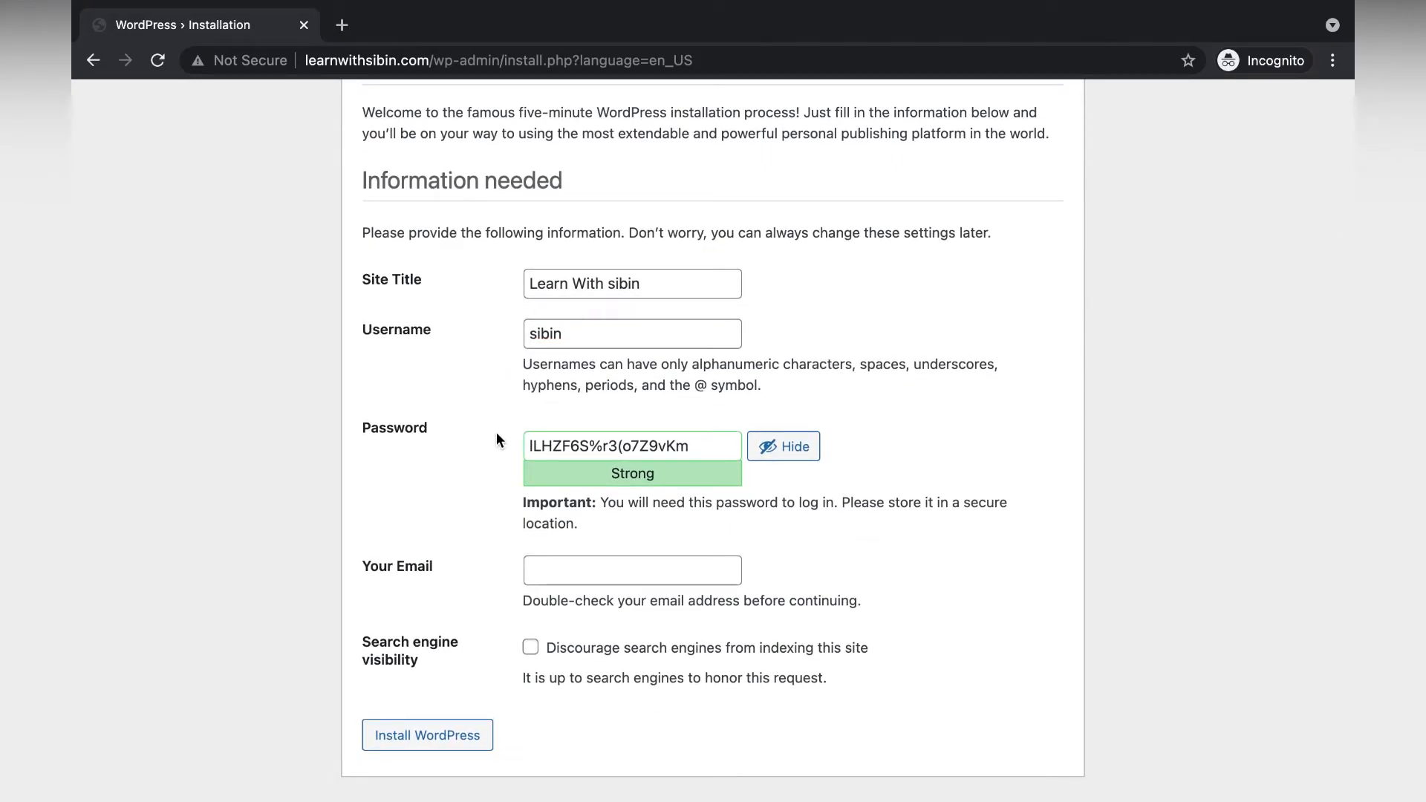
drag(682, 445, 526, 446)
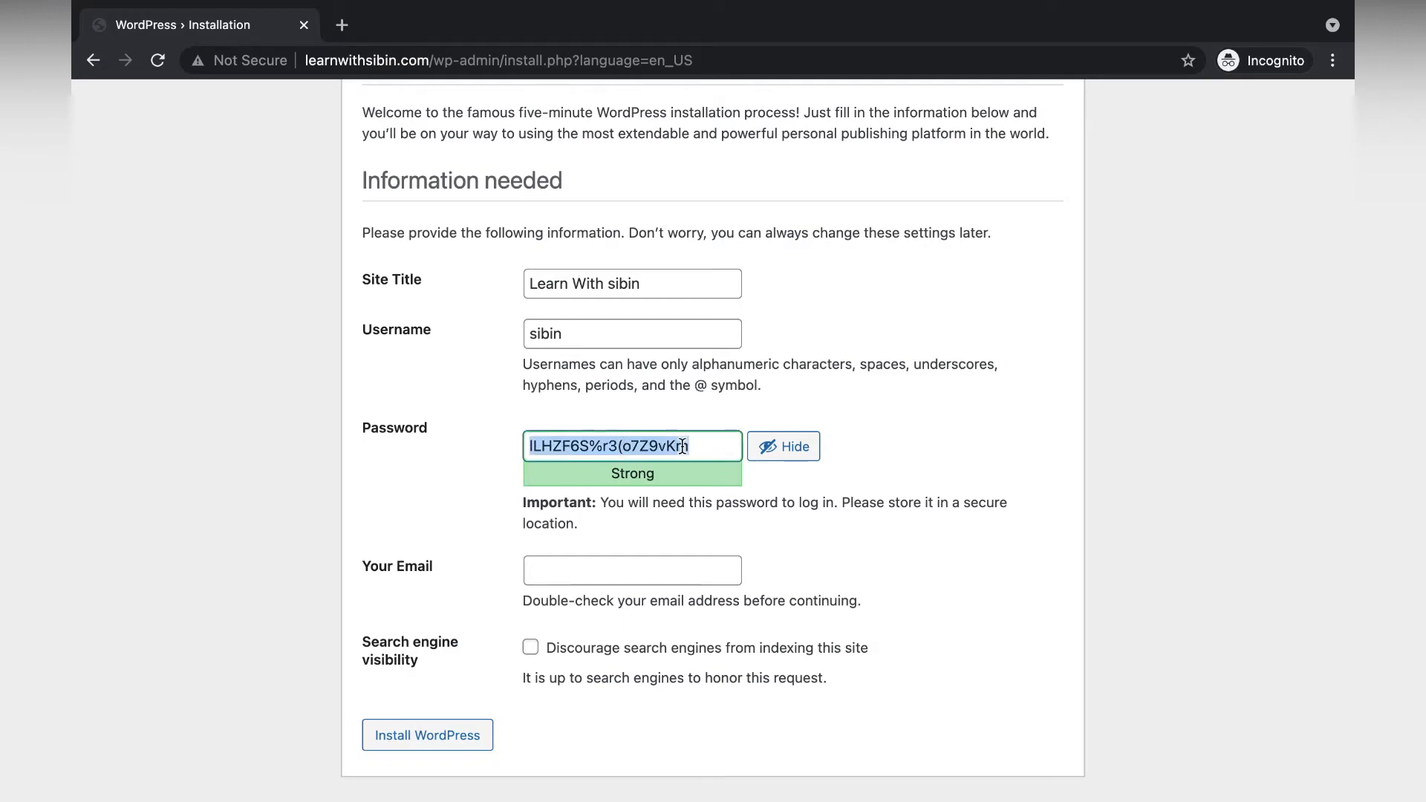
click(804, 544)
Enter the admin e-mail address, discourage search engine indexing, and install WordPress.
click(687, 574)
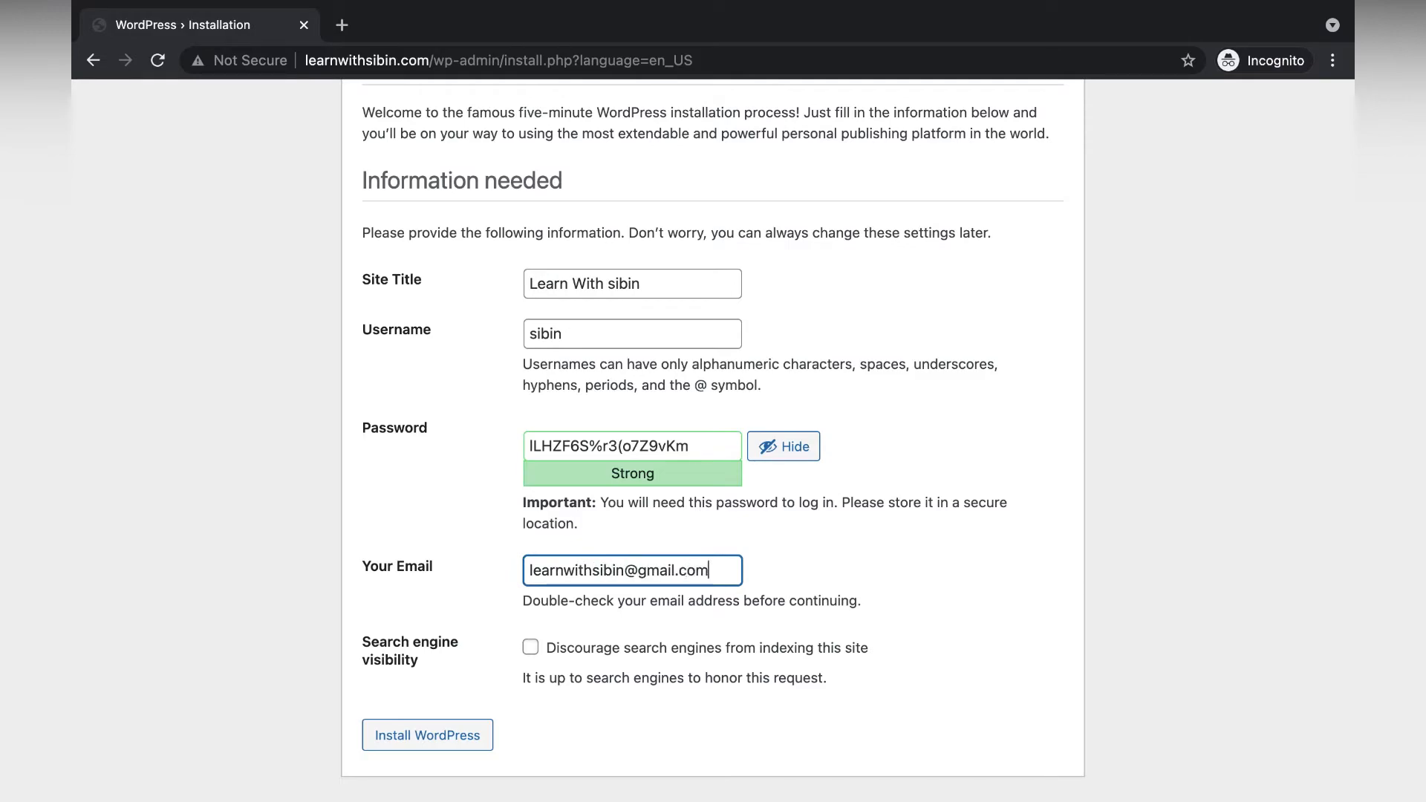
click(510, 566)
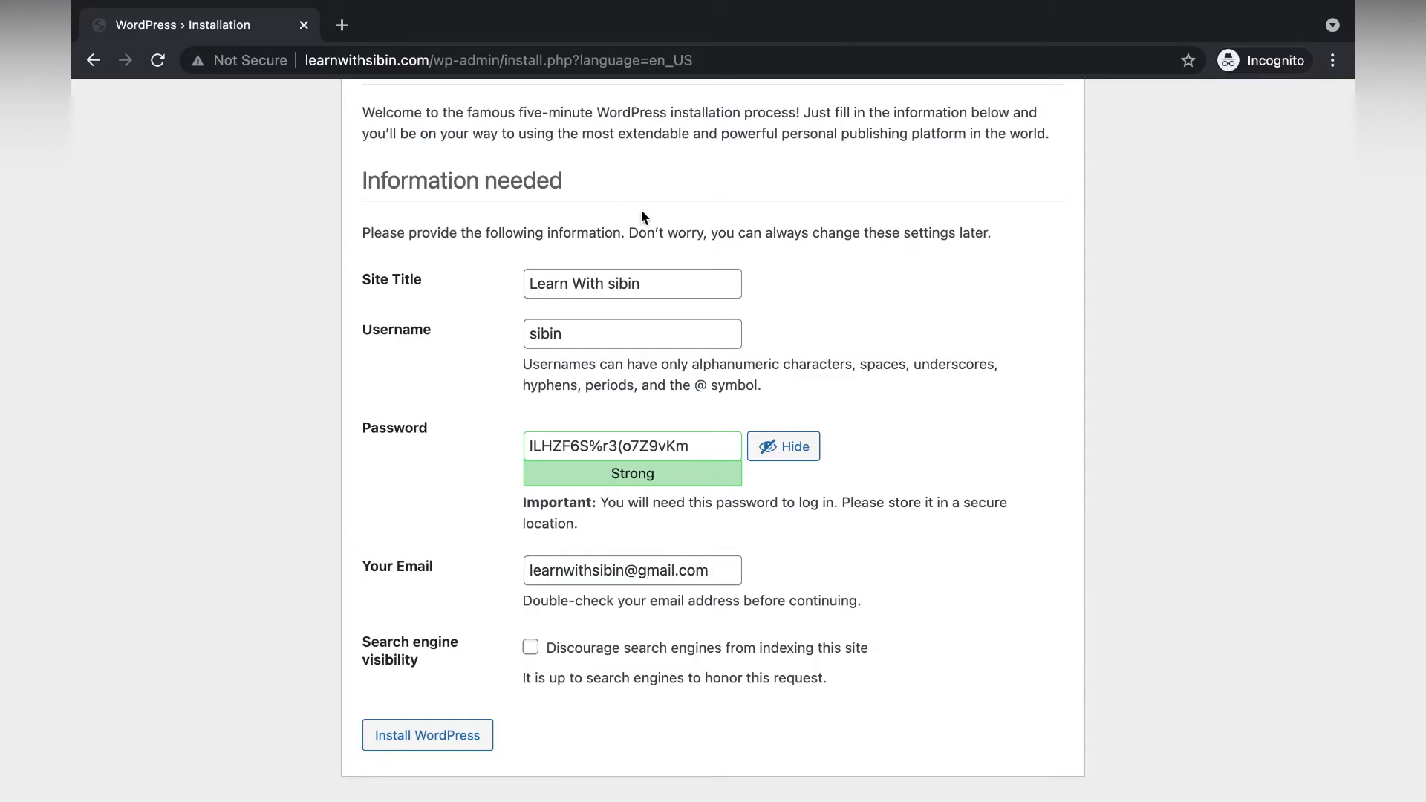
click(532, 648)
scroll(402, 397, up, 3)
scroll(401, 397, down, 3)
click(459, 739)
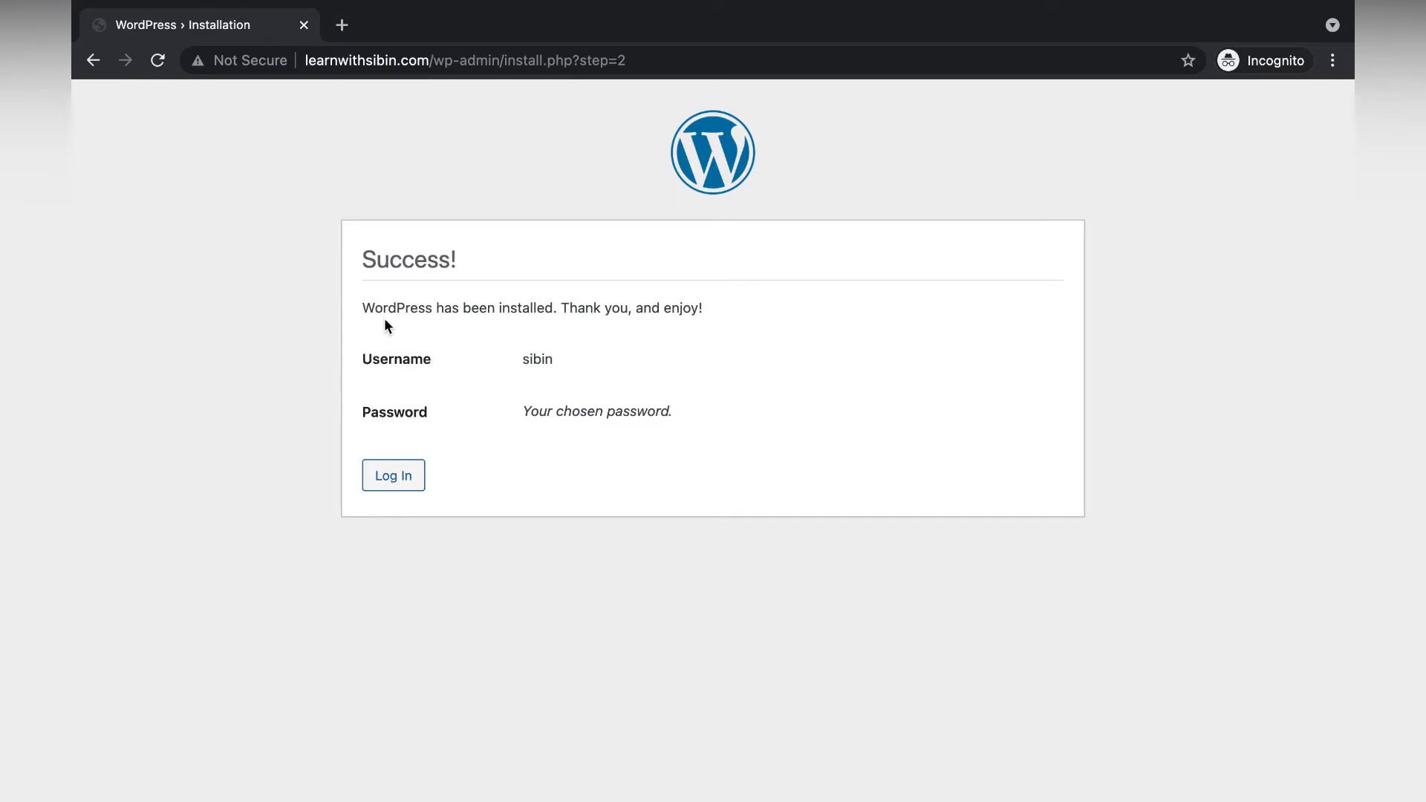
Log in with the admin username and saved password, with Remember Me ticked.
click(400, 487)
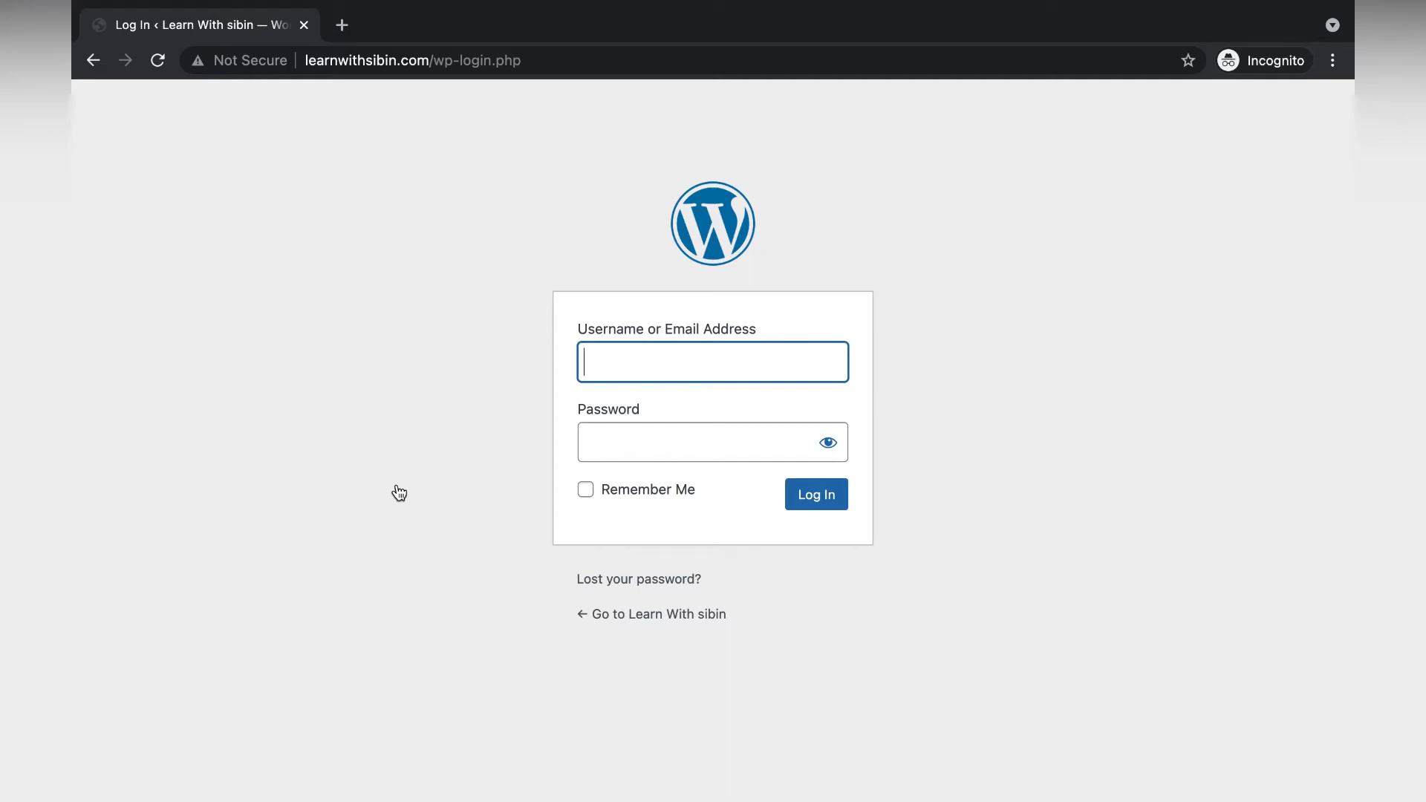
text(sibin)
key(Tab)
key(super+v)
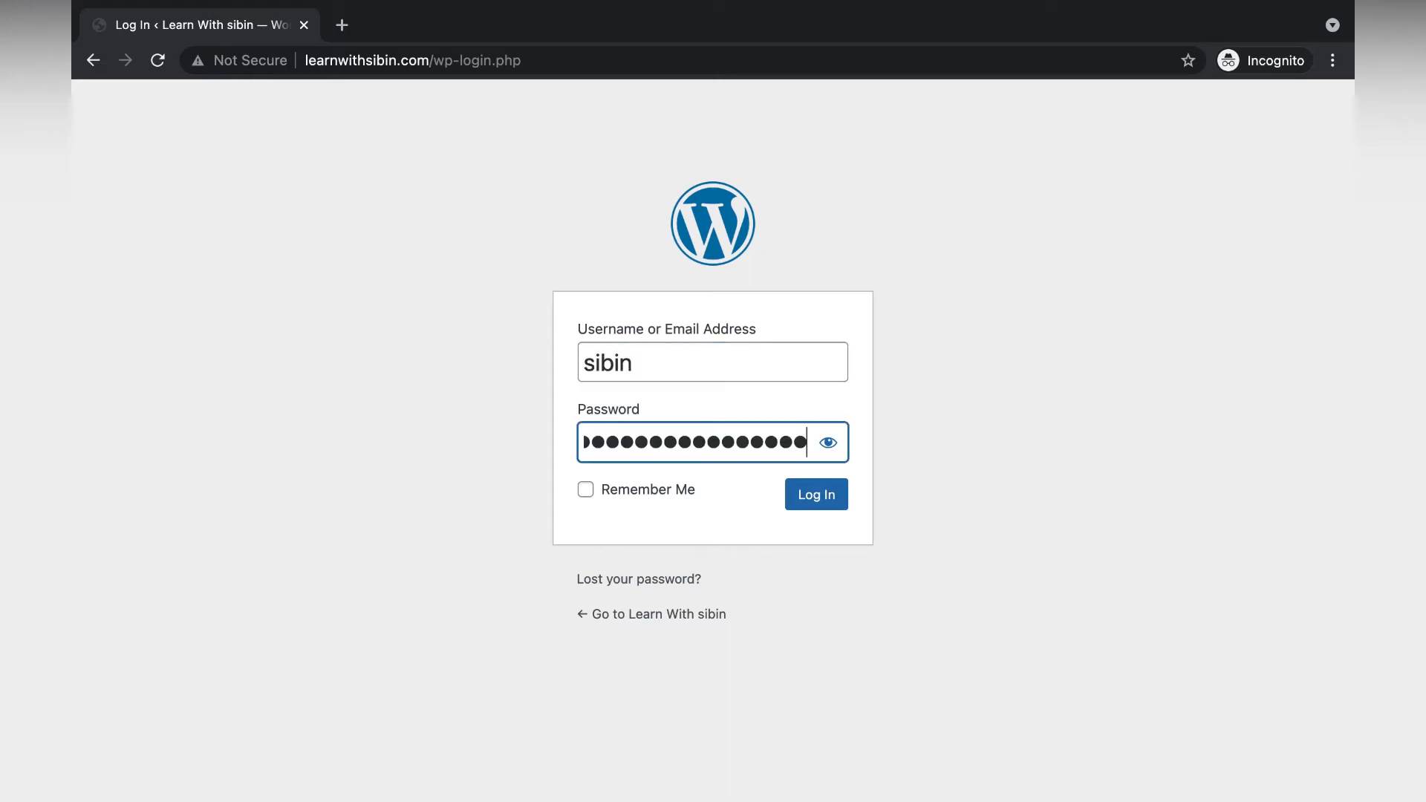
click(620, 488)
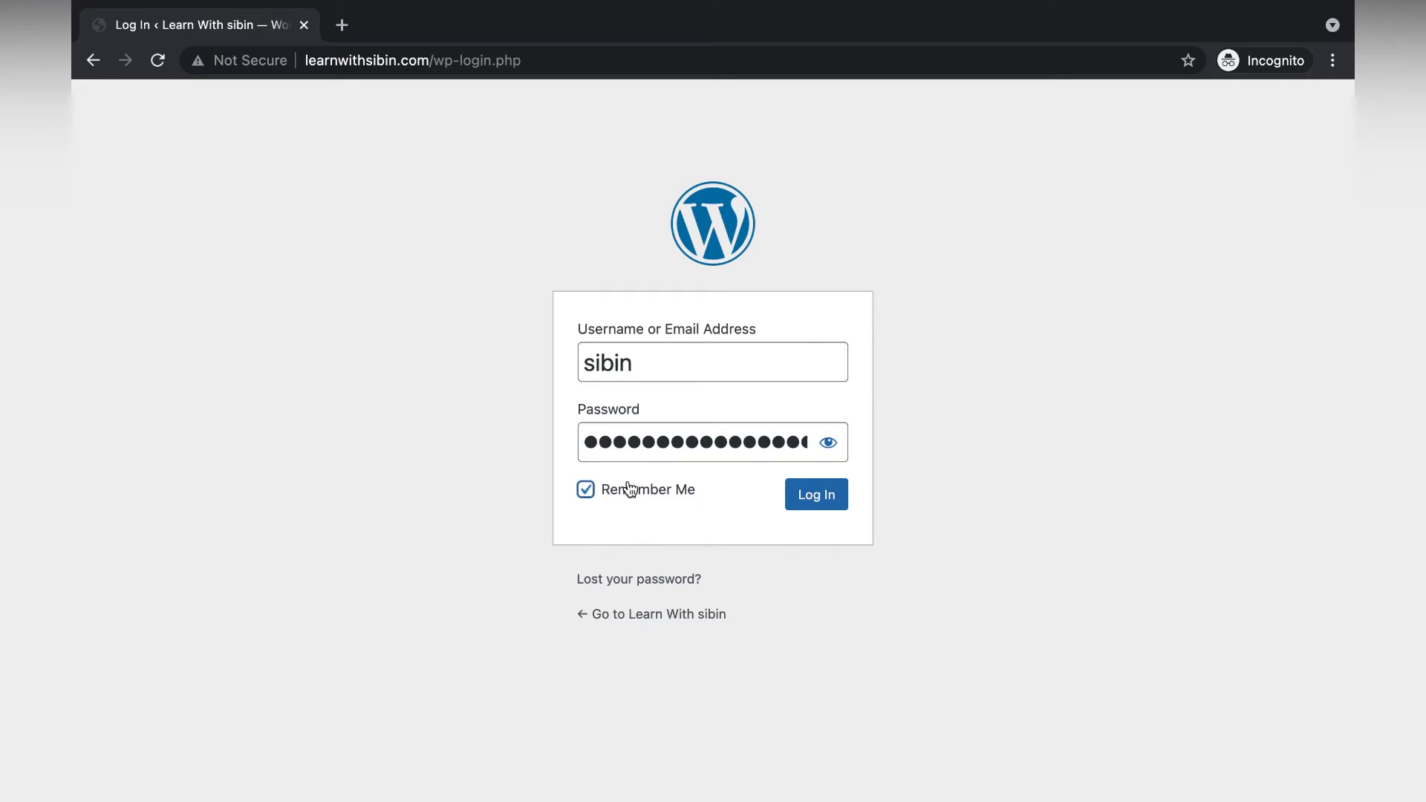
click(821, 505)
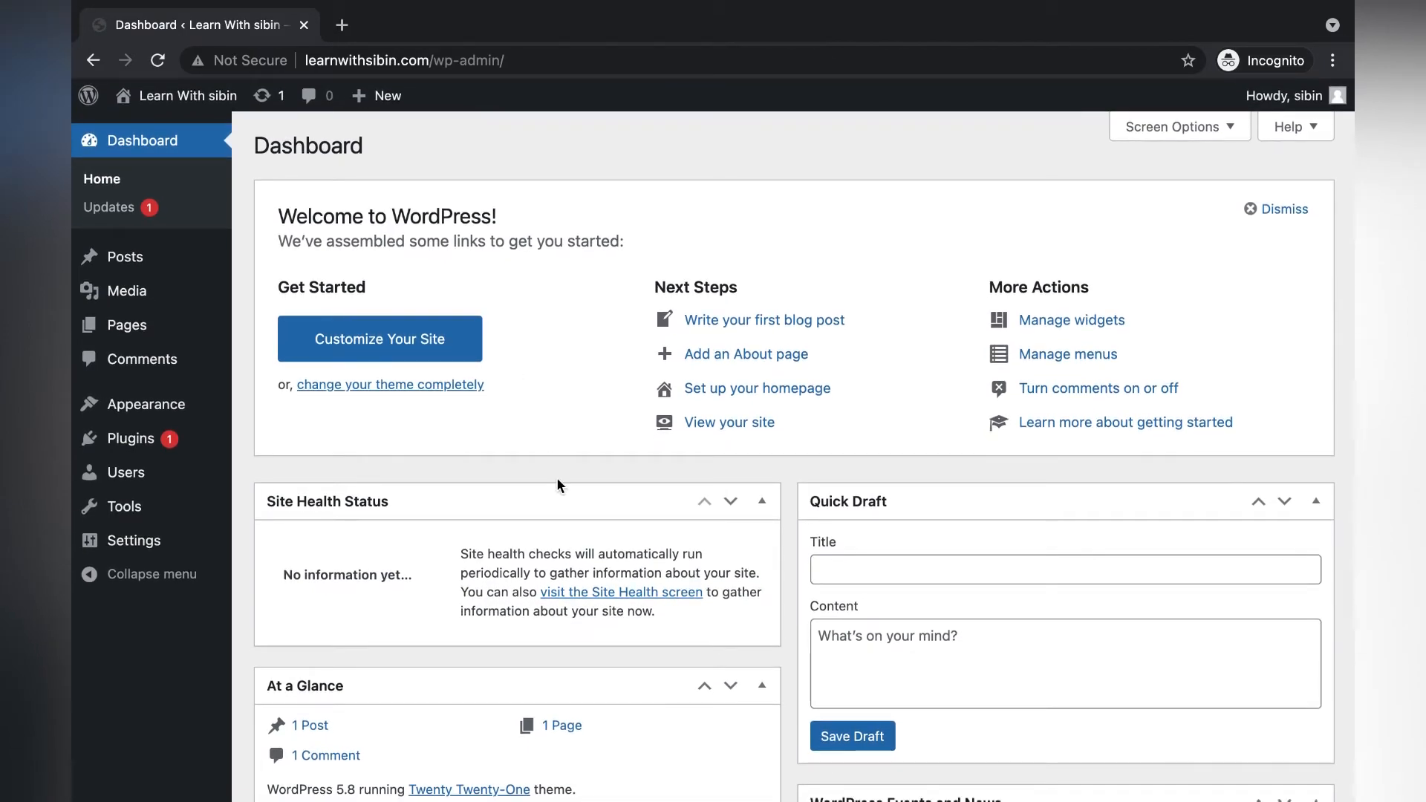
Open the live site's front page in a new tab via Visit Site, then return to the Dashboard.
super+click(142, 131)
click(410, 33)
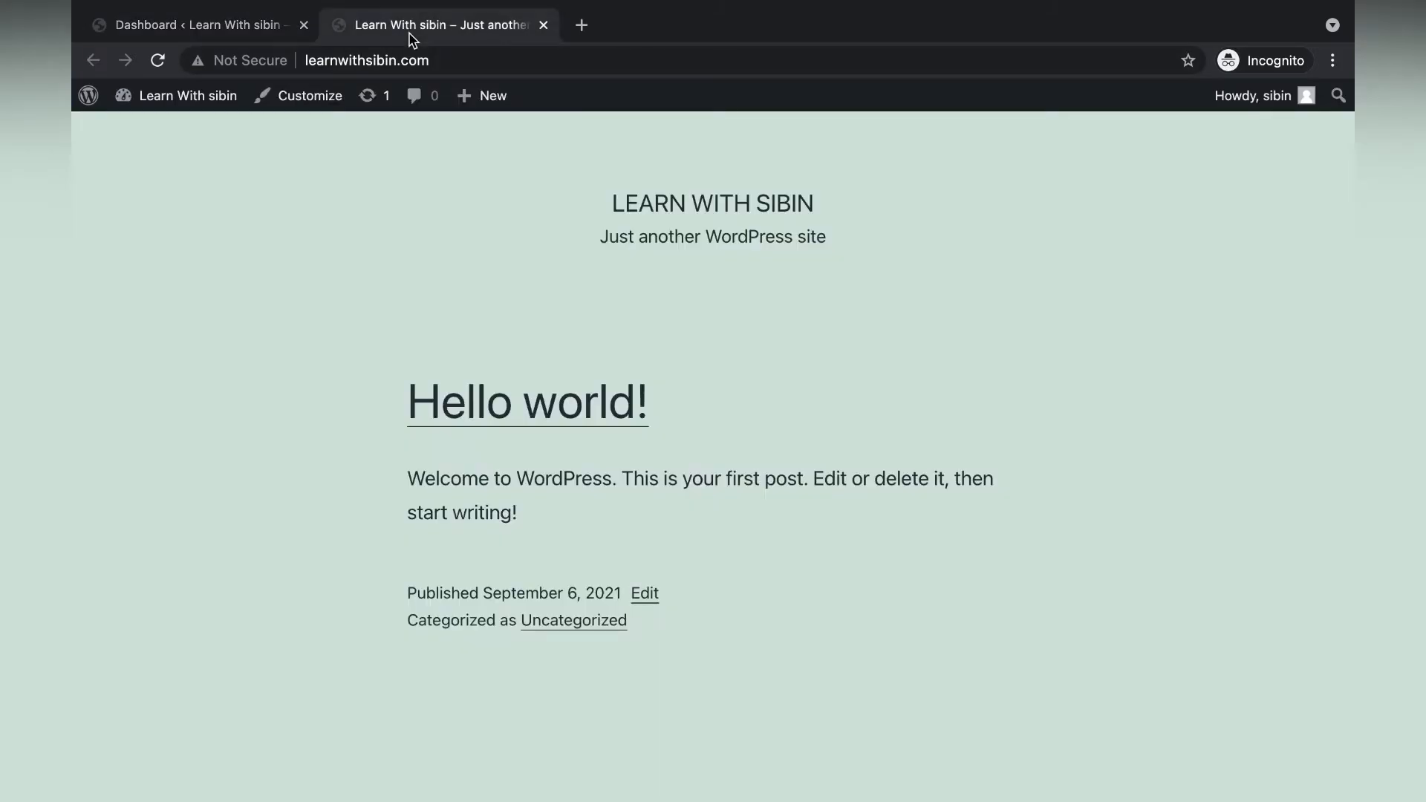
scroll(280, 493, down, 10)
scroll(280, 493, up, 10)
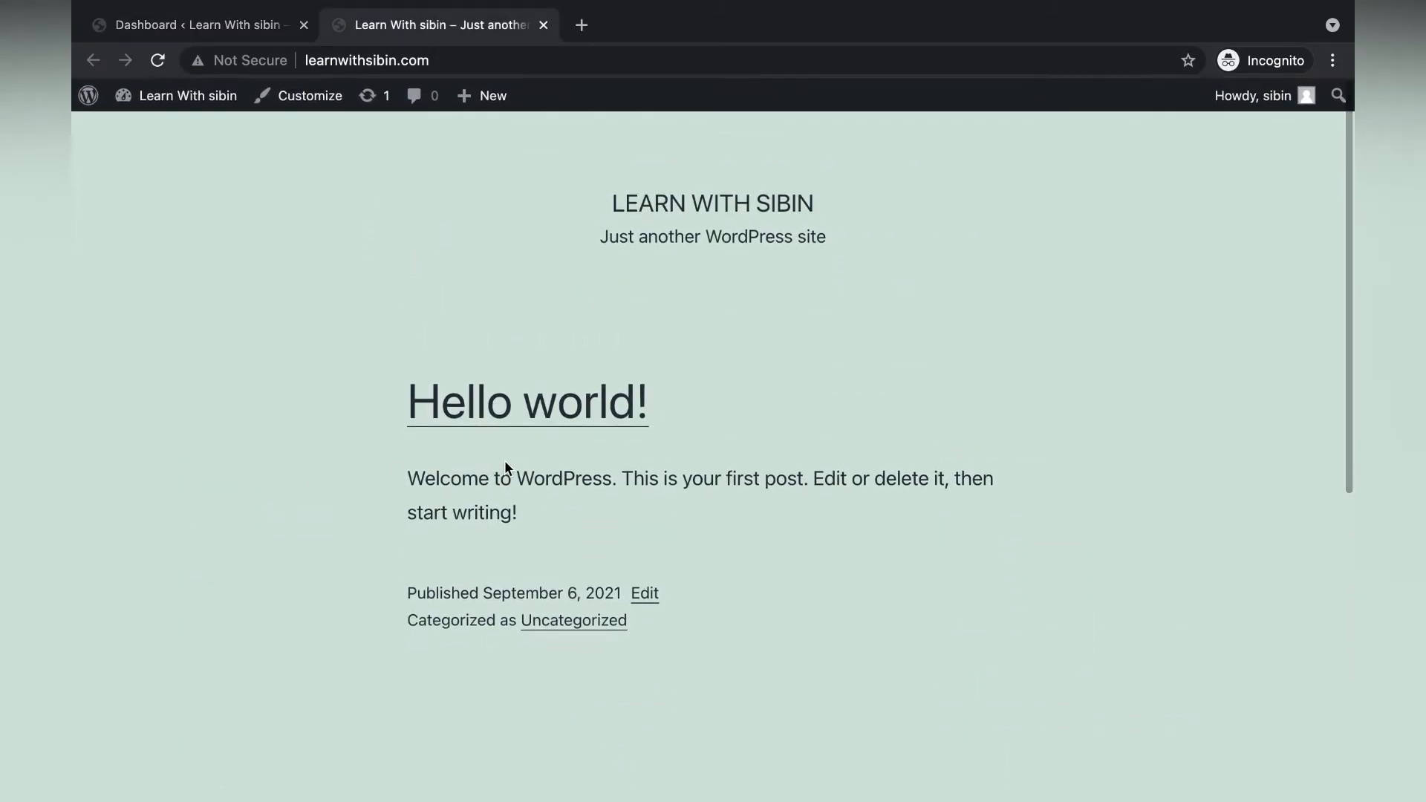
scroll(426, 488, down, 10)
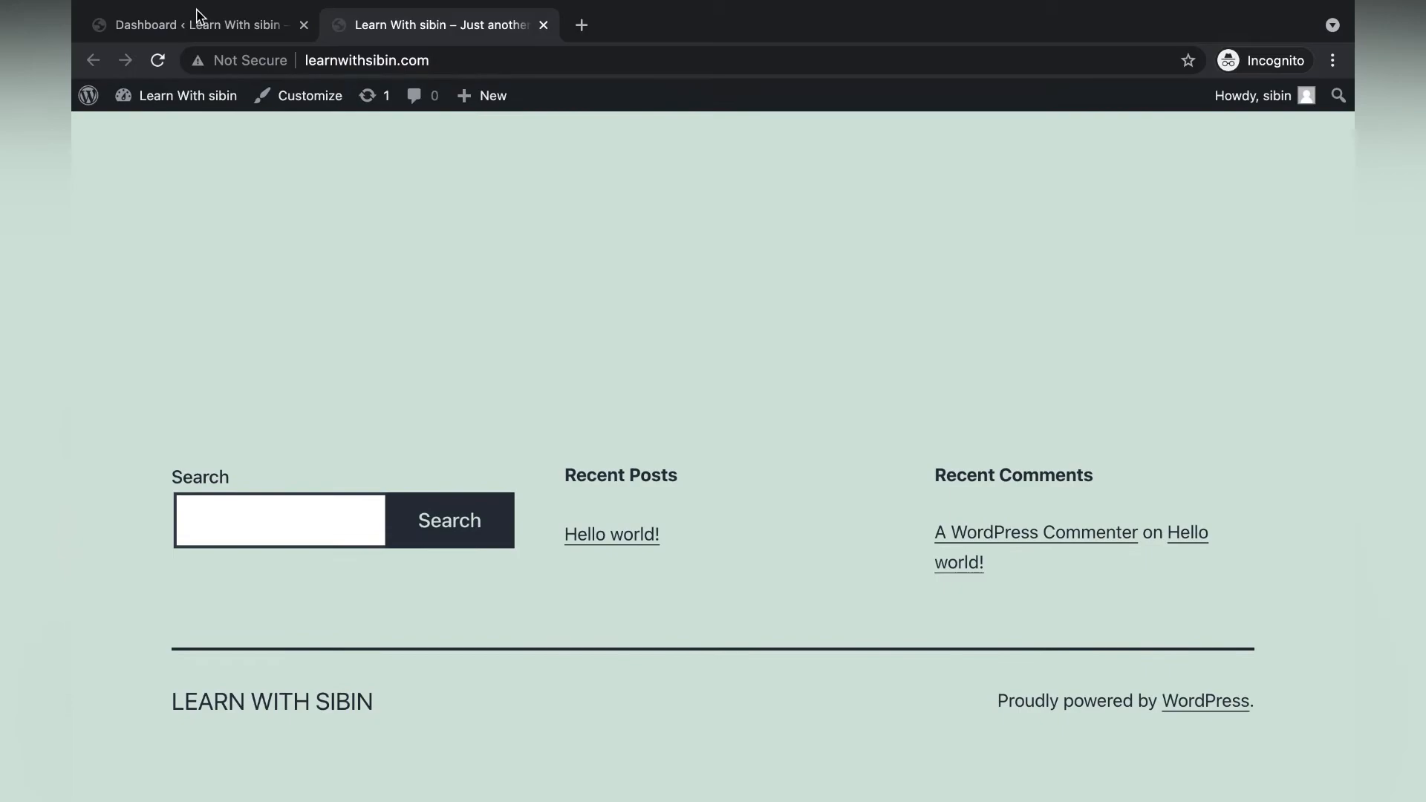
click(191, 22)
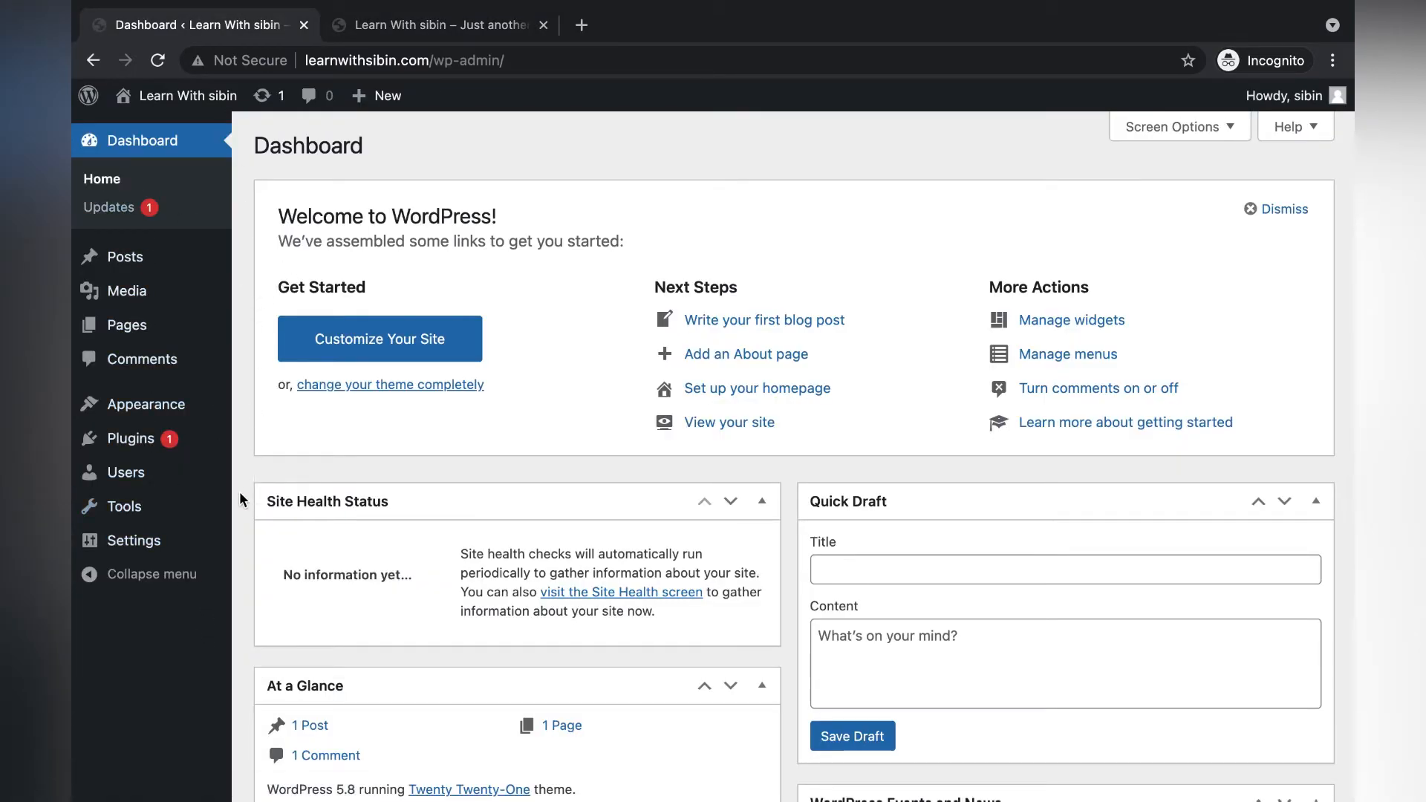
Install the Astra theme from Appearance > Themes > Add New and activate it.
mouse_move(185, 401)
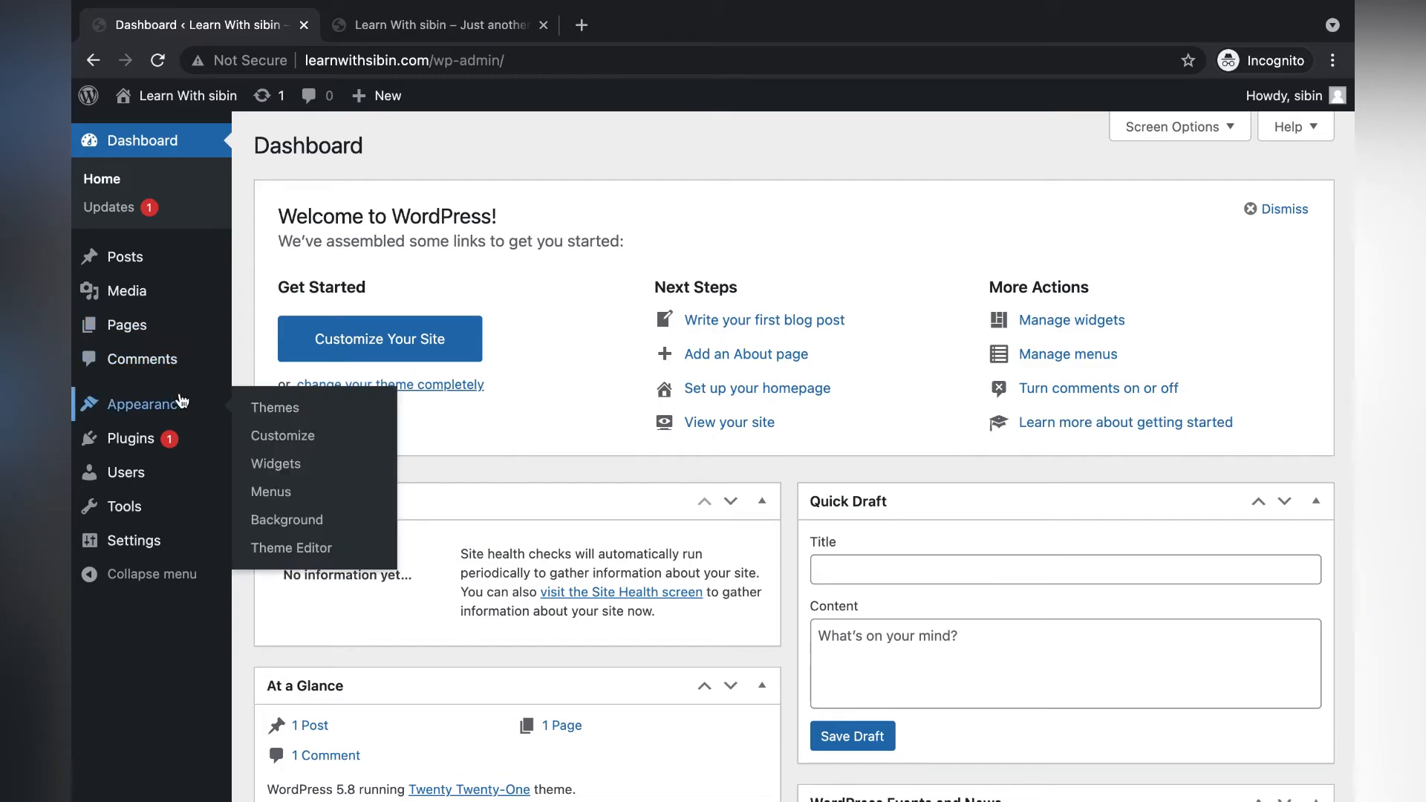
click(273, 407)
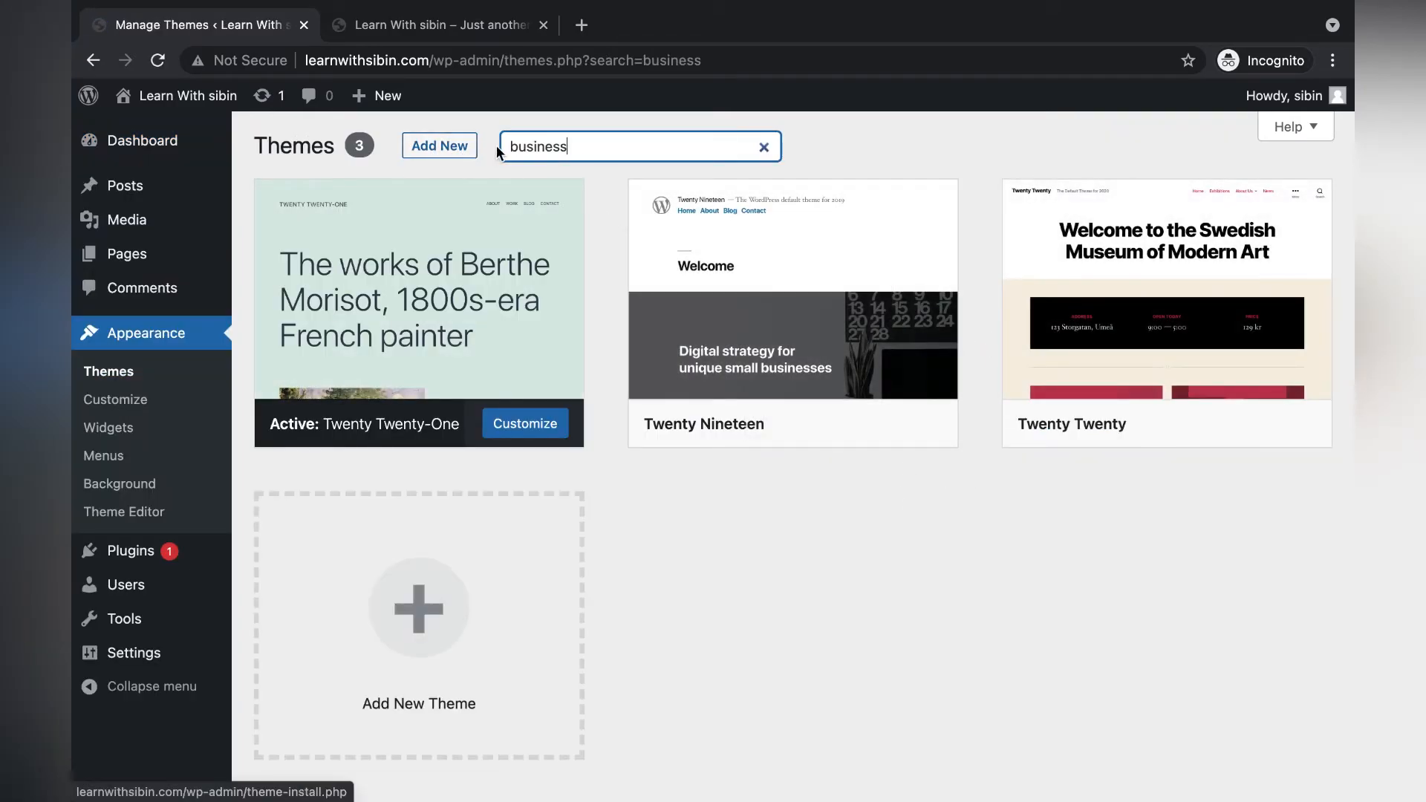
click(431, 147)
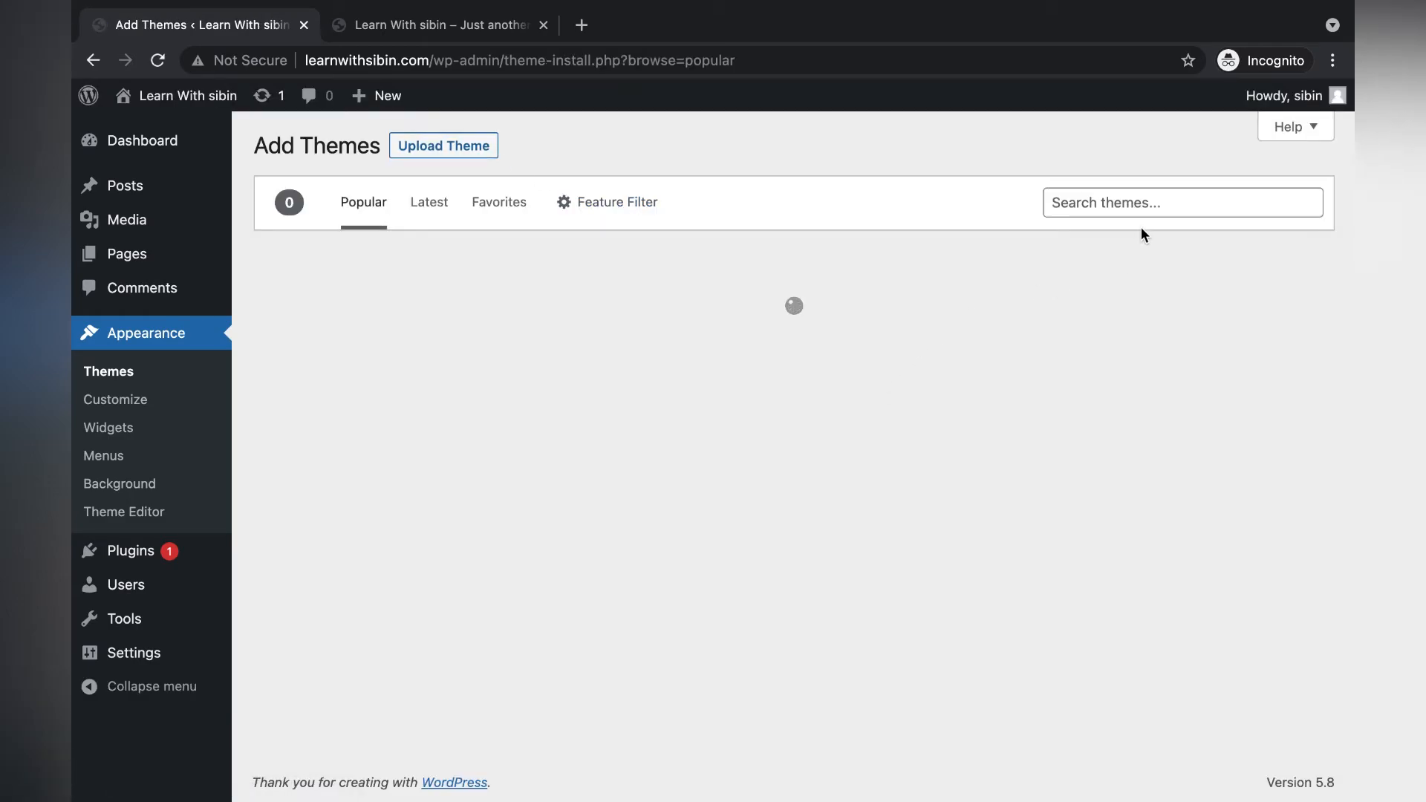
scroll(976, 520, down, 1)
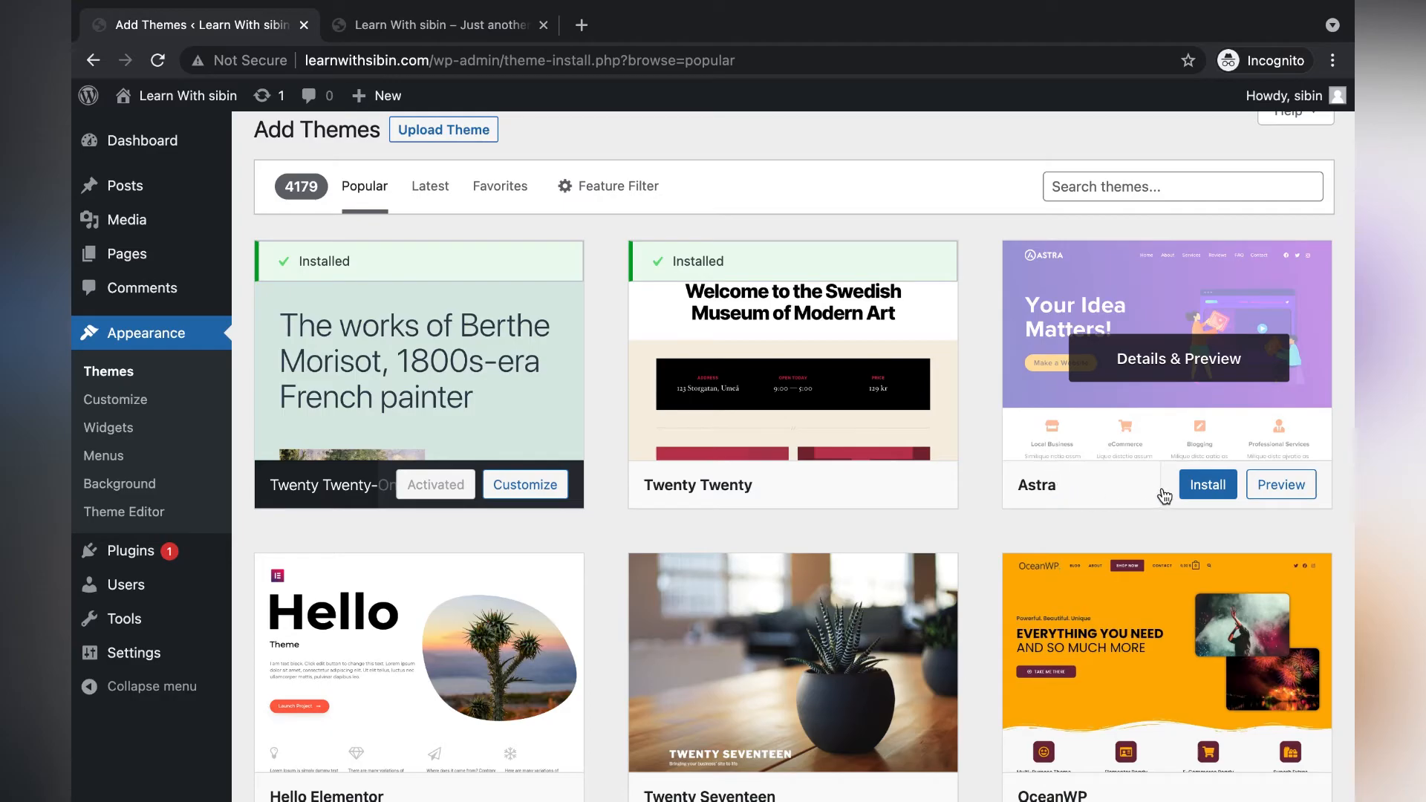
click(1205, 484)
scroll(1163, 589, down, 20)
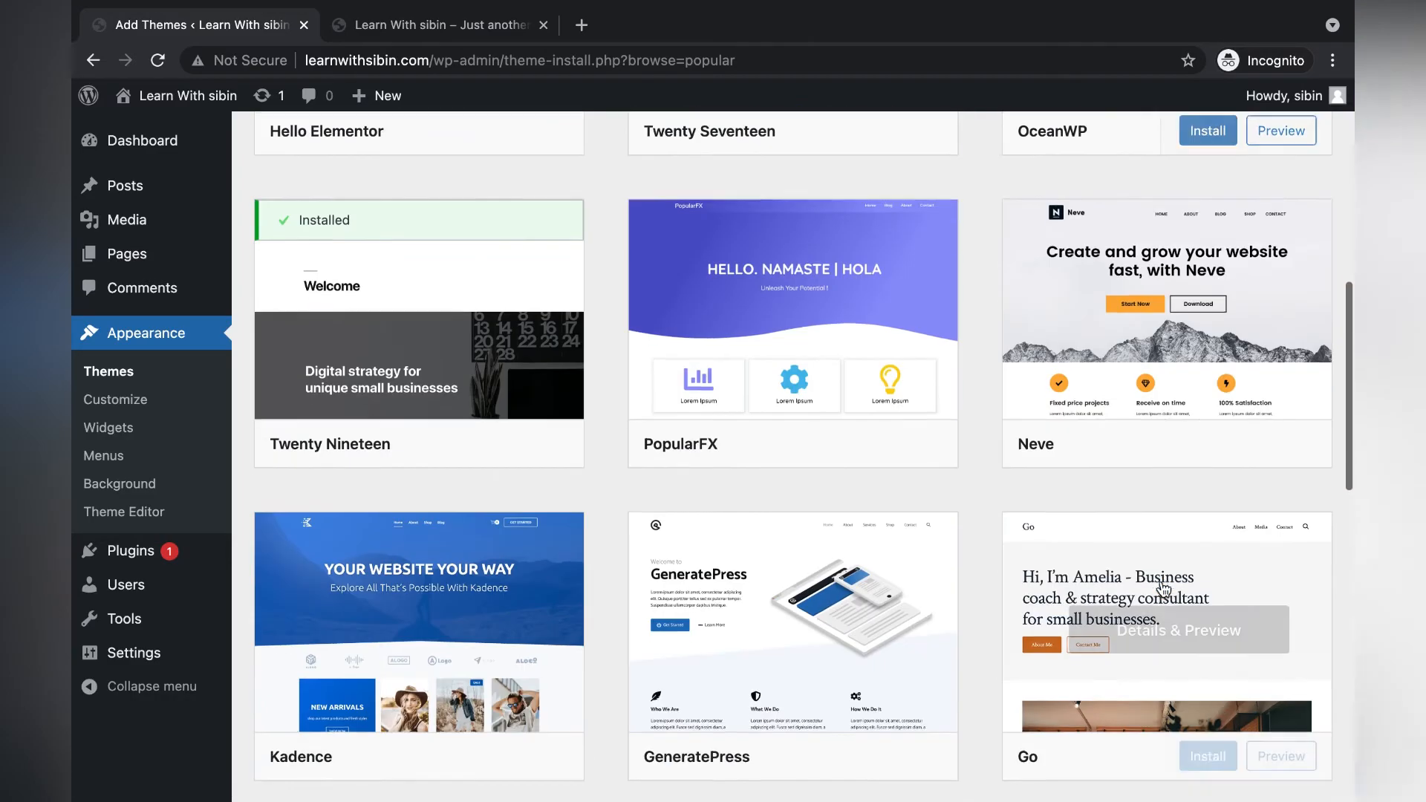
scroll(494, 488, up, 20)
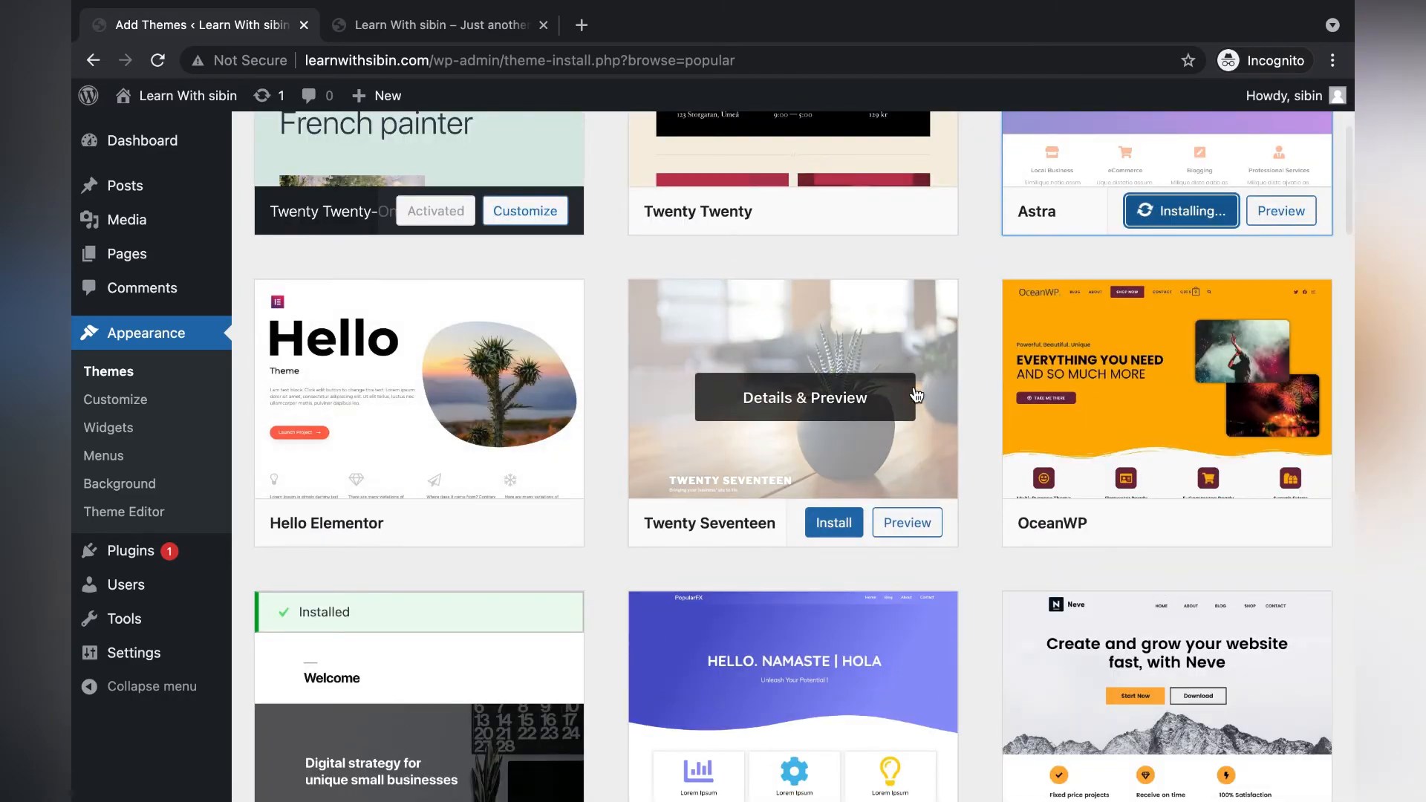
scroll(743, 416, up, 4)
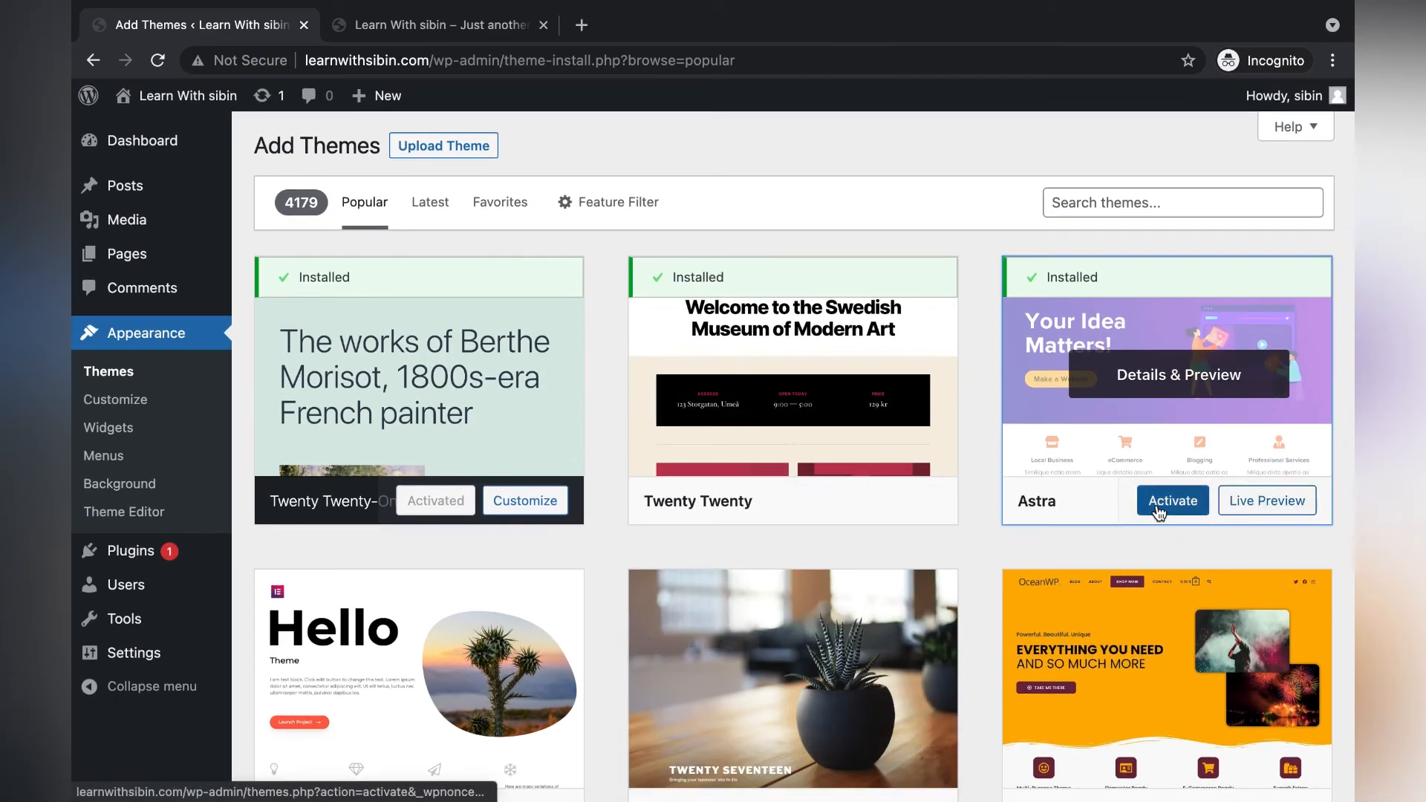
click(1166, 505)
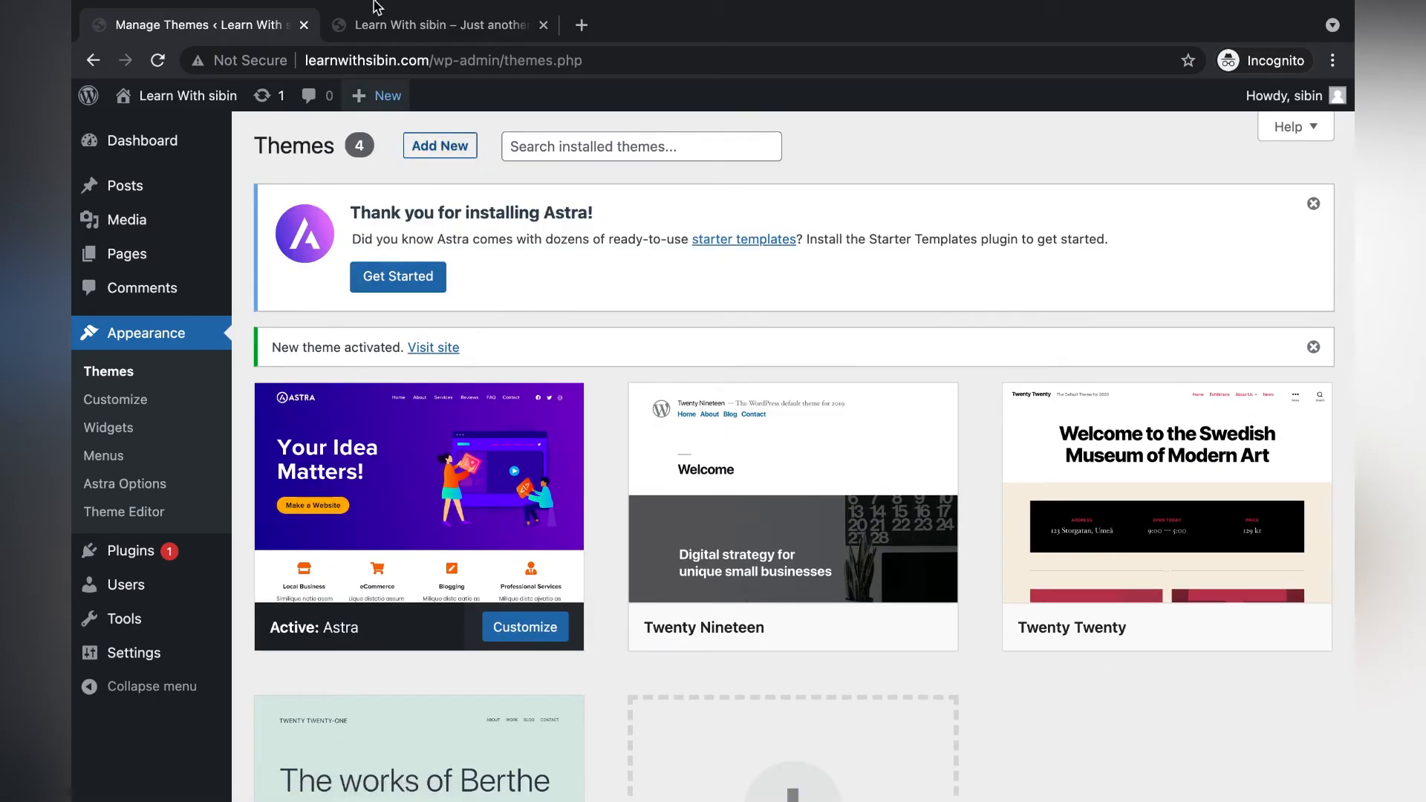
Reload the live front page and scroll through it to check the Astra design.
click(431, 29)
click(446, 49)
key(Return)
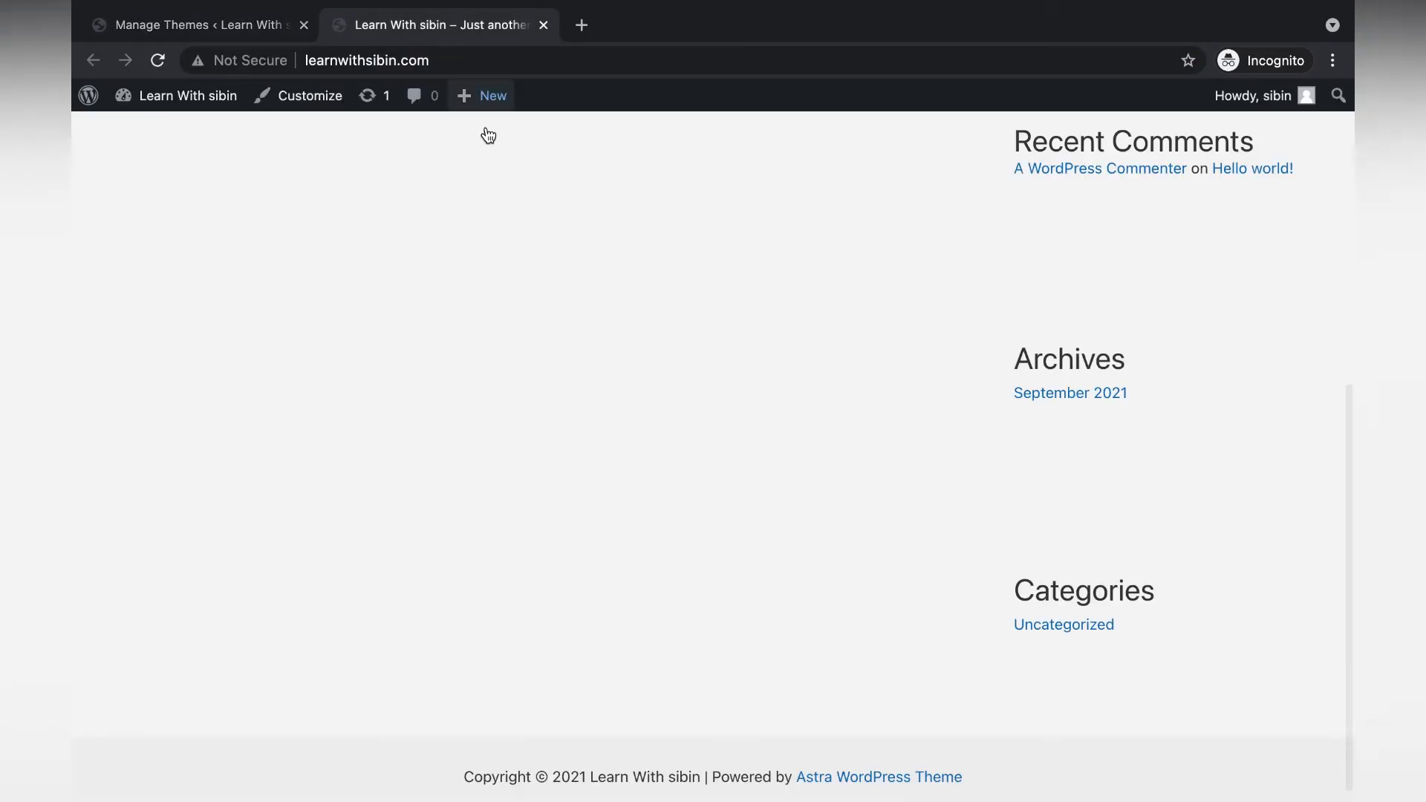
scroll(605, 322, up, 10)
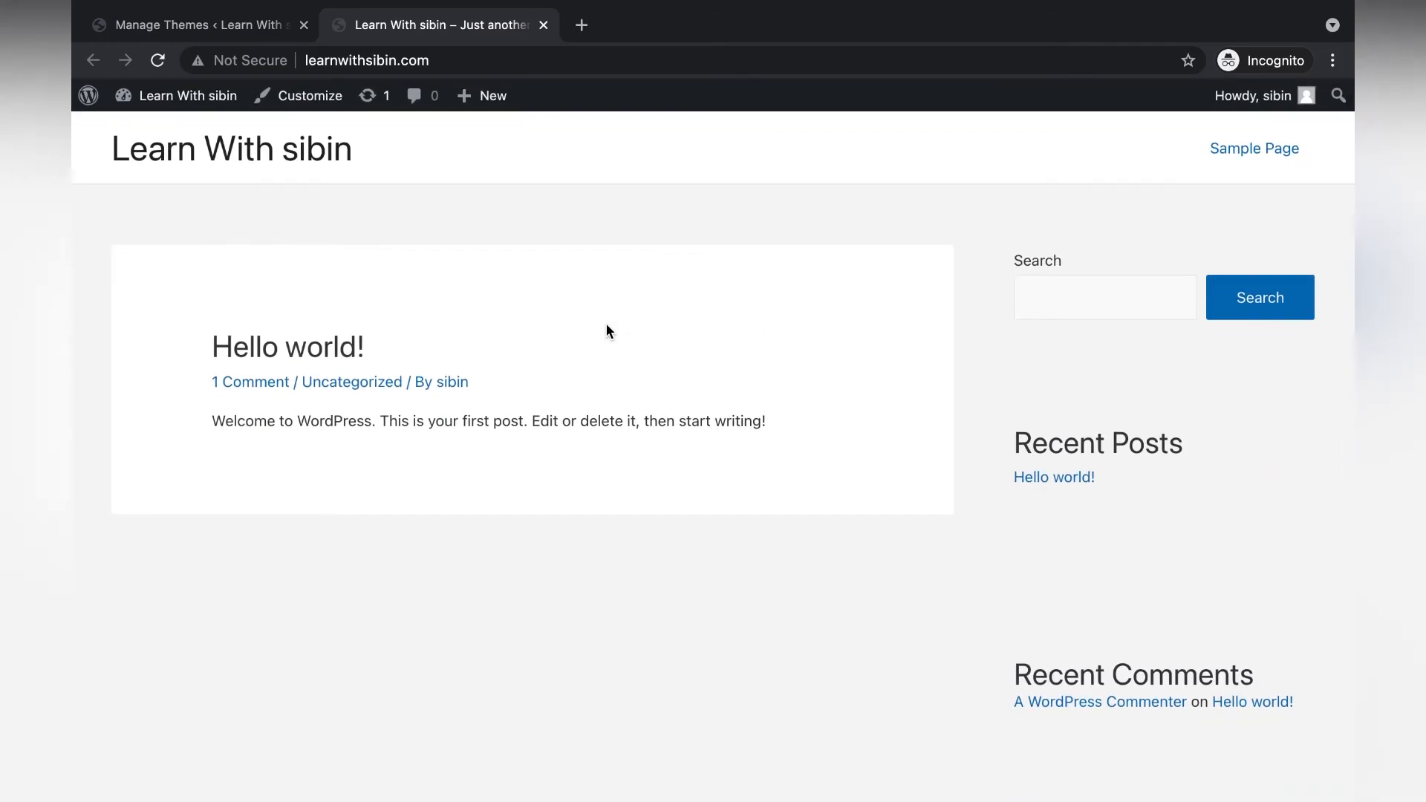
scroll(606, 325, down, 10)
scroll(606, 324, up, 10)
scroll(795, 530, down, 10)
scroll(794, 531, up, 10)
scroll(430, 357, down, 8)
scroll(776, 614, up, 6)
scroll(760, 609, down, 8)
scroll(759, 611, up, 10)
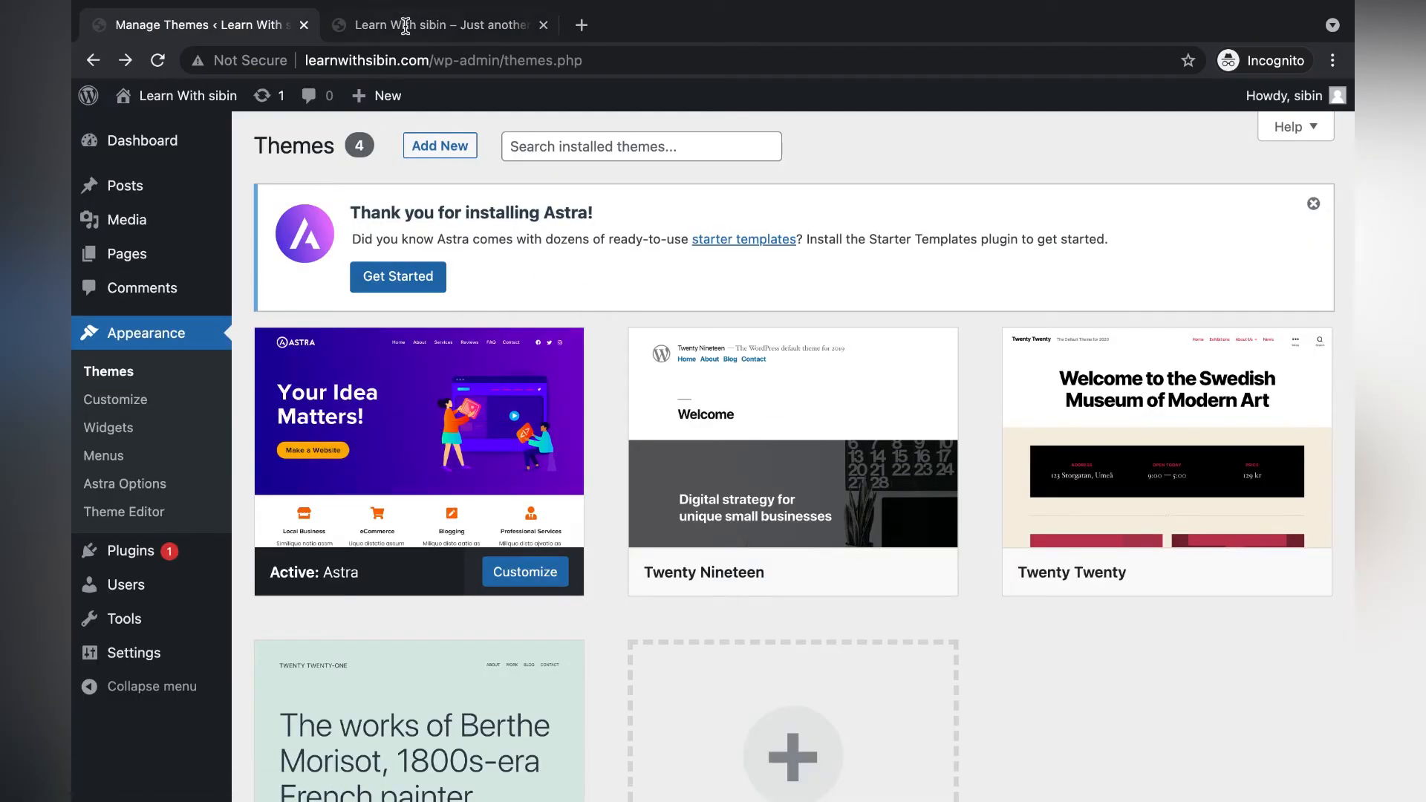
Compare with the Themes admin page, then scroll the Astra-styled front page again.
click(438, 30)
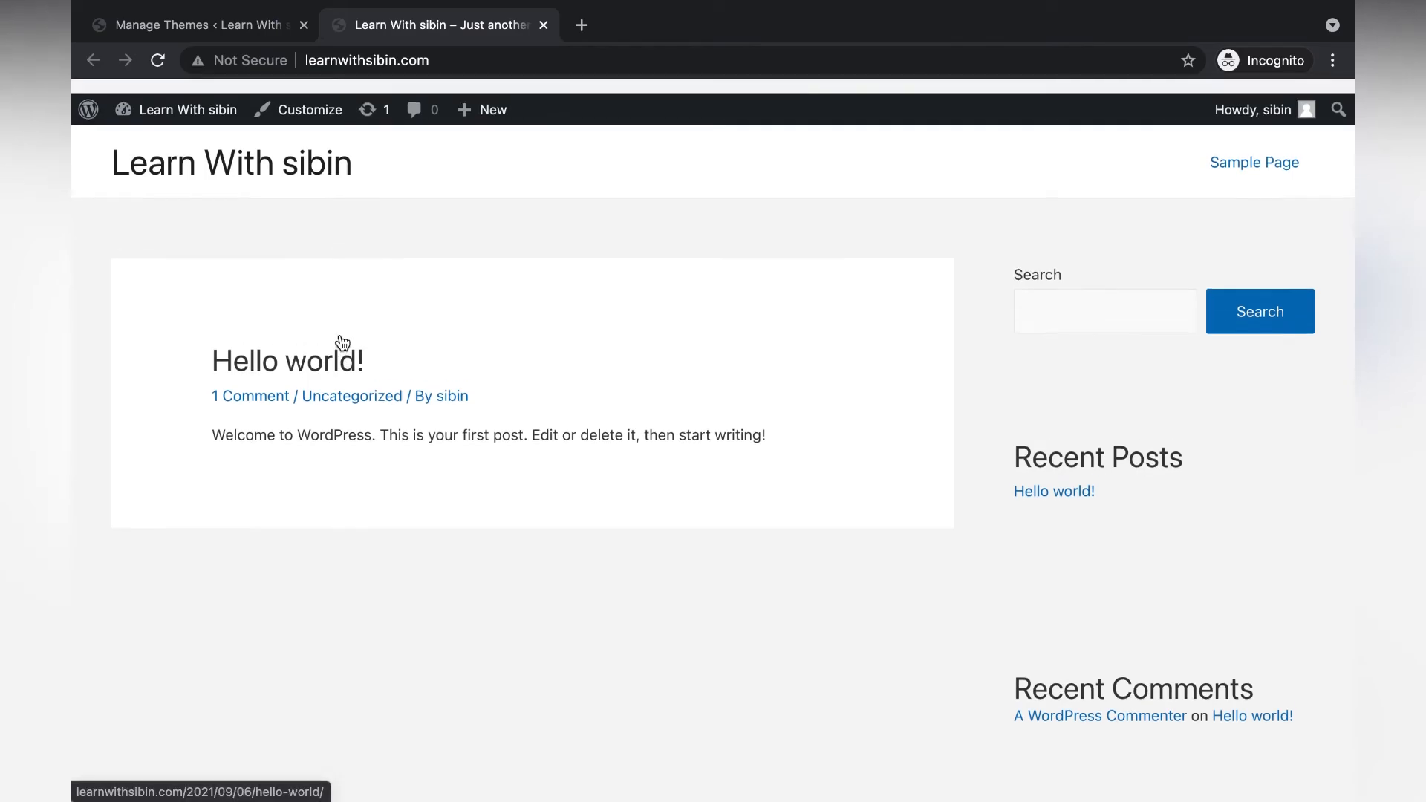
click(248, 25)
scroll(366, 338, down, 3)
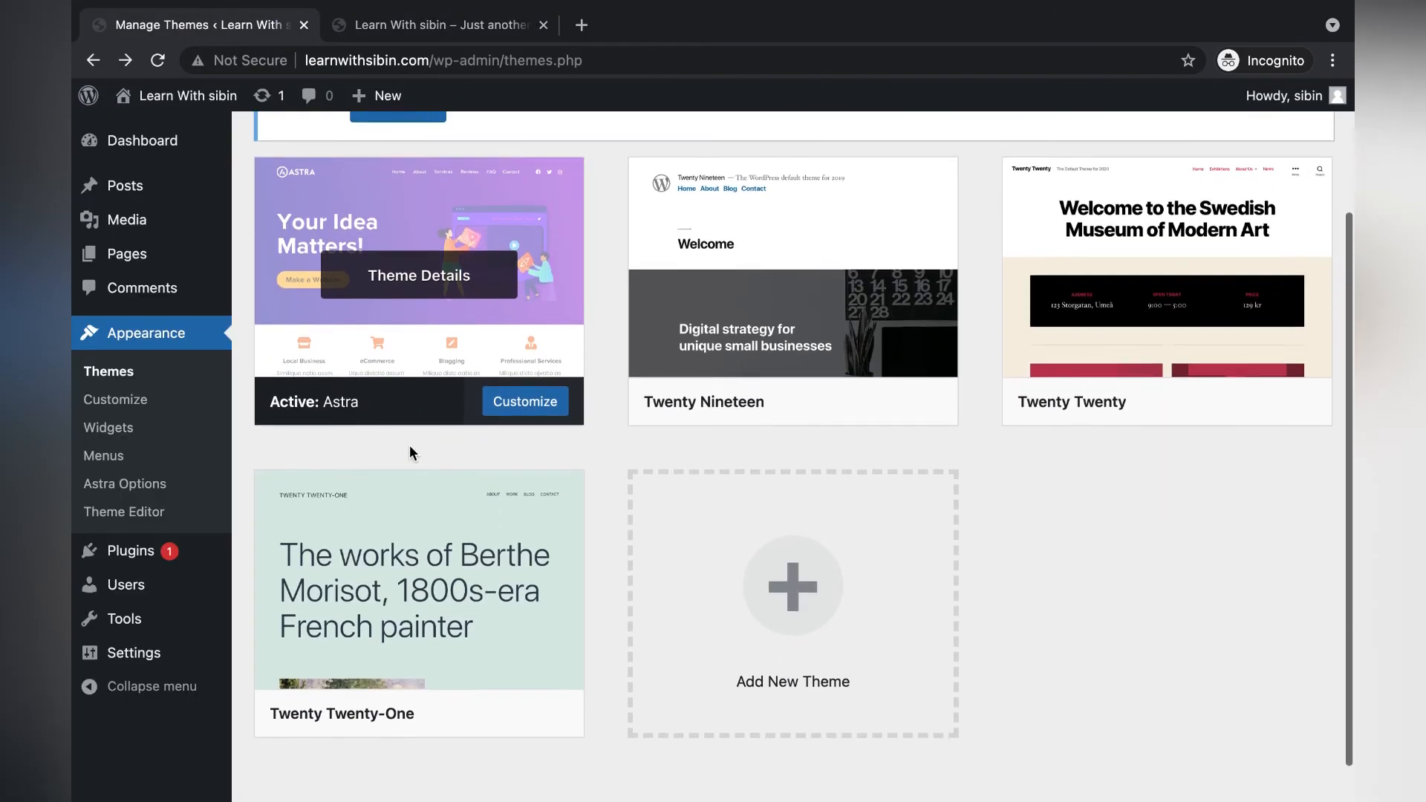
scroll(407, 452, up, 3)
click(437, 25)
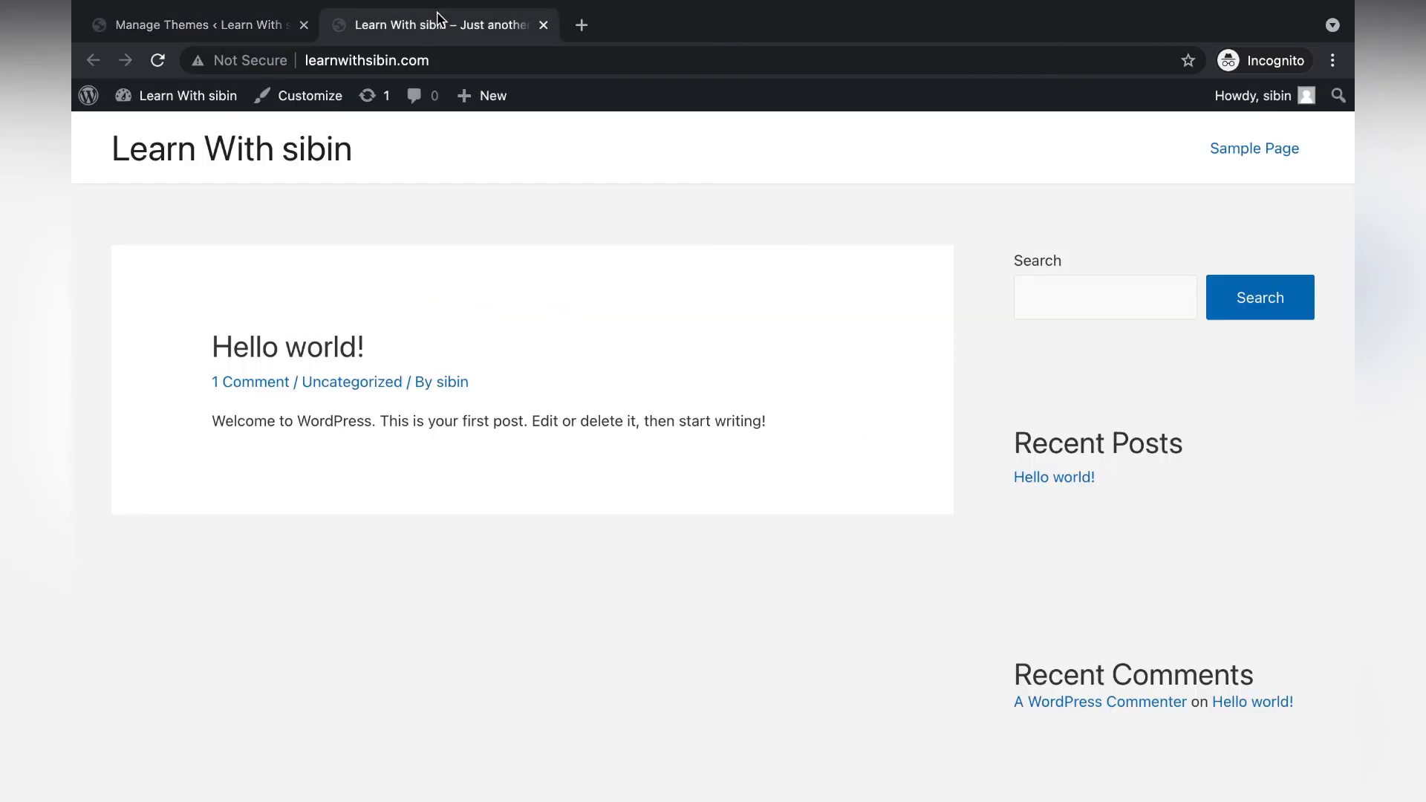
scroll(407, 618, down, 8)
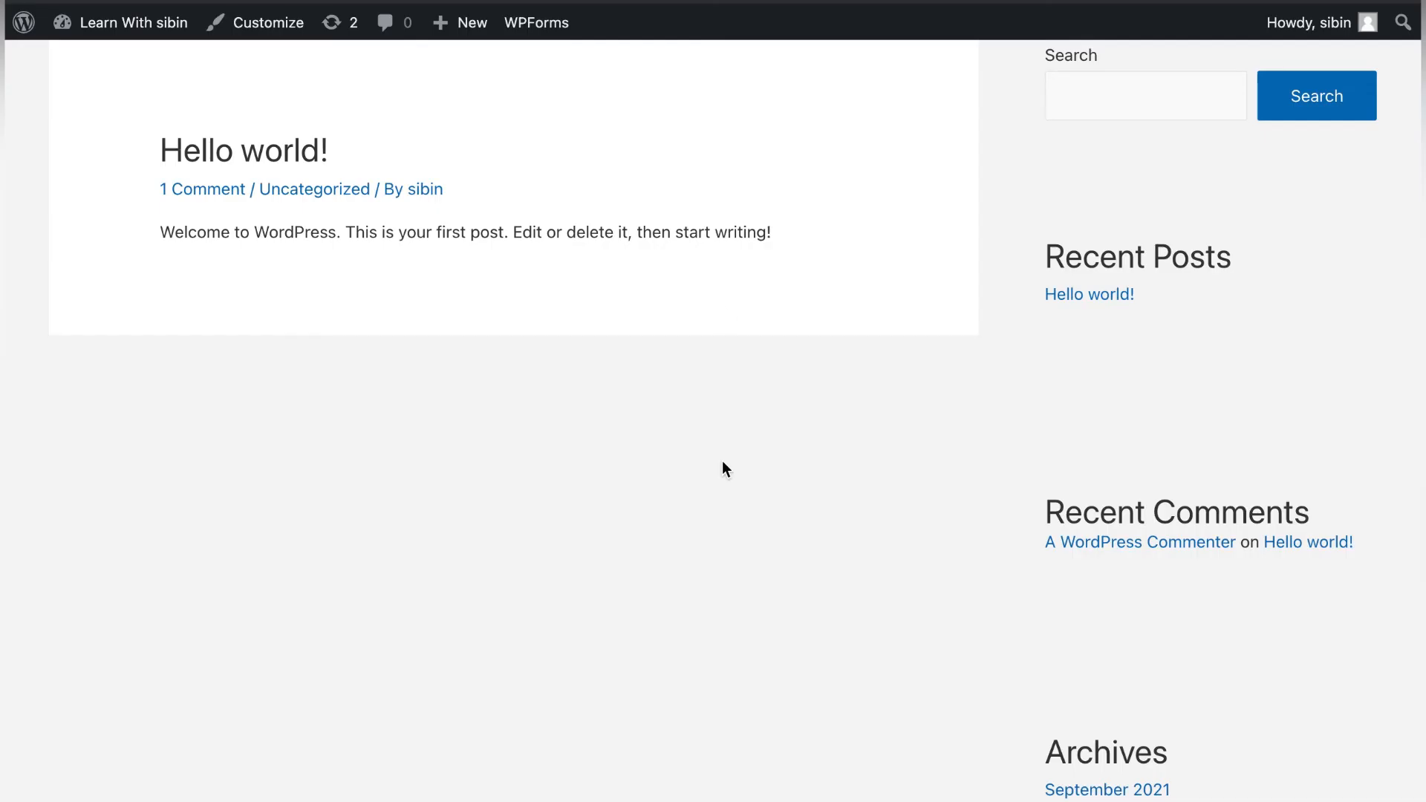
scroll(722, 467, down, 5)
scroll(724, 498, up, 2)
scroll(723, 516, up, 5)
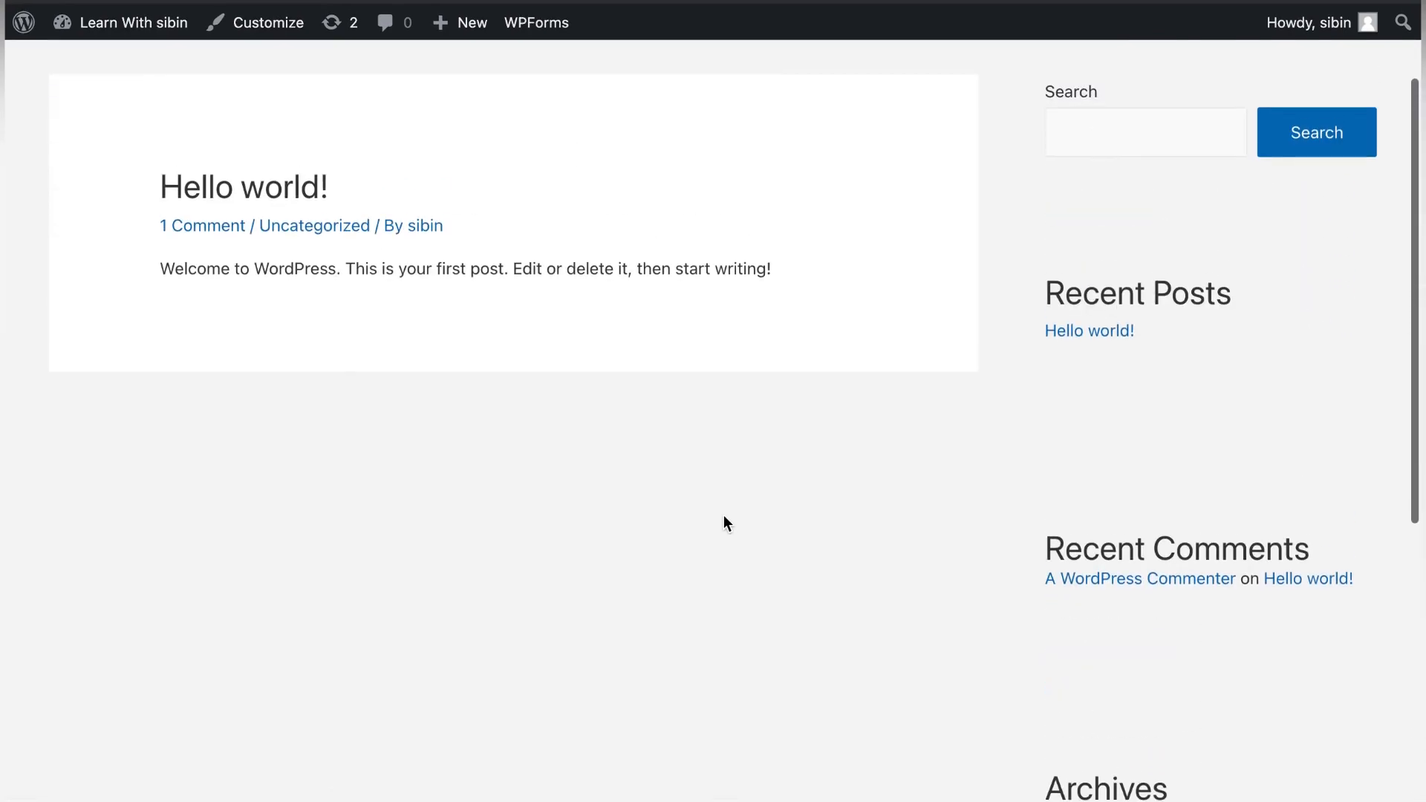